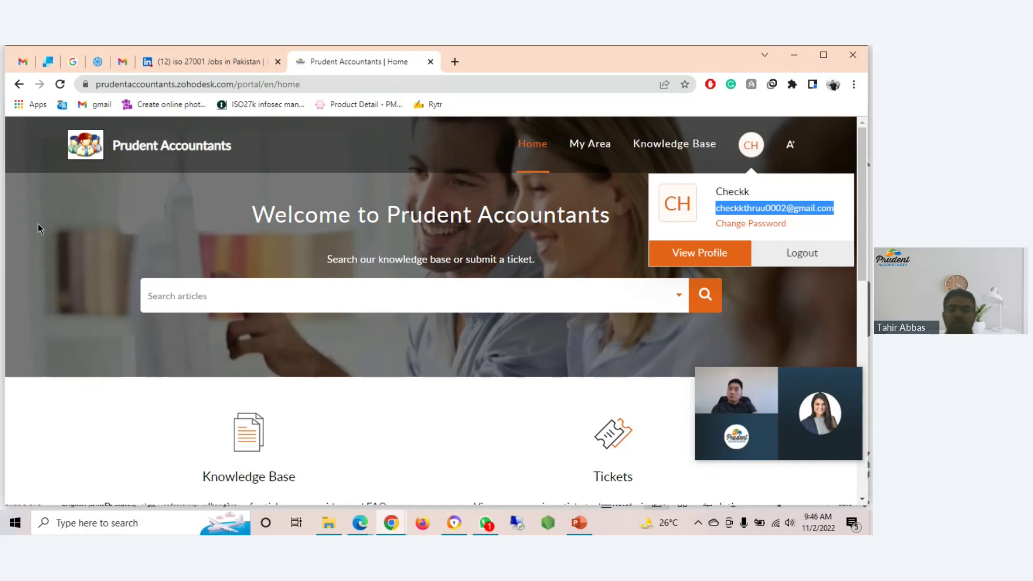
# Close the account details and open the Tickets area from the client portal's home page
pyautogui.click(27, 193)
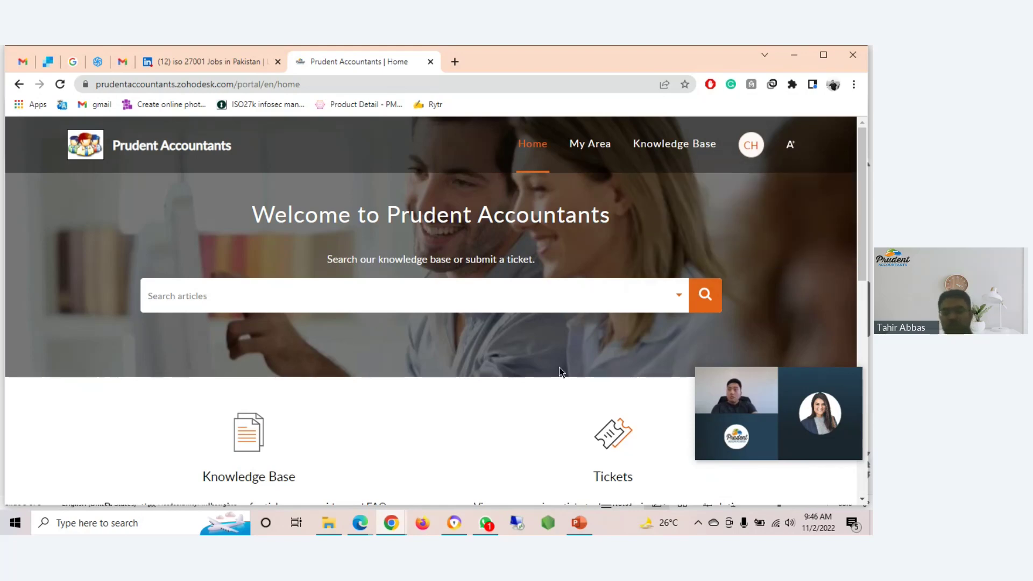
pyautogui.scroll(-5, 560, 367)
pyautogui.scroll(2, 602, 299)
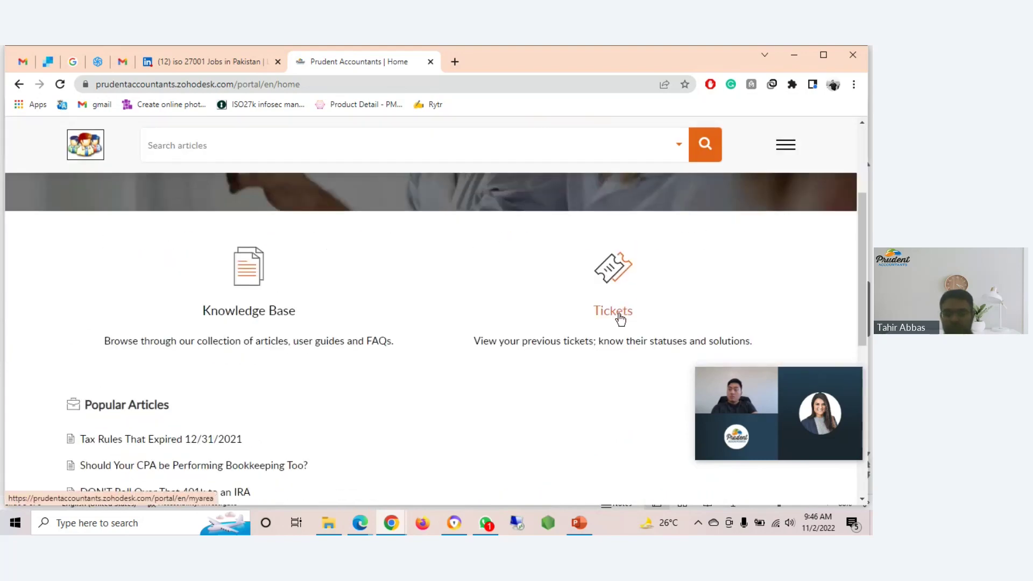
pyautogui.click(619, 316)
pyautogui.scroll(-3, 618, 330)
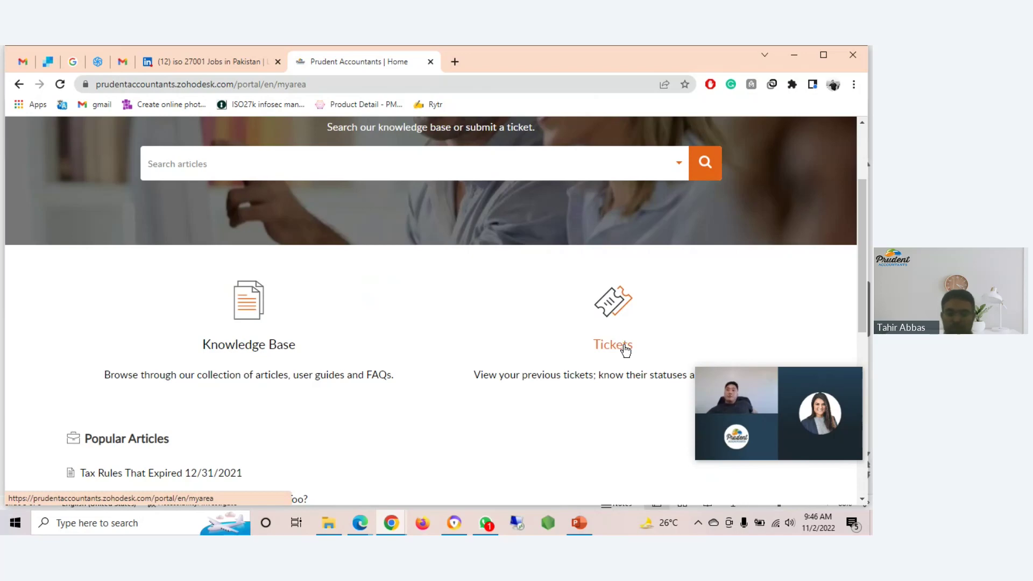
pyautogui.click(624, 346)
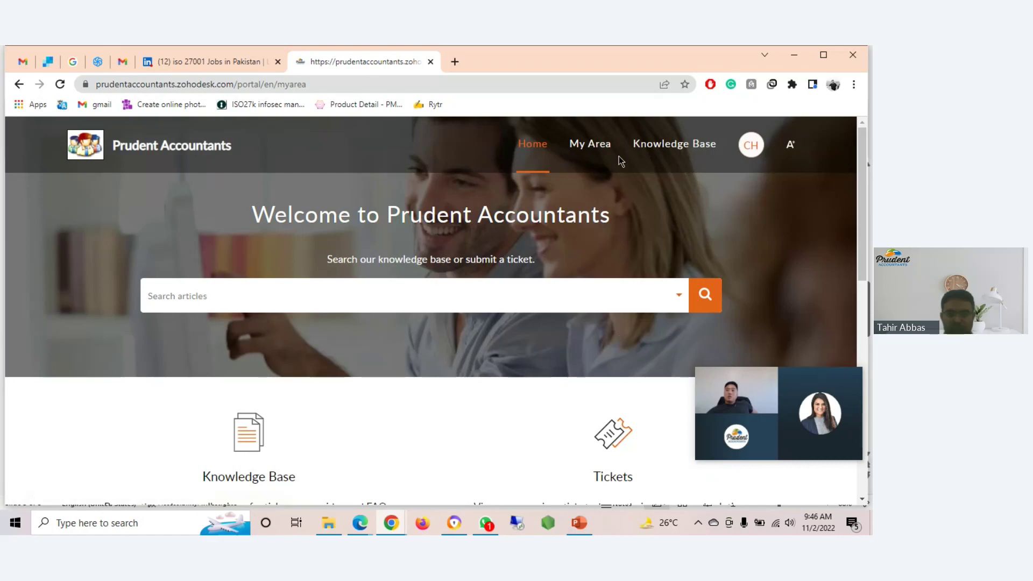
pyautogui.scroll(-3, 532, 306)
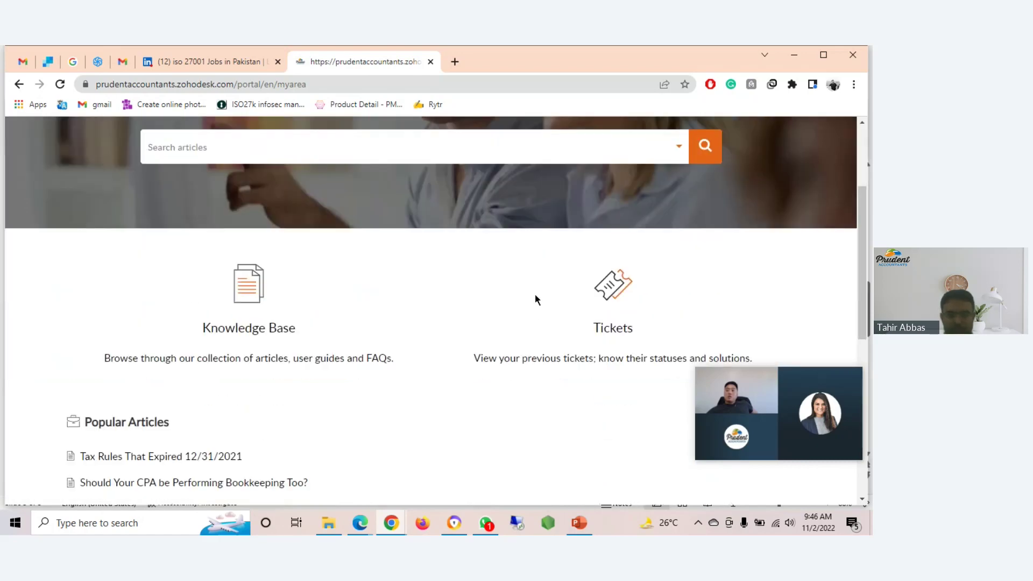
pyautogui.scroll(-1, 283, 314)
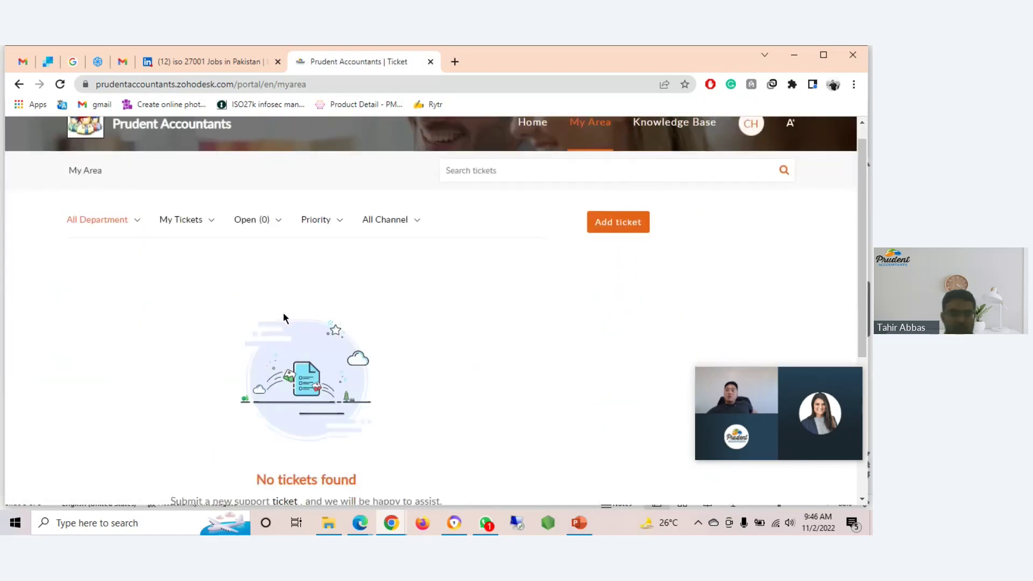
pyautogui.scroll(1, 284, 313)
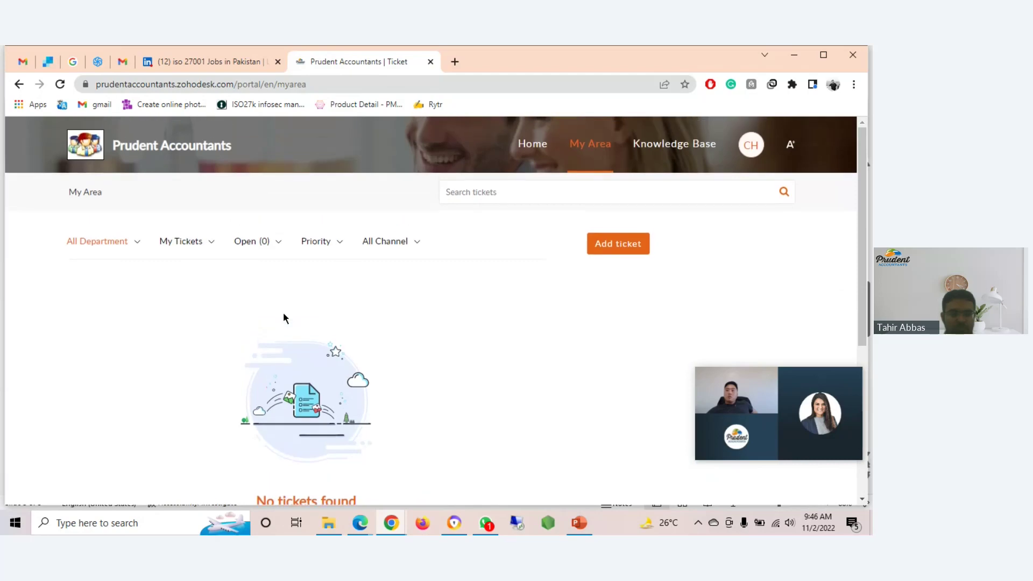
# Examine the My Tickets filter choices and the ticket list in the client portal
pyautogui.click(211, 245)
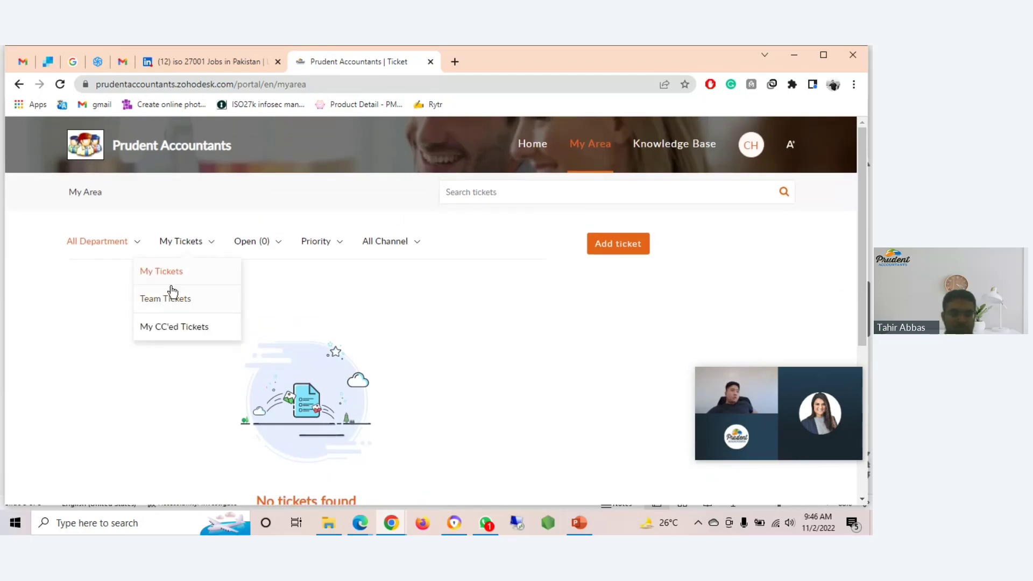
pyautogui.click(249, 242)
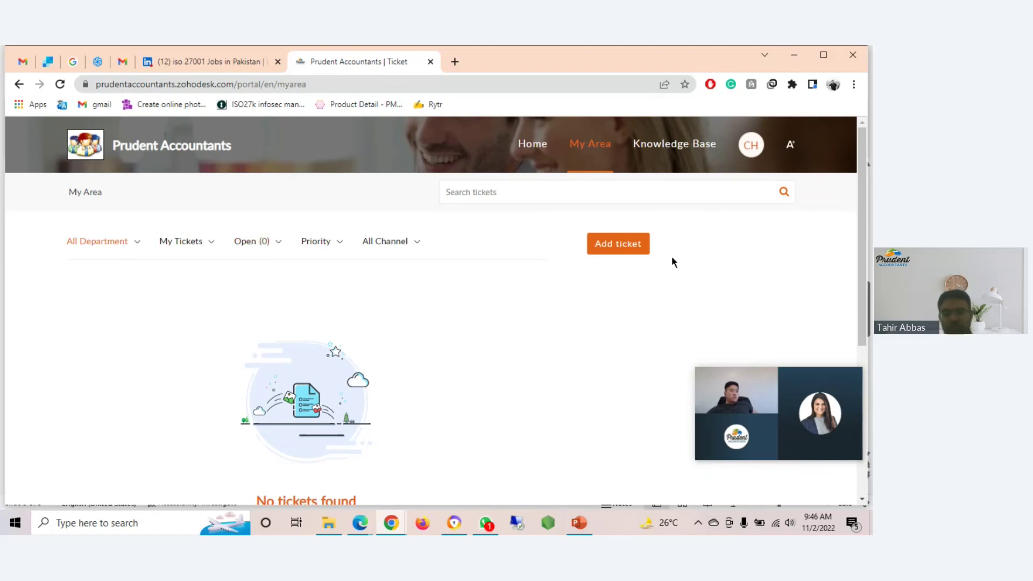
pyautogui.scroll(-2, 399, 312)
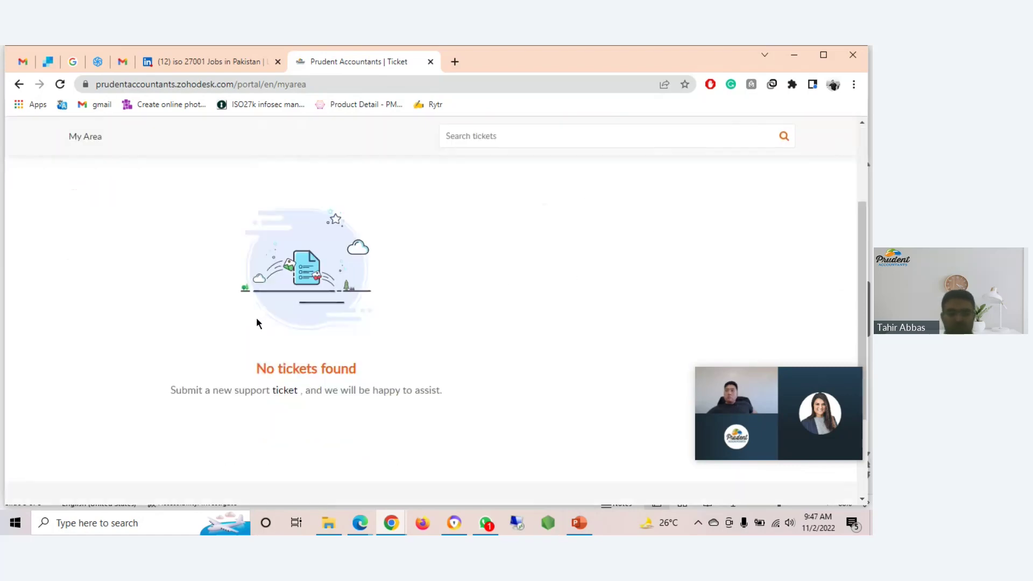
pyautogui.scroll(2, 209, 349)
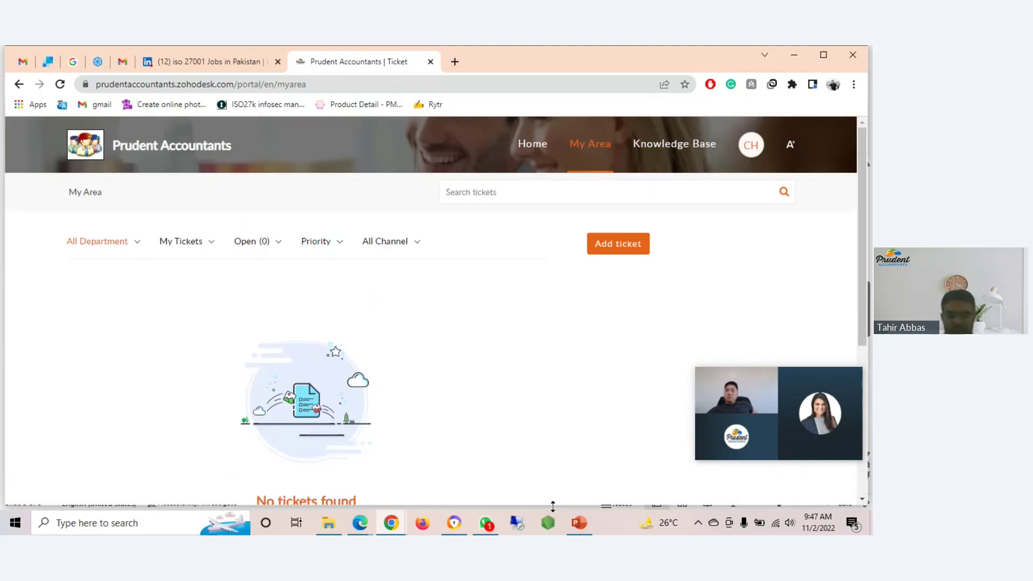
# Switch to the Tickets Creation slide in PowerPoint and decline the incoming WhatsApp call
pyautogui.click(585, 531)
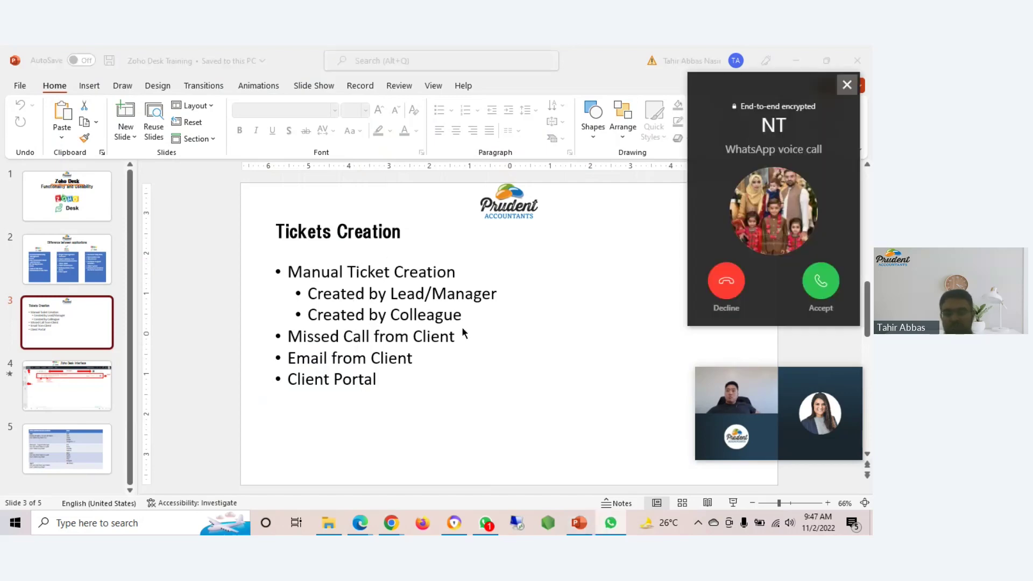
pyautogui.click(723, 296)
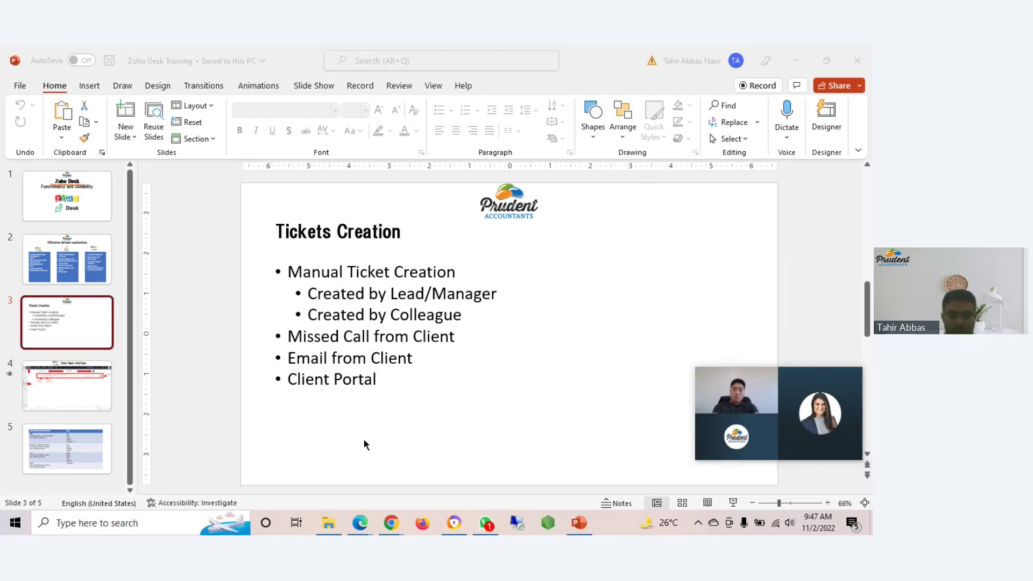
# Switch to Edge, bring up the Zoho Desk ticket list and postpone the desktop notification permission
pyautogui.moveTo(357, 517)
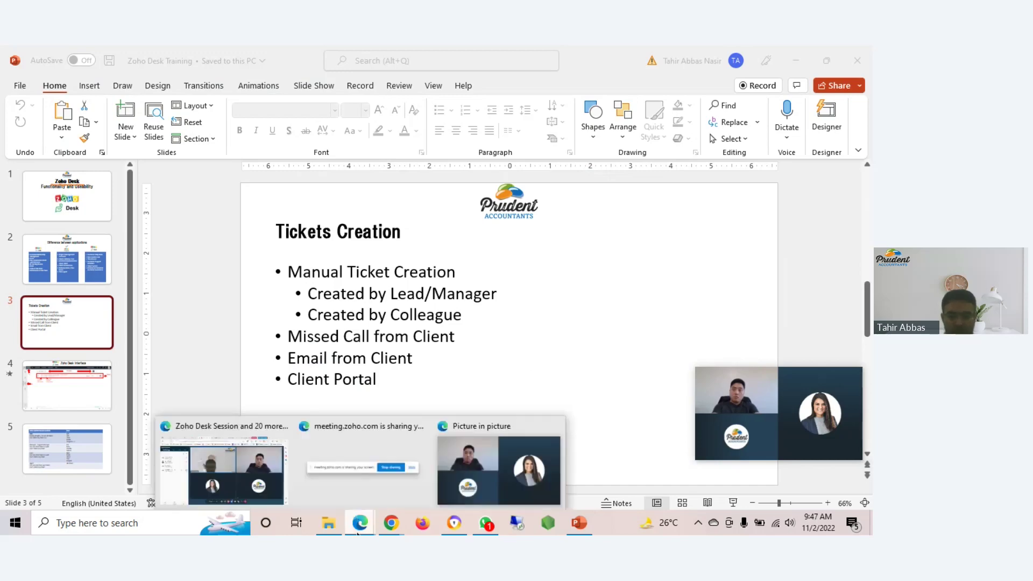
pyautogui.click(252, 482)
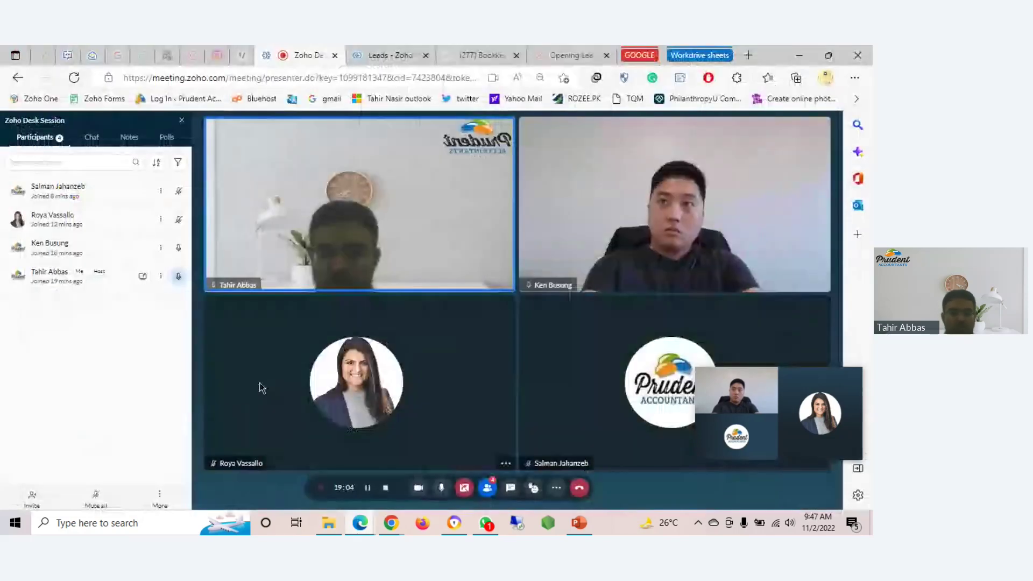
pyautogui.click(141, 57)
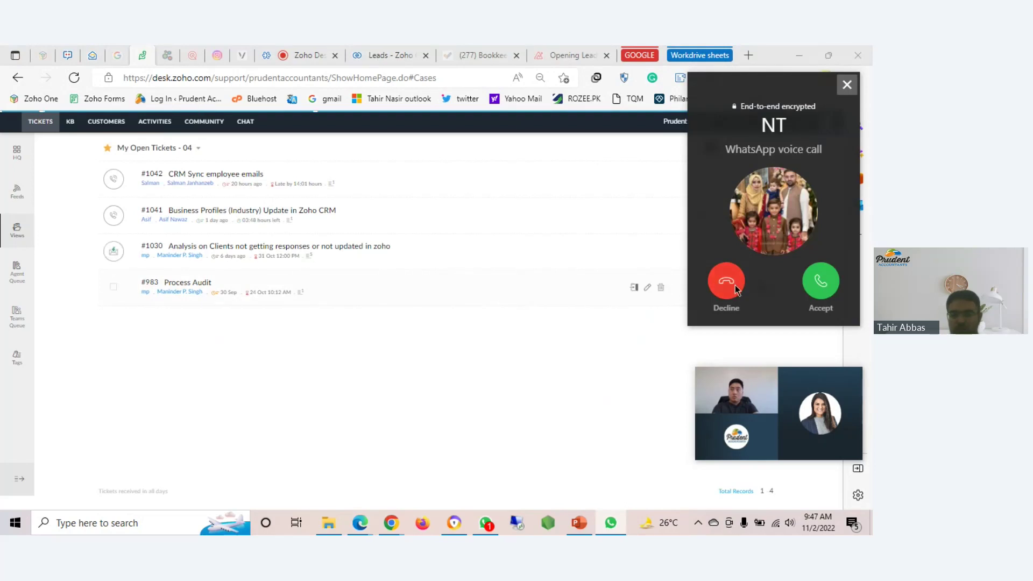
pyautogui.click(747, 445)
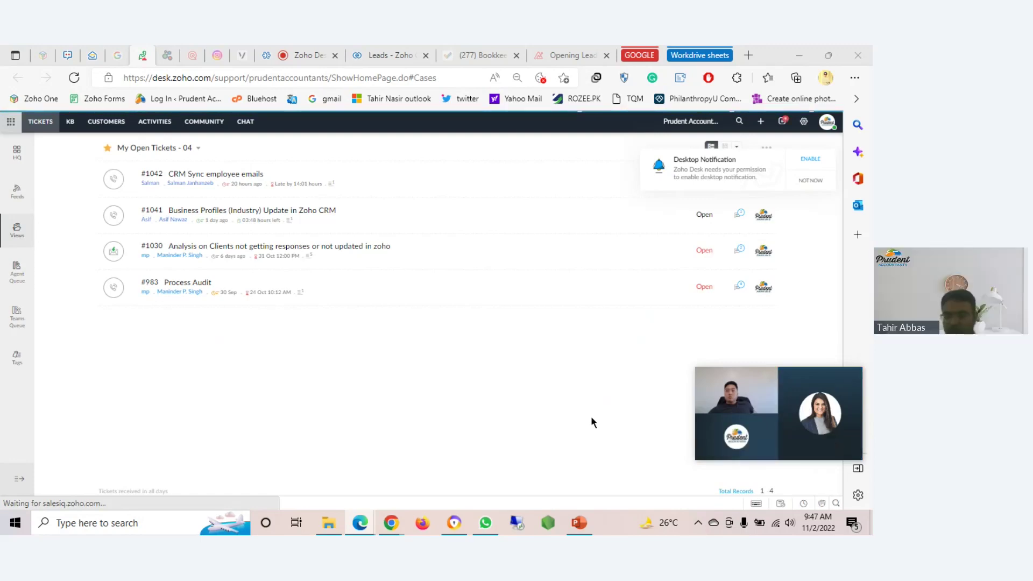
pyautogui.click(810, 182)
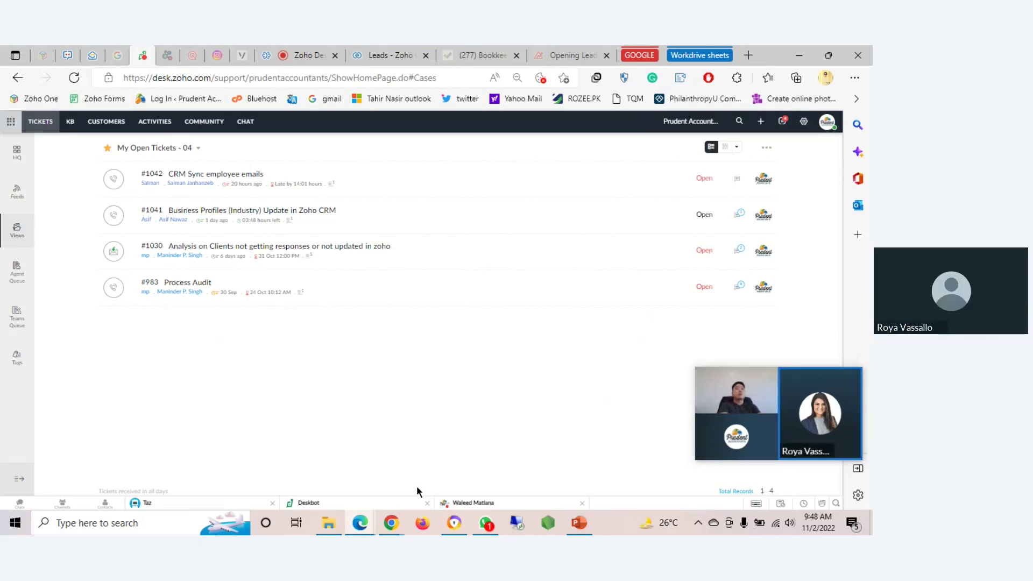
# Switch to the client portal in Chrome and move the floating meeting video just below the Add ticket option
pyautogui.moveTo(391, 522)
pyautogui.click(428, 467)
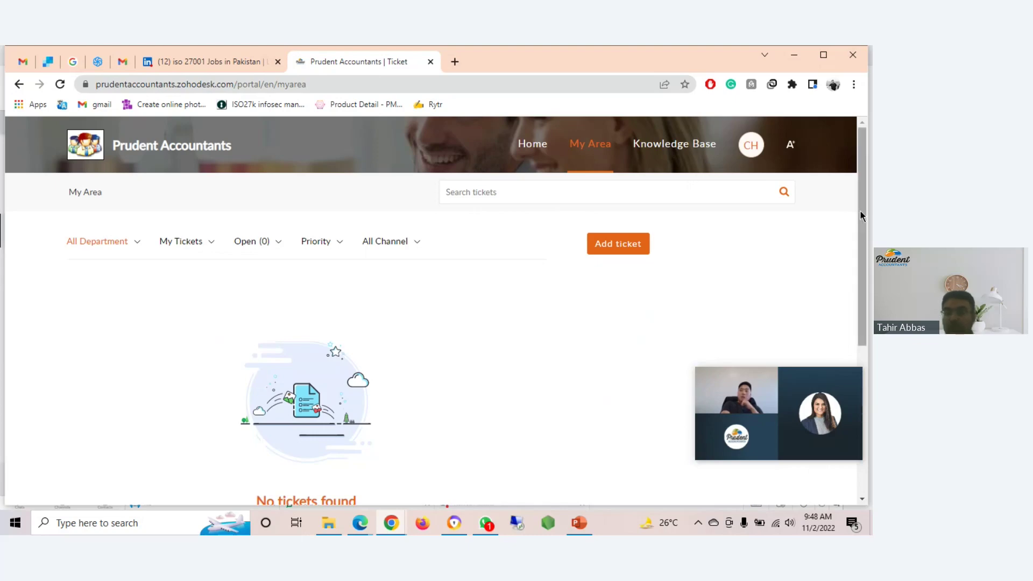
pyautogui.moveTo(764, 379); pyautogui.dragTo(737, 284)
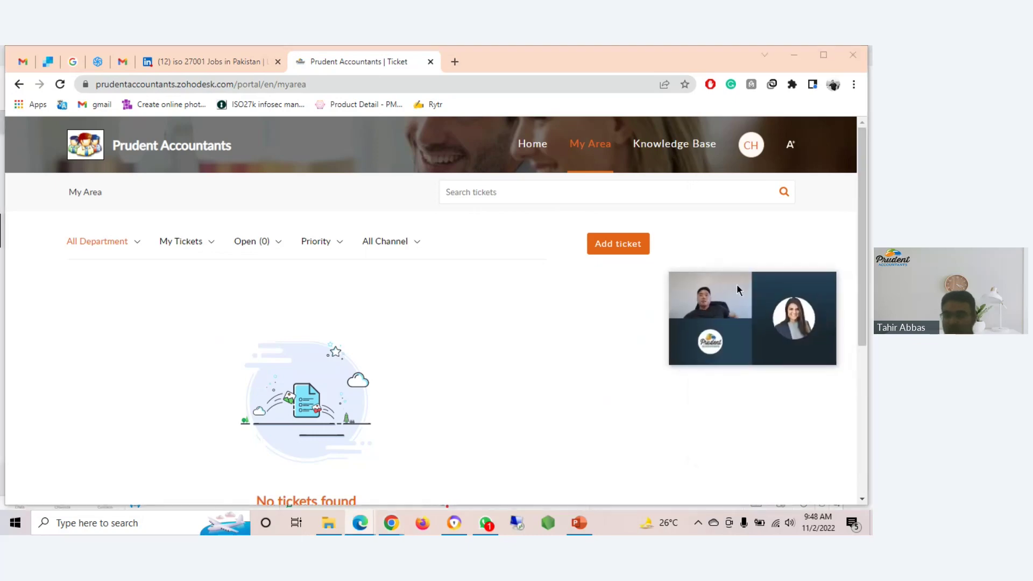
pyautogui.moveTo(863, 225)
pyautogui.mouseDown()
pyautogui.moveTo(860, 410)
pyautogui.moveTo(859, 213)
pyautogui.mouseUp()
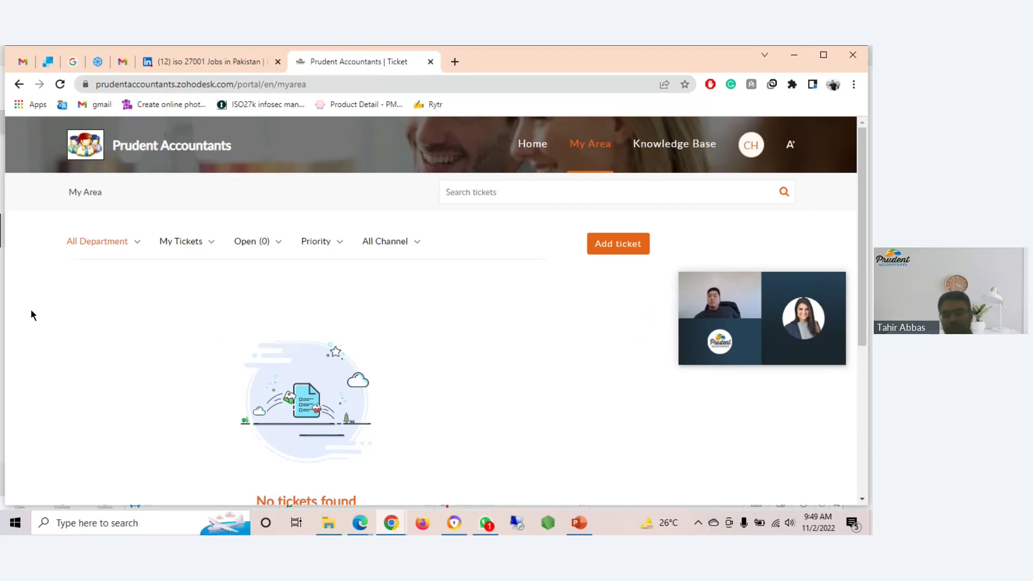
# Switch back to Zoho Desk in Edge and move the floating meeting video off the ticket rows
pyautogui.moveTo(360, 522)
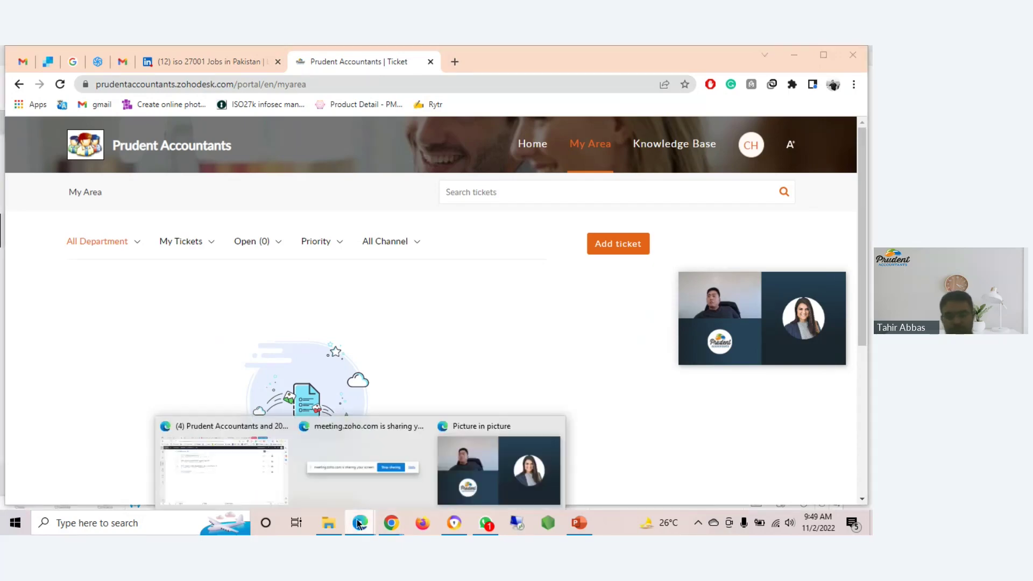
pyautogui.click(257, 468)
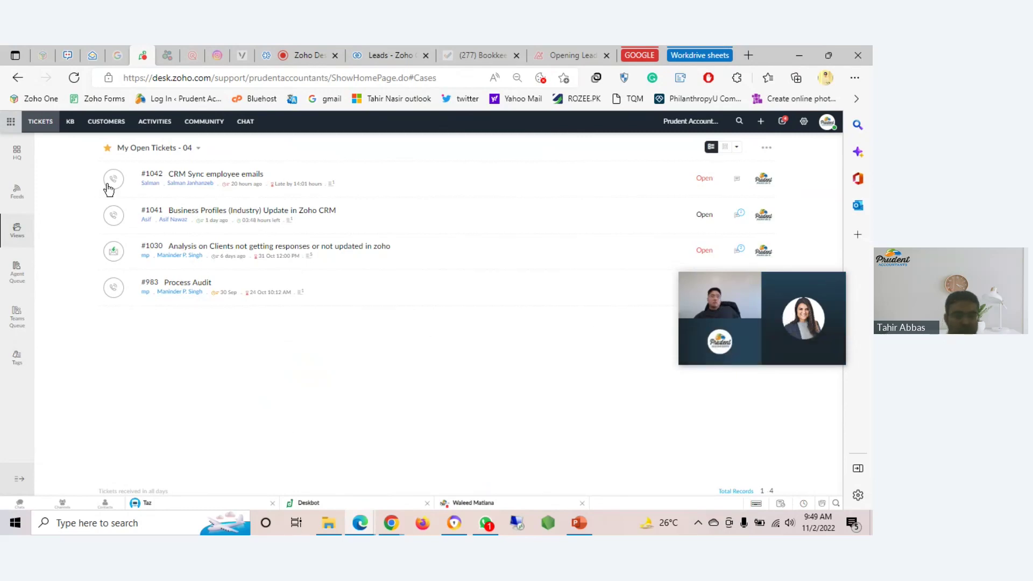
pyautogui.moveTo(742, 292)
pyautogui.moveTo(741, 292); pyautogui.dragTo(734, 415)
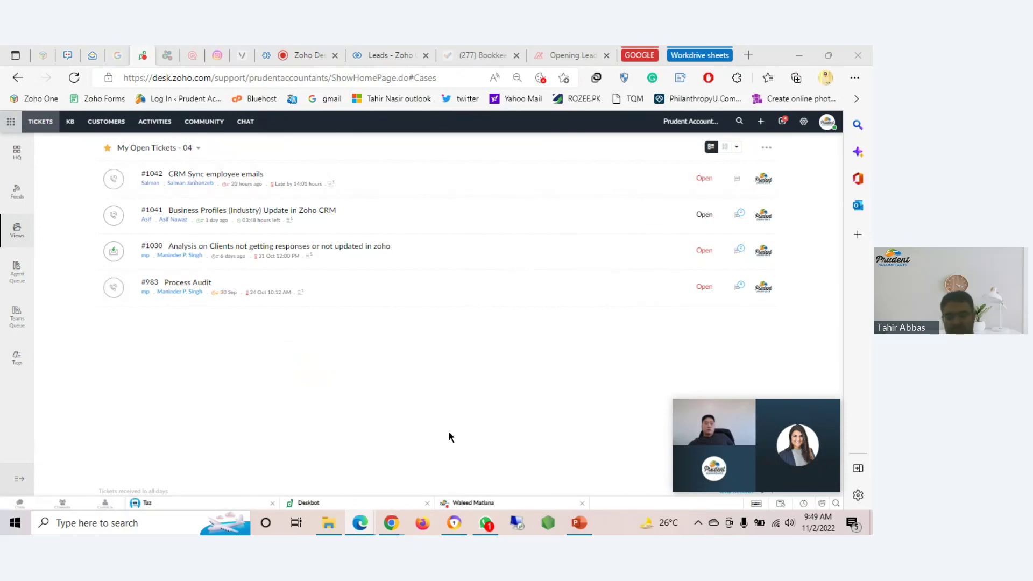
# Compare the client portal's ticket page in Chrome with the Zoho Desk ticket list in Edge
pyautogui.click(391, 522)
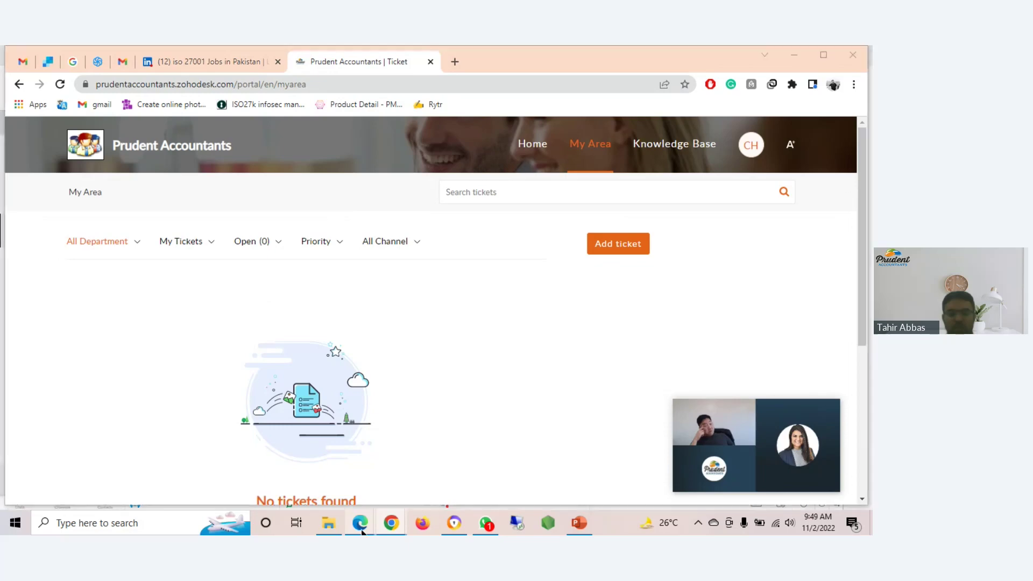
pyautogui.moveTo(360, 522)
pyautogui.click(254, 475)
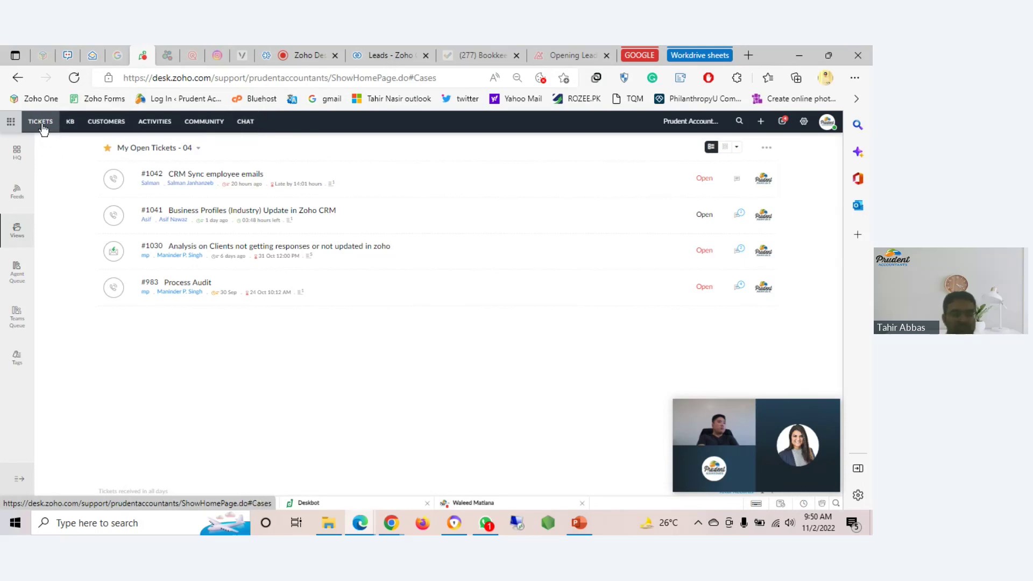
# View the published knowledge base articles and the Activities section in Zoho Desk
pyautogui.click(73, 124)
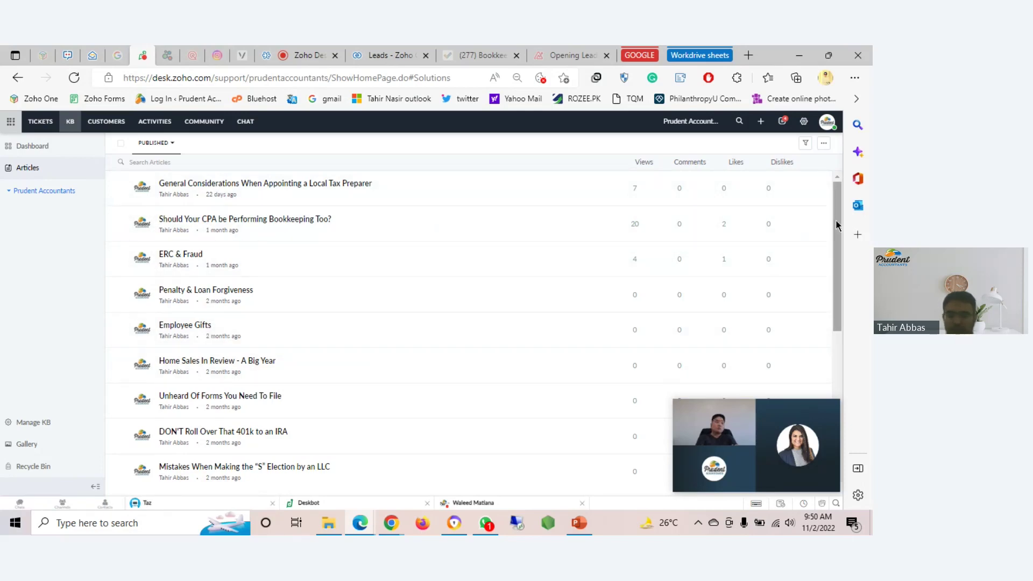
pyautogui.moveTo(837, 225)
pyautogui.mouseDown()
pyautogui.moveTo(842, 365)
pyautogui.moveTo(840, 215)
pyautogui.mouseUp()
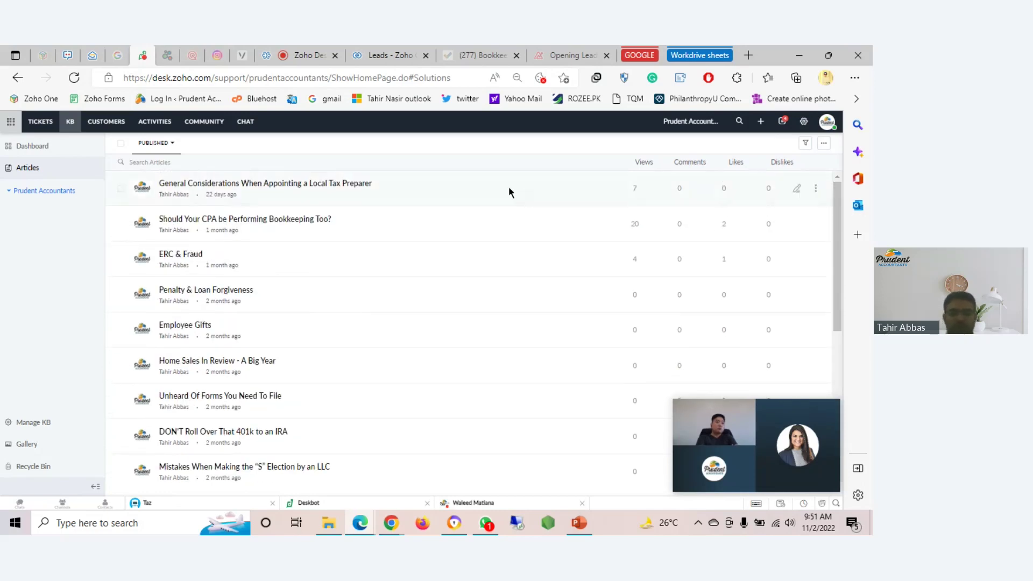
pyautogui.click(163, 128)
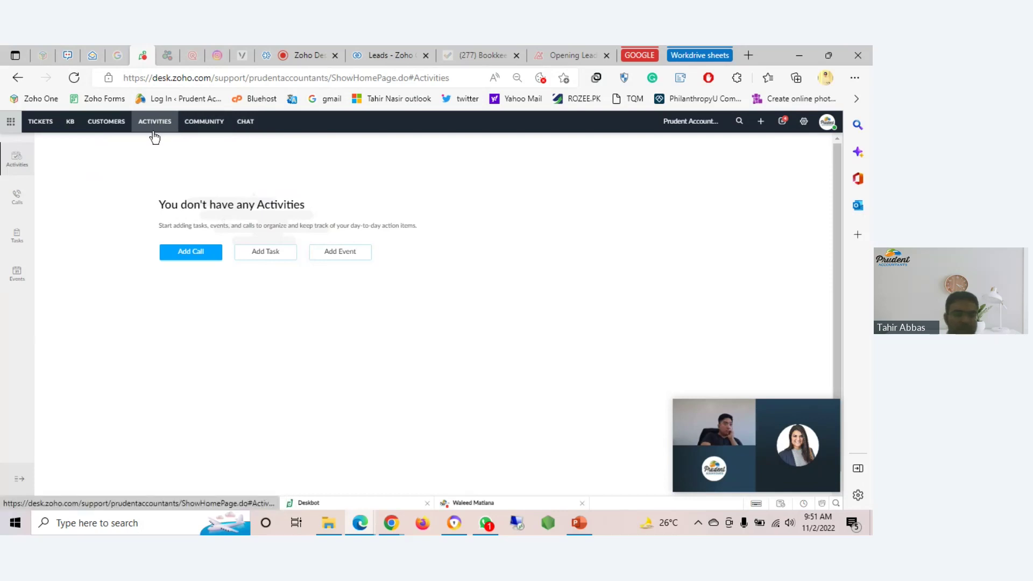
# Return to the tickets and review the available starred and general ticket views
pyautogui.click(41, 127)
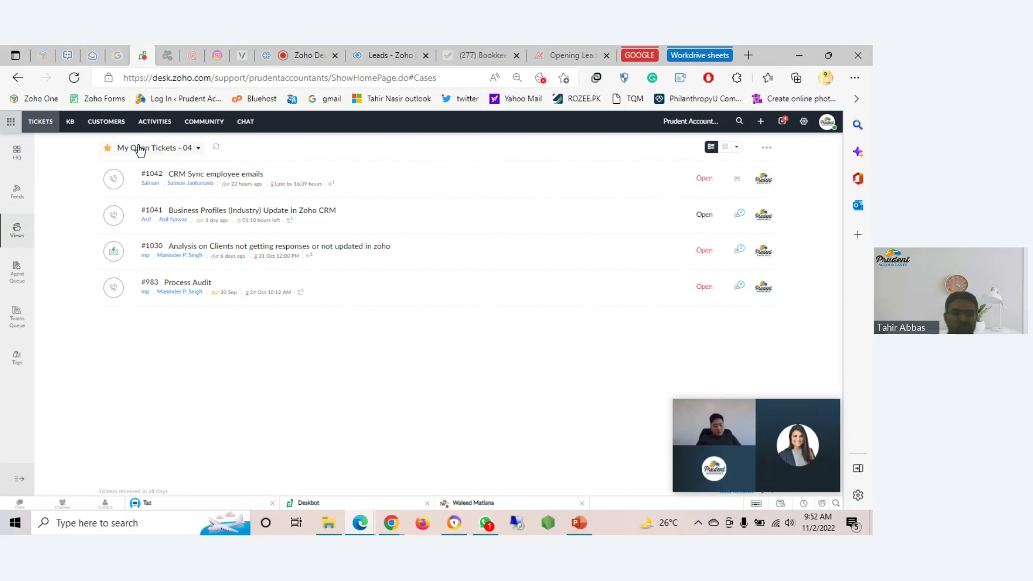
pyautogui.click(195, 150)
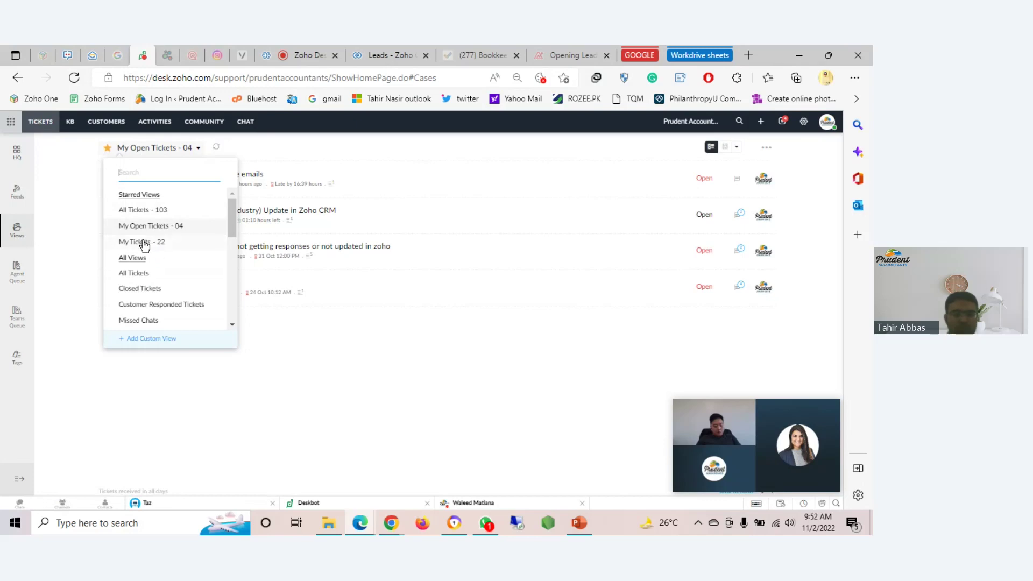
pyautogui.moveTo(233, 232)
pyautogui.mouseDown()
pyautogui.moveTo(235, 315)
pyautogui.moveTo(233, 215)
pyautogui.mouseUp()
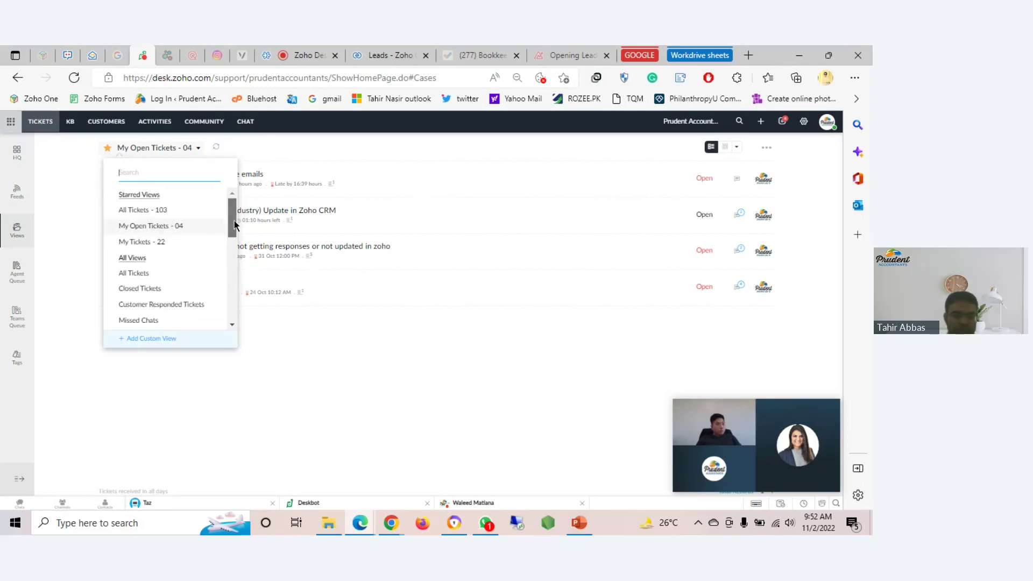
pyautogui.click(75, 157)
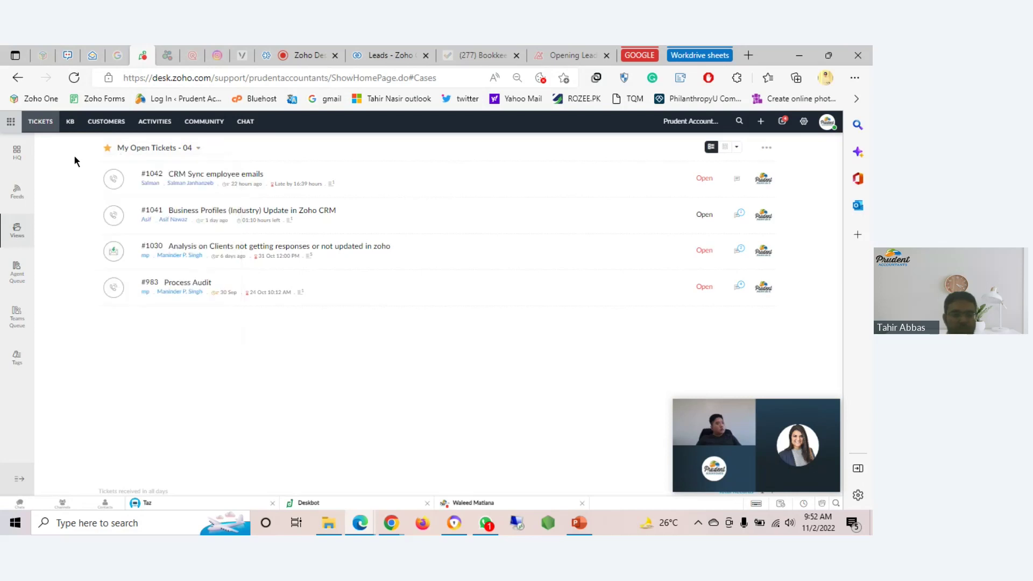
# Display My Open Tickets in Countdown Mode
pyautogui.click(736, 147)
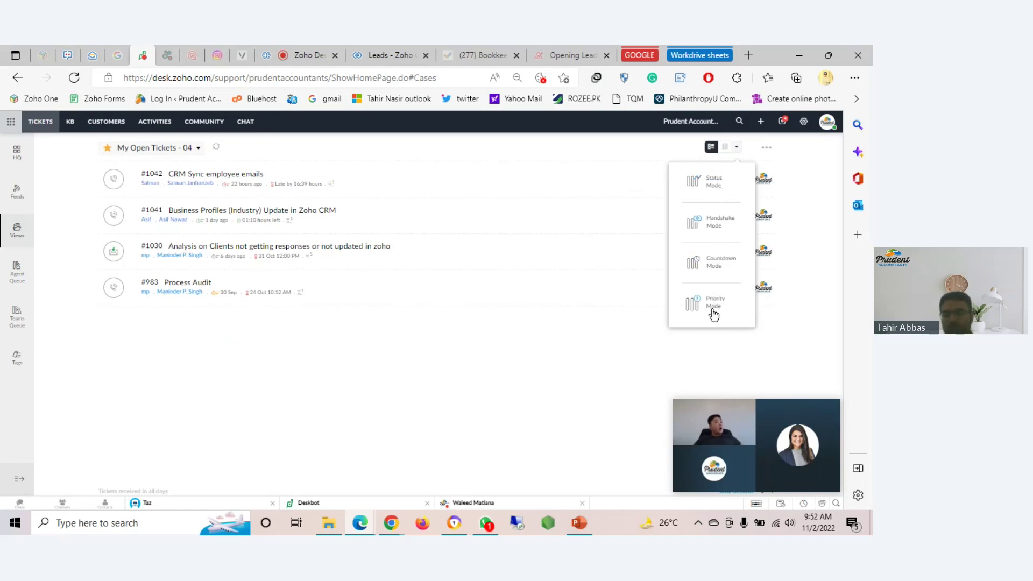
pyautogui.click(721, 266)
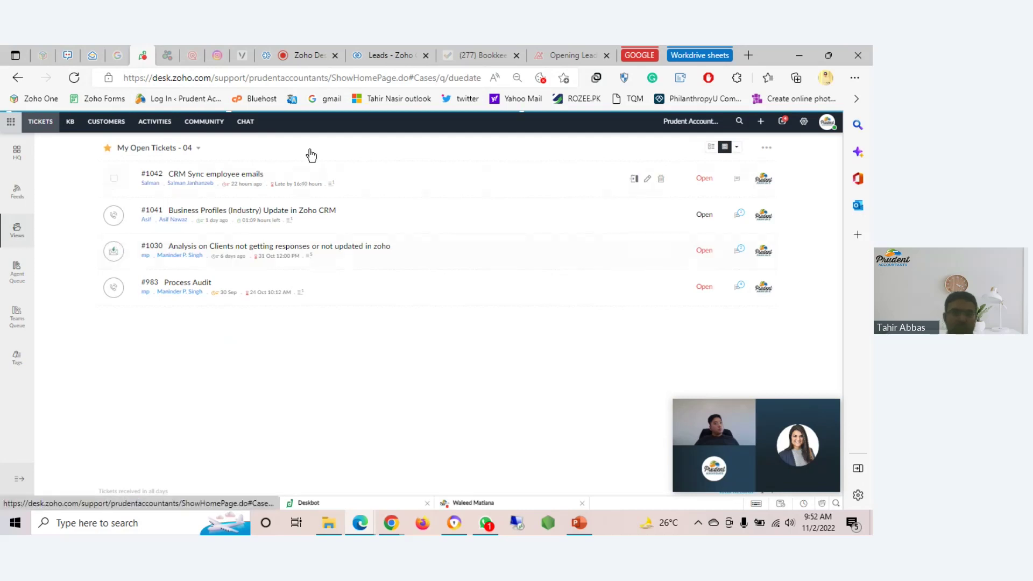
# Switch the ticket list to the Classic display mode and show the My Tickets view
pyautogui.click(712, 148)
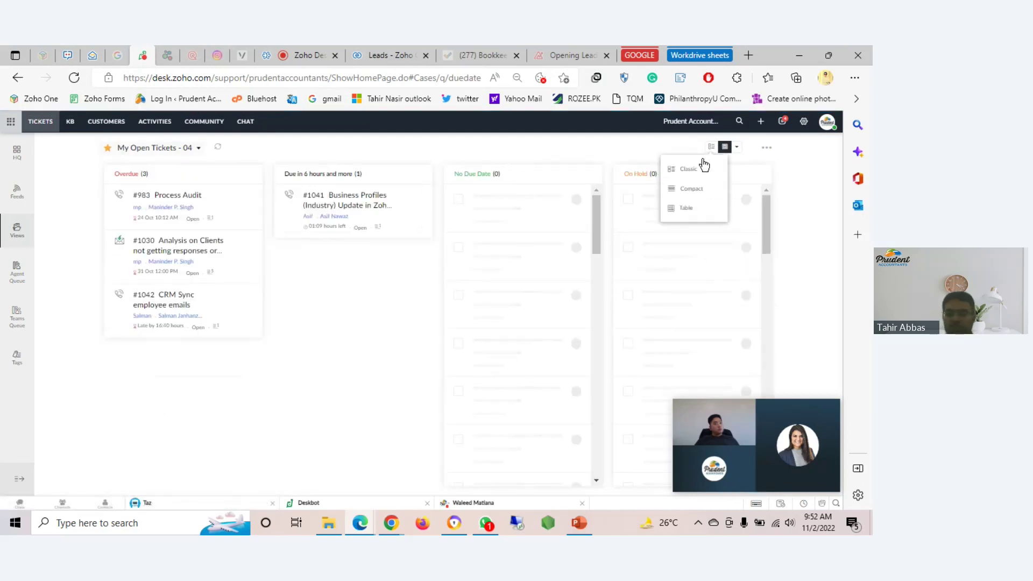
pyautogui.click(689, 169)
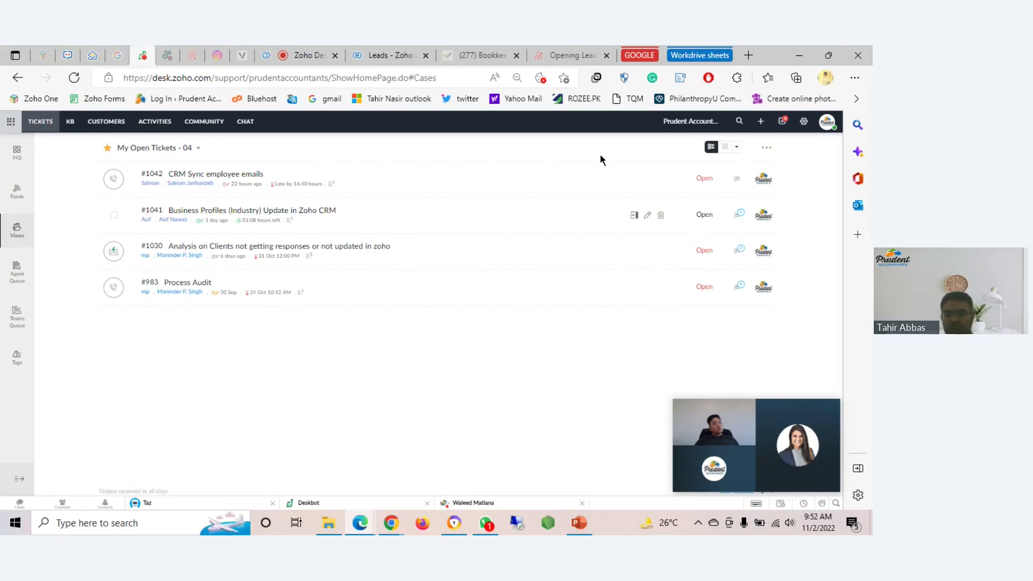
pyautogui.click(197, 148)
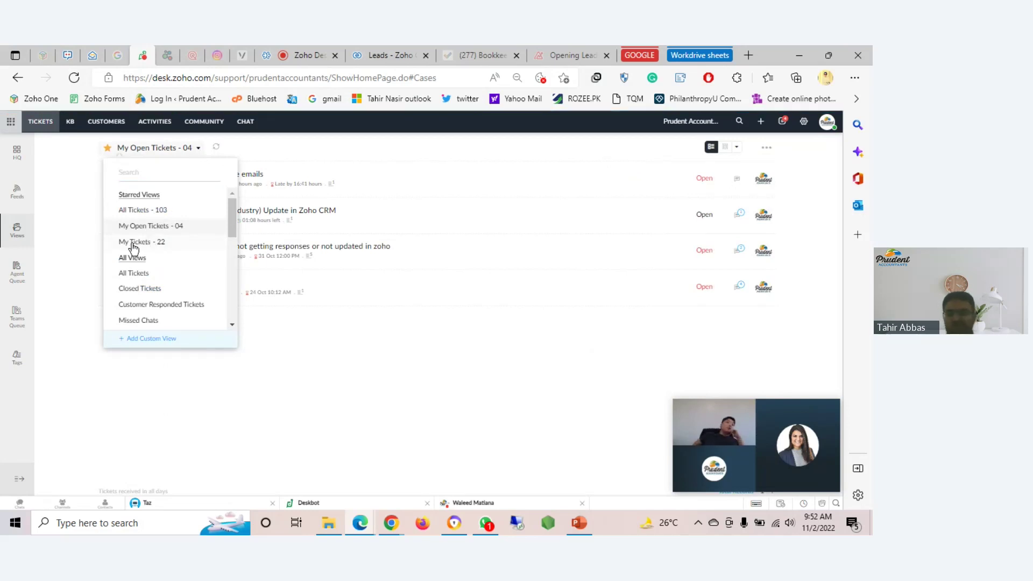
# Filter My Tickets to tickets with the Open status and close the filter options
pyautogui.click(762, 153)
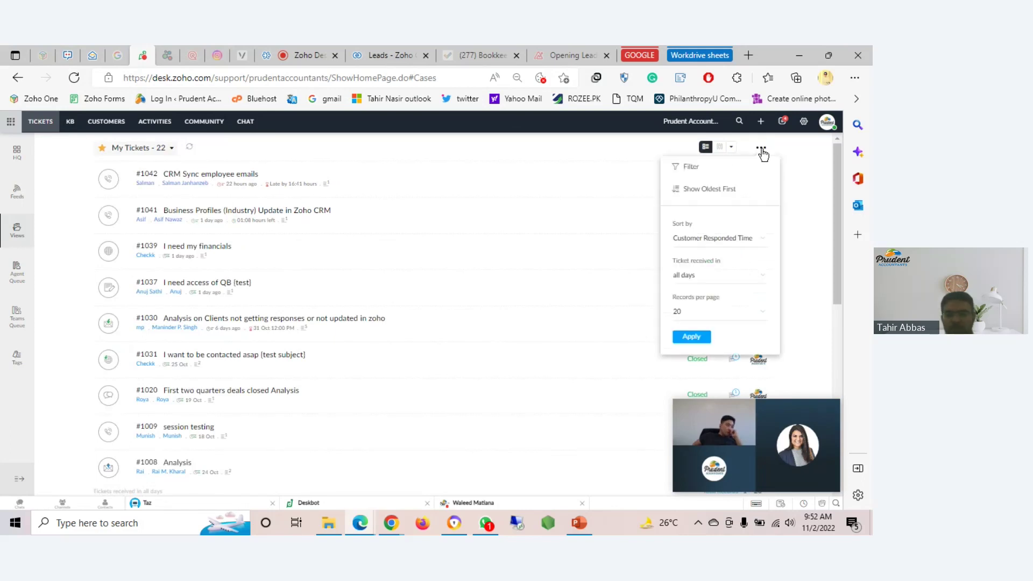
pyautogui.click(712, 170)
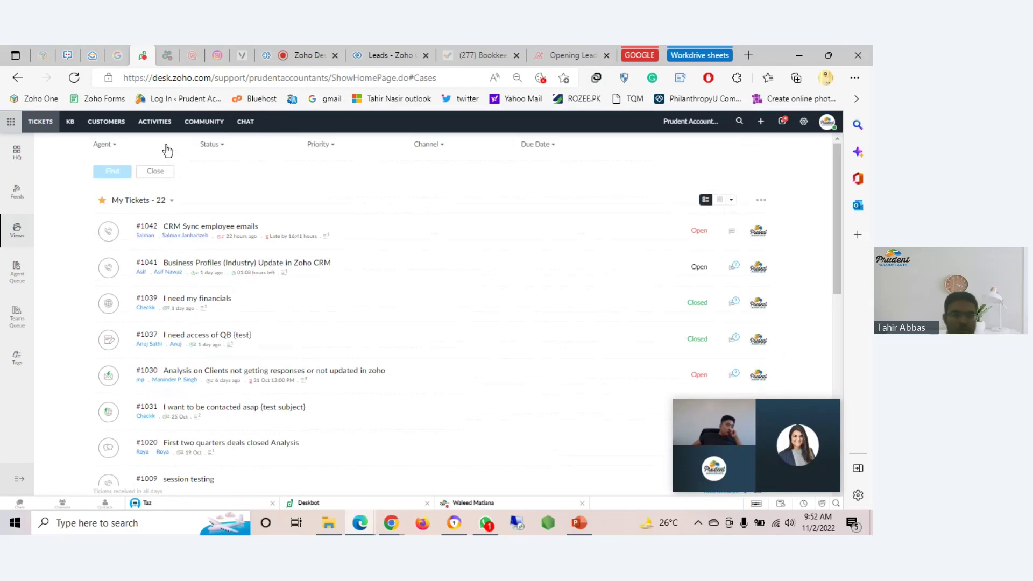
pyautogui.click(212, 144)
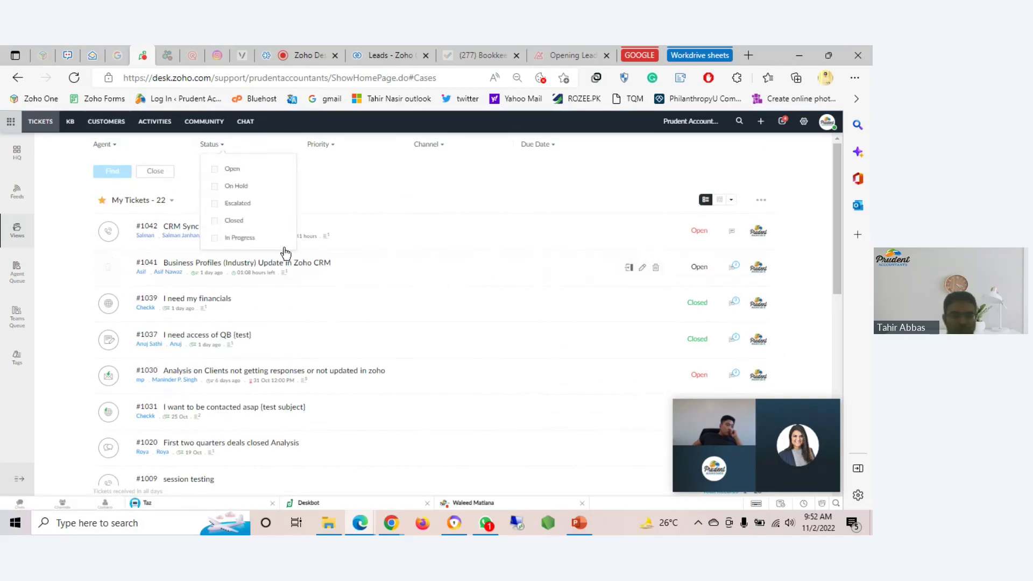
pyautogui.click(214, 170)
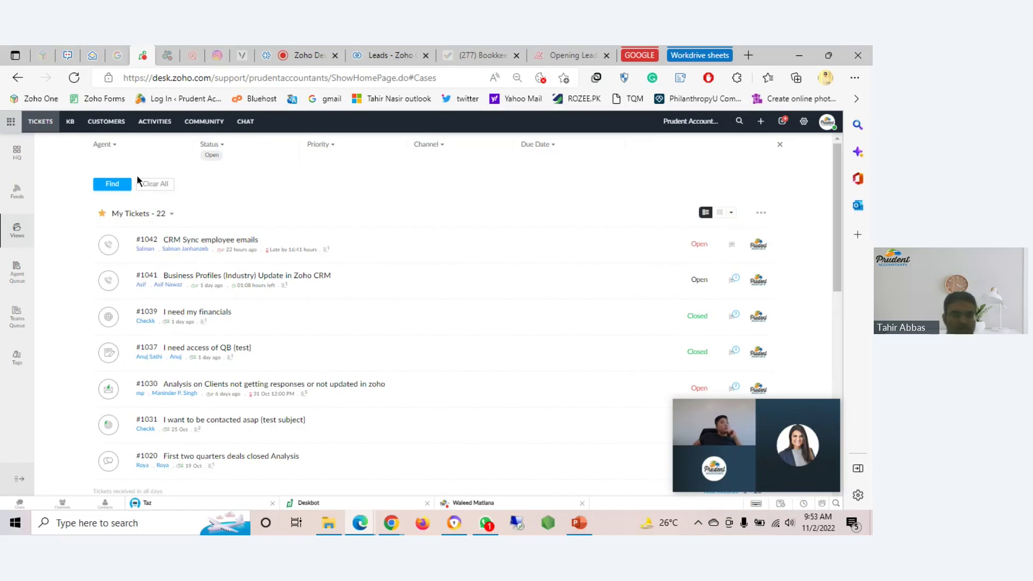
pyautogui.click(123, 187)
pyautogui.click(123, 188)
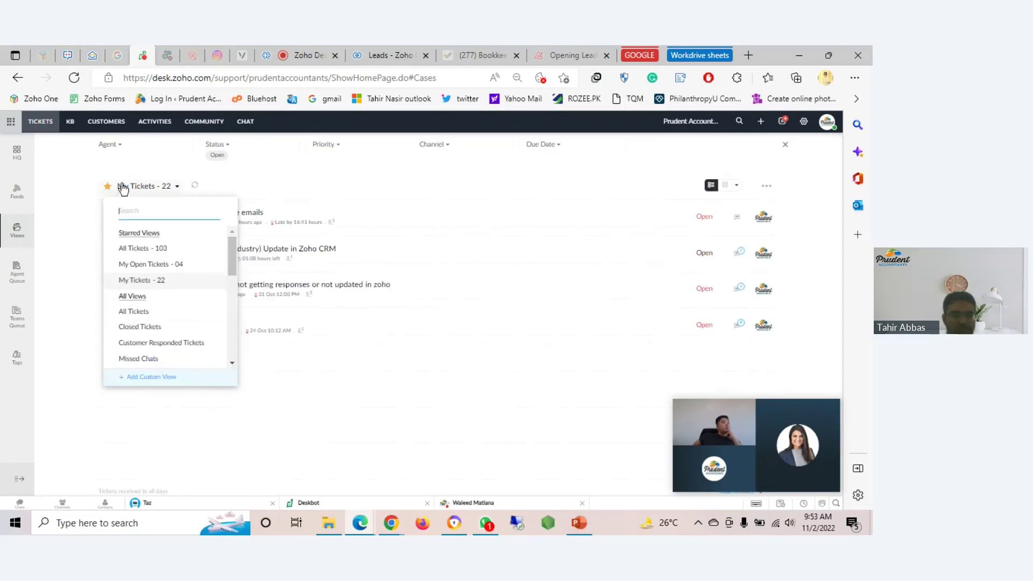
pyautogui.click(62, 175)
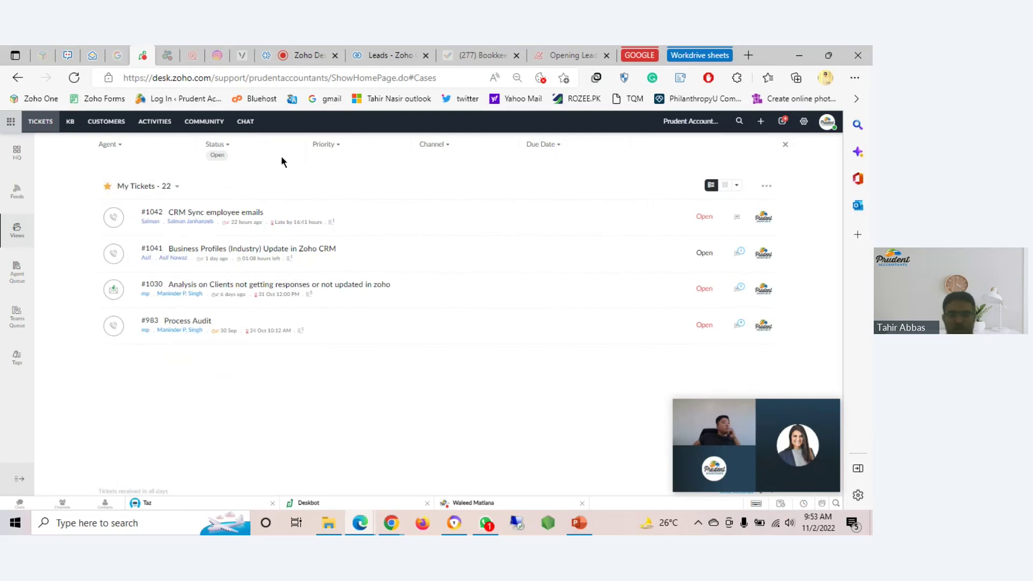
pyautogui.click(784, 146)
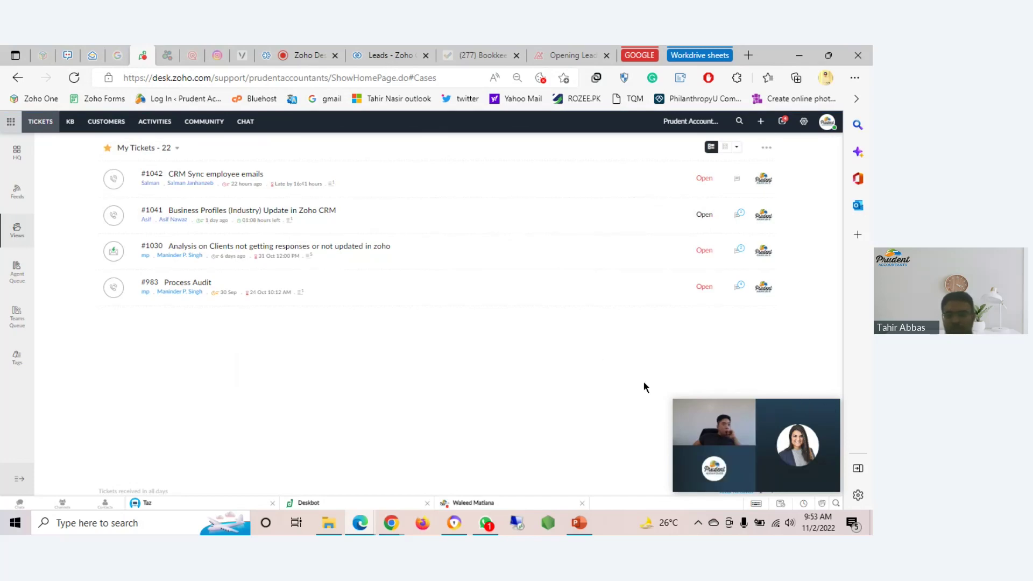
# Open a new ticket form and collapse its Contact Information section
pyautogui.click(762, 125)
pyautogui.moveTo(738, 414)
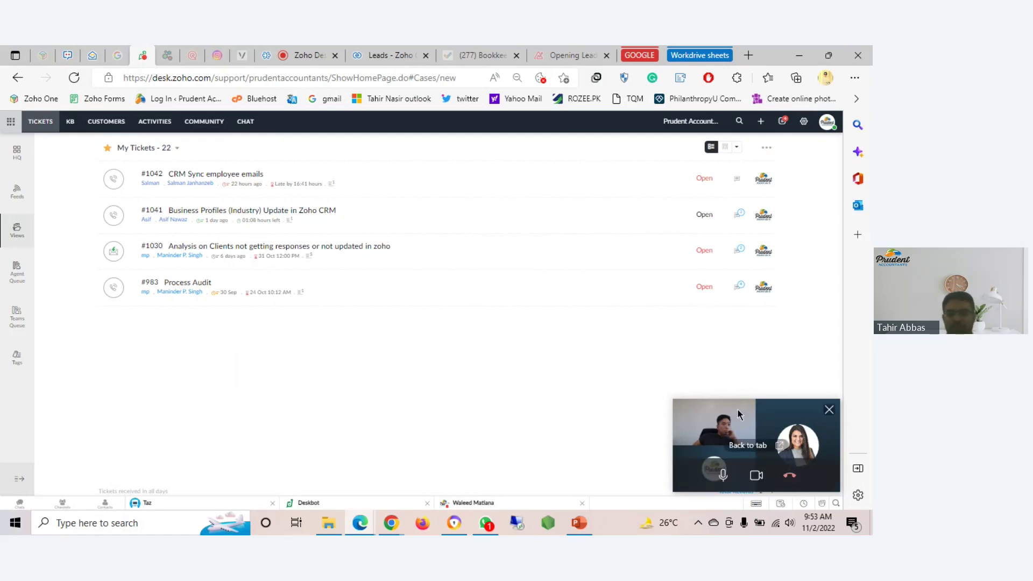
pyautogui.click(762, 122)
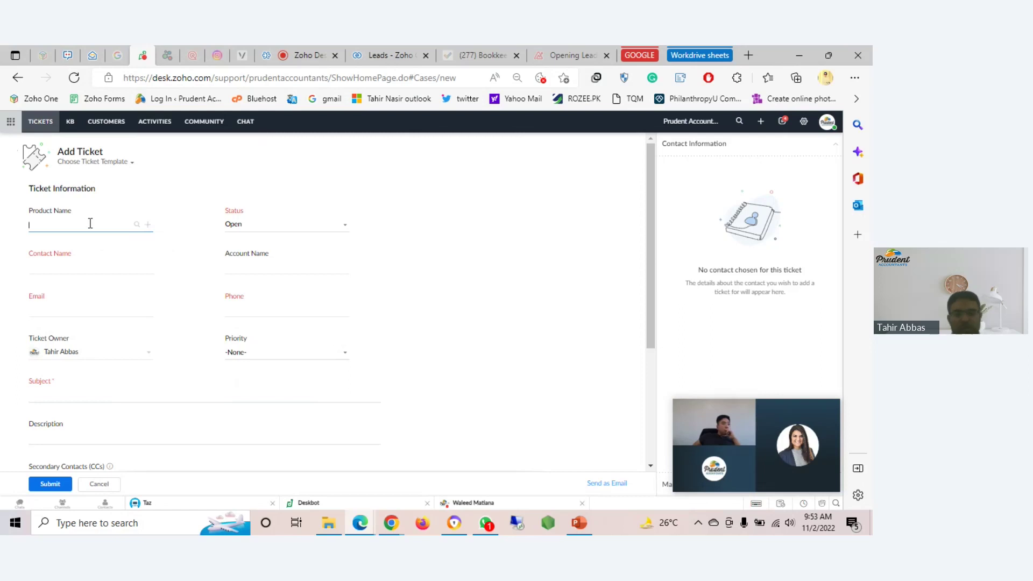
pyautogui.click(836, 146)
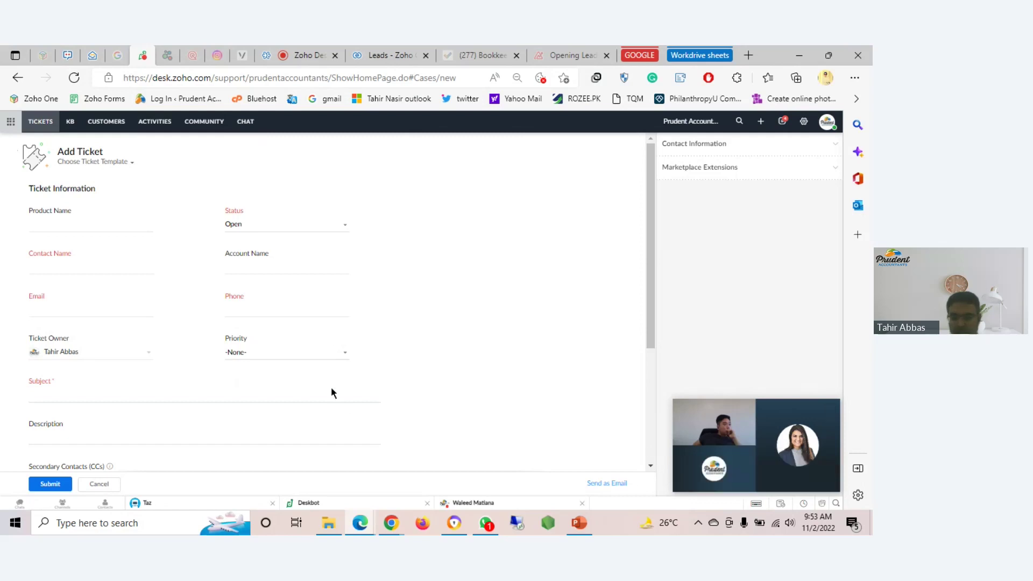
# Choose Internal as the new ticket's product name and clear the field again
pyautogui.click(62, 226)
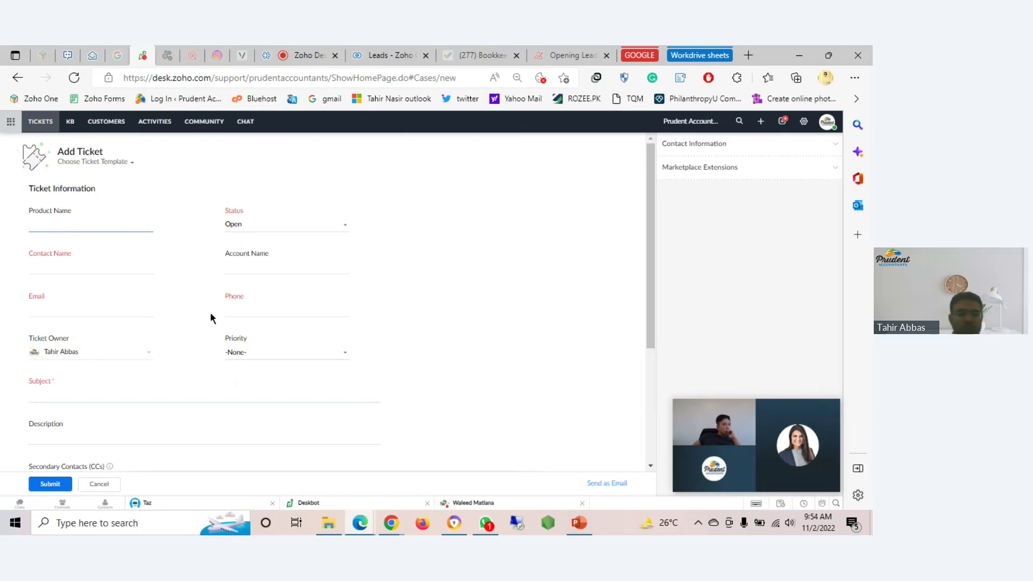
pyautogui.write('Inter')
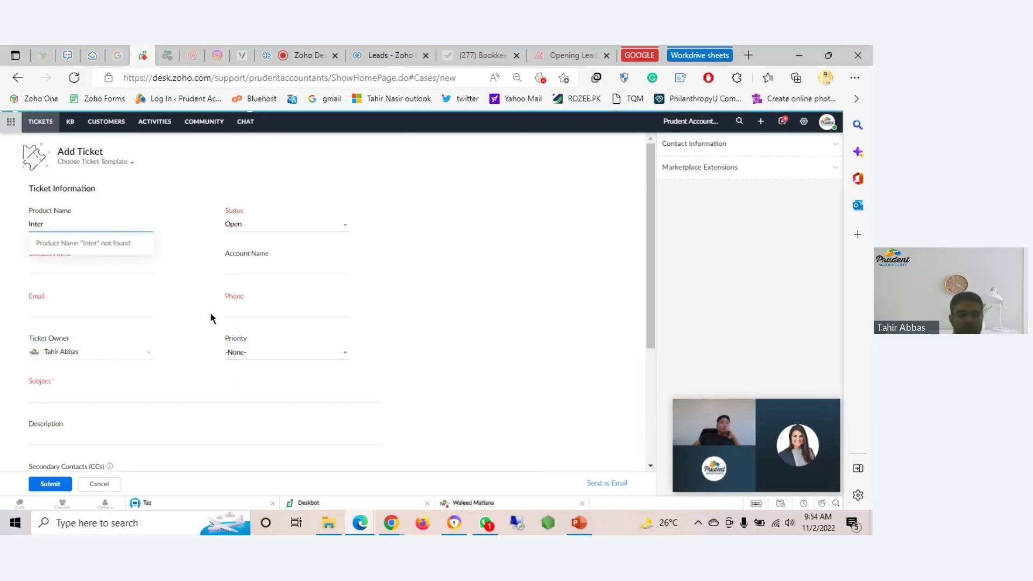
pyautogui.click(100, 251)
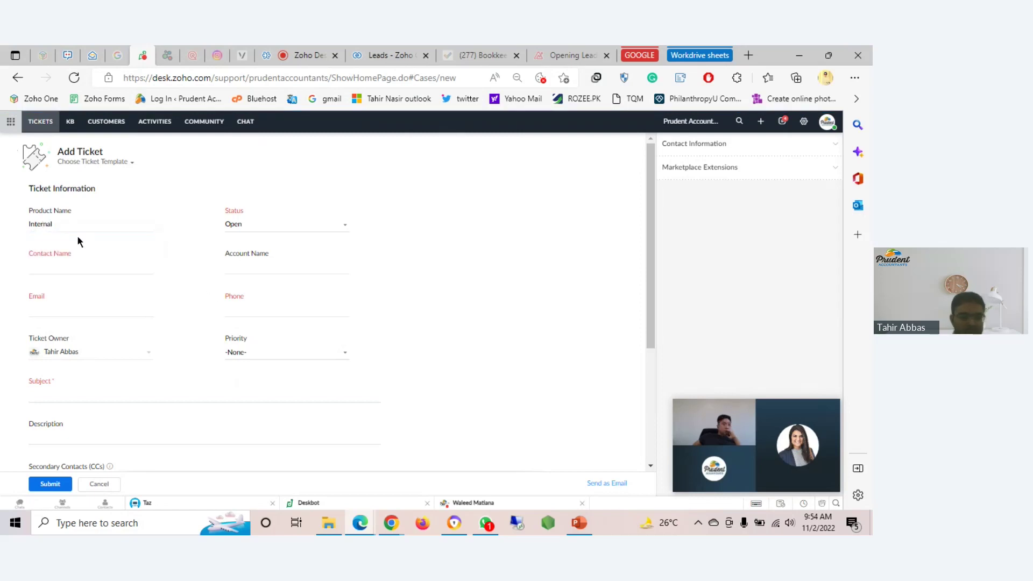
pyautogui.press('BackSpace')
pyautogui.press('BackSpace')
pyautogui.press('BackSpace')
pyautogui.press('BackSpace')
pyautogui.press('BackSpace')
pyautogui.press('BackSpace')
pyautogui.press('BackSpace')
pyautogui.press('BackSpace')
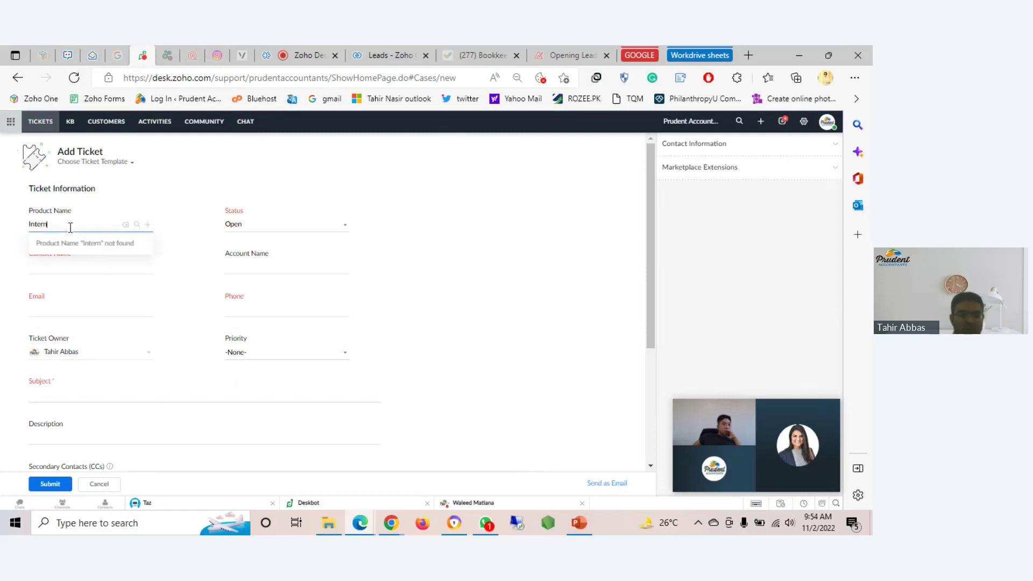
# Search the product names for "Busines" and clear the search text without choosing a product
pyautogui.write('Busines')
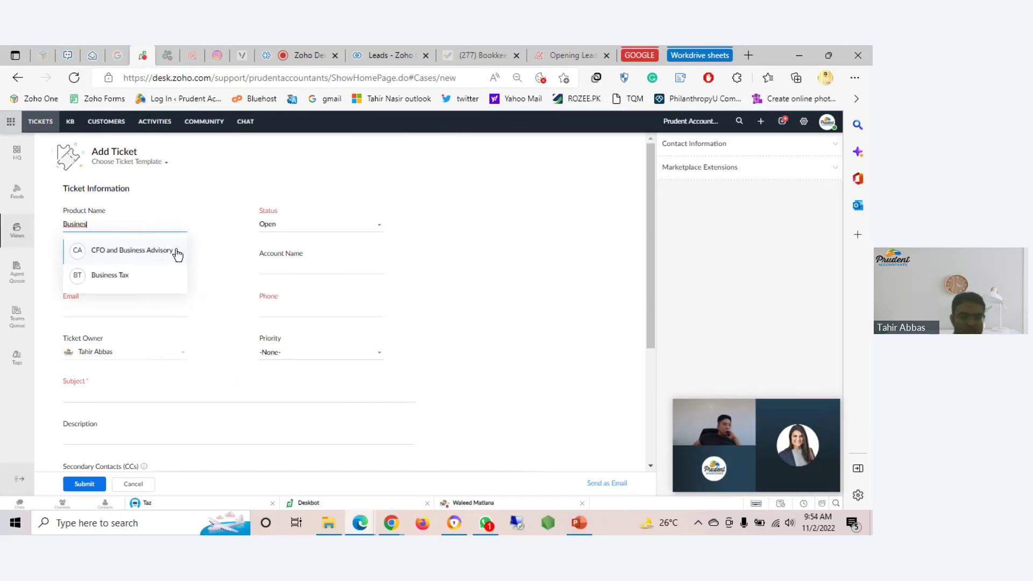
pyautogui.doubleClick(94, 224)
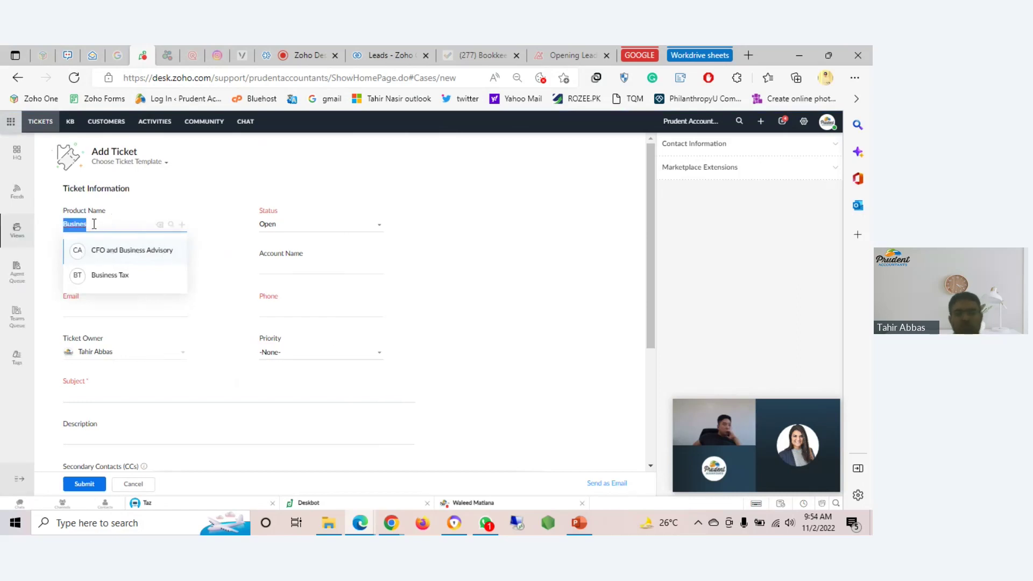
pyautogui.press('BackSpace')
pyautogui.click(217, 237)
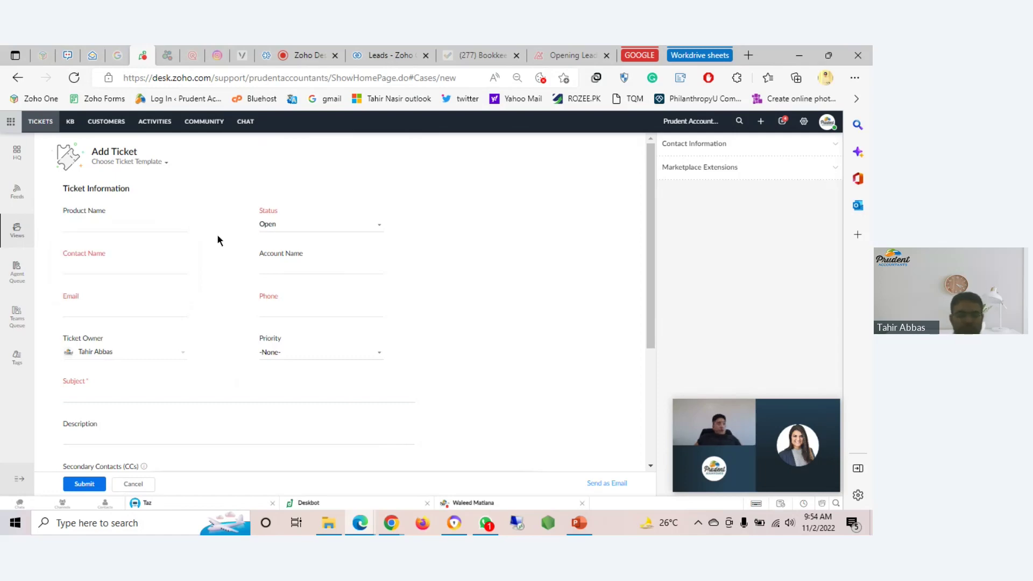
# Set the new ticket's product name to Internal
pyautogui.click(111, 226)
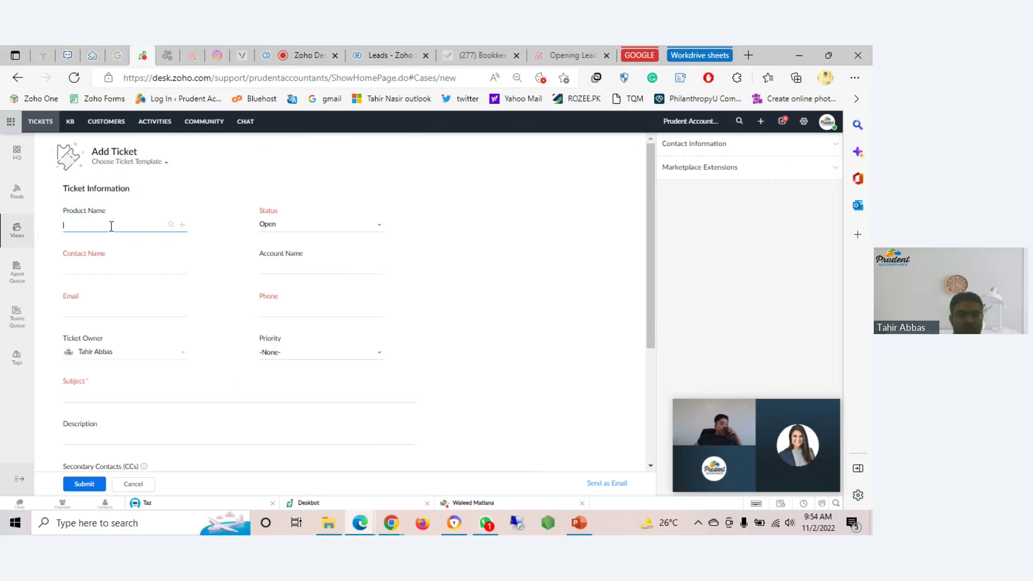
pyautogui.write('Inter')
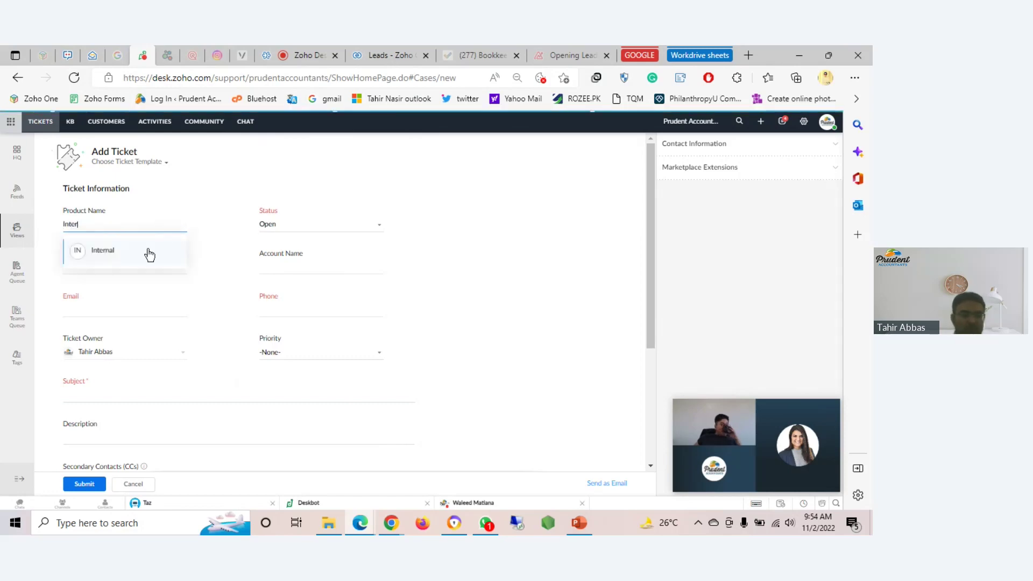
pyautogui.click(129, 254)
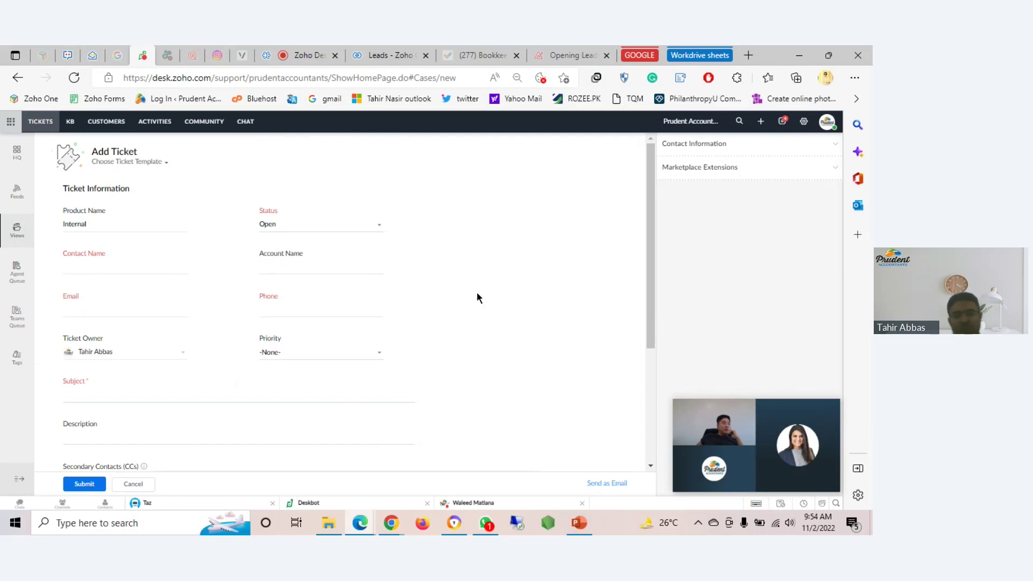
# Fill the ticket's contact details from an existing contact, and clear the contact name again
pyautogui.scroll(-1, 476, 292)
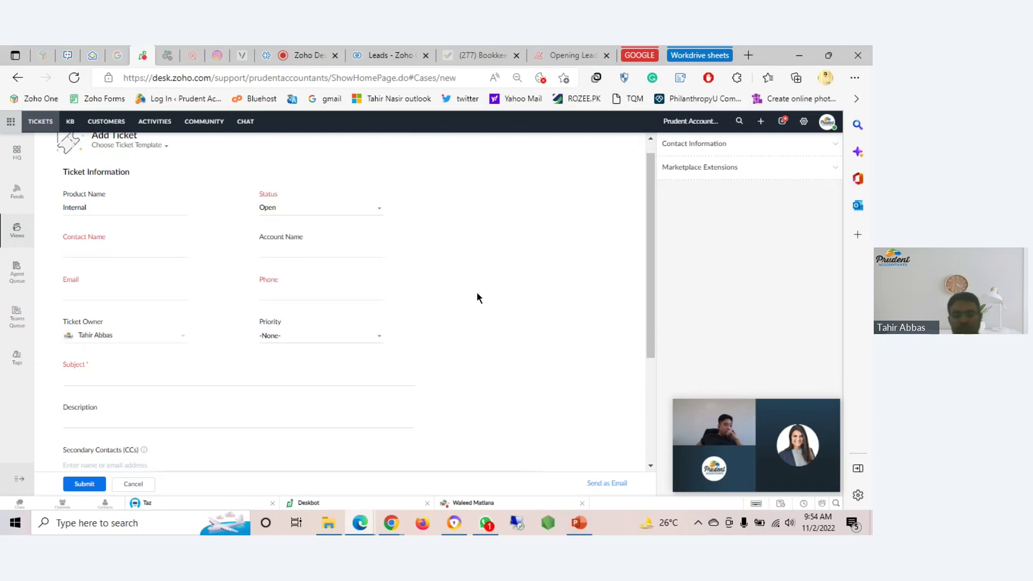
pyautogui.click(110, 248)
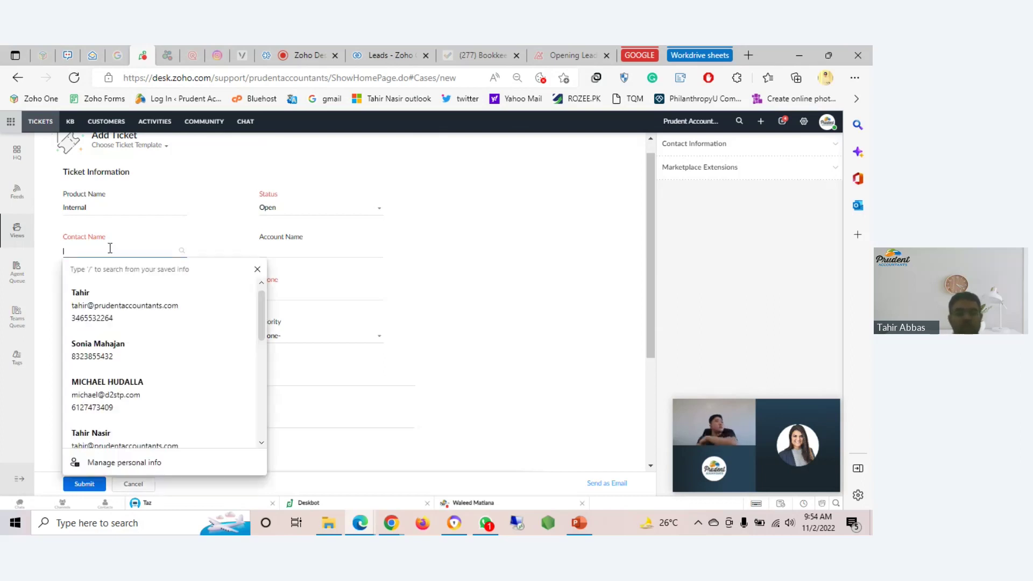
pyautogui.write('Tahir')
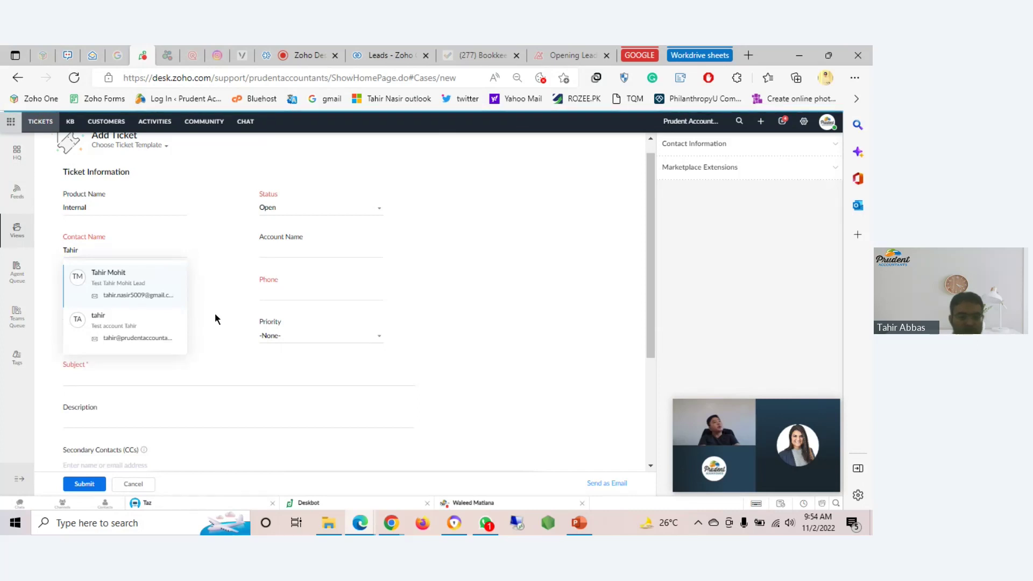
pyautogui.press('Down')
pyautogui.press('Return')
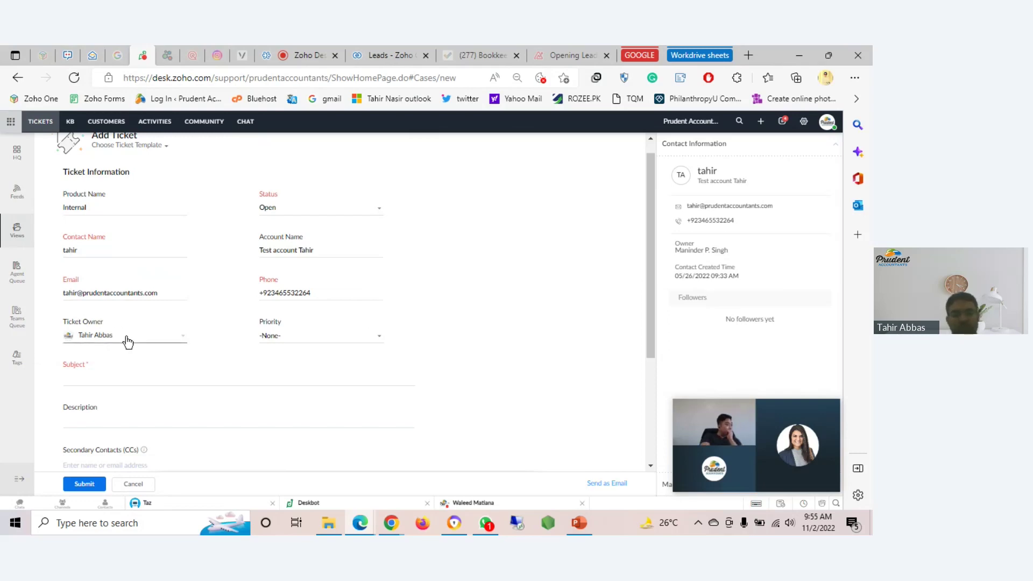
pyautogui.click(84, 249)
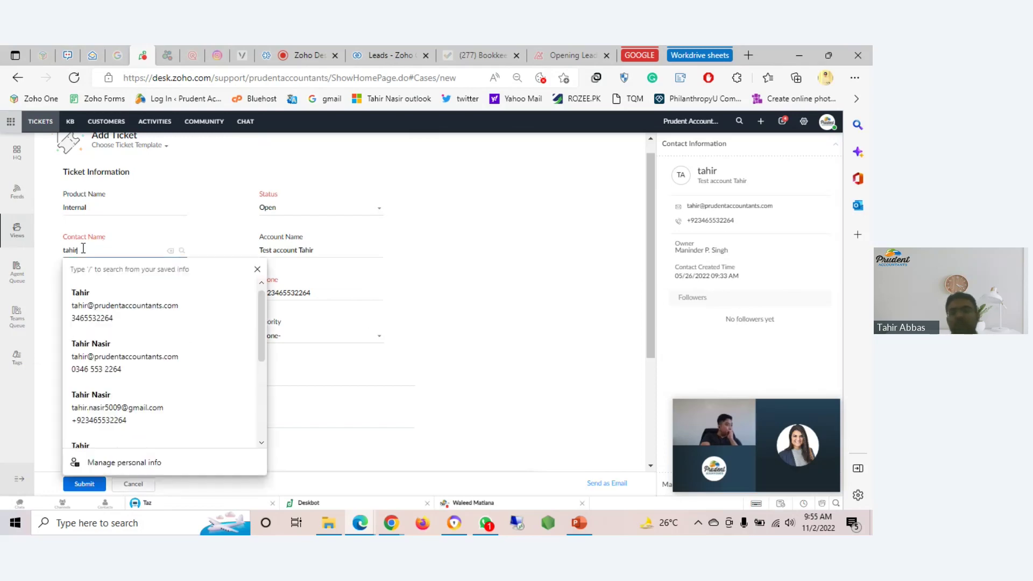
pyautogui.press('BackSpace')
pyautogui.press('BackSpace')
pyautogui.press('BackSpace')
pyautogui.press('BackSpace')
pyautogui.press('BackSpace')
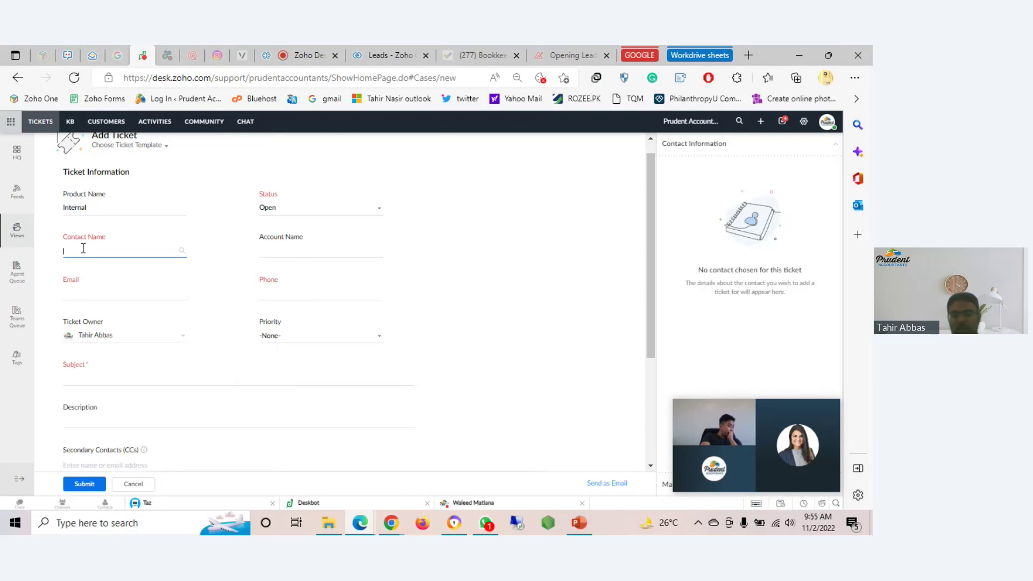
# Enter a contact name, a partial e-mail and a phone number for the new ticket's contact
pyautogui.write('Roya')
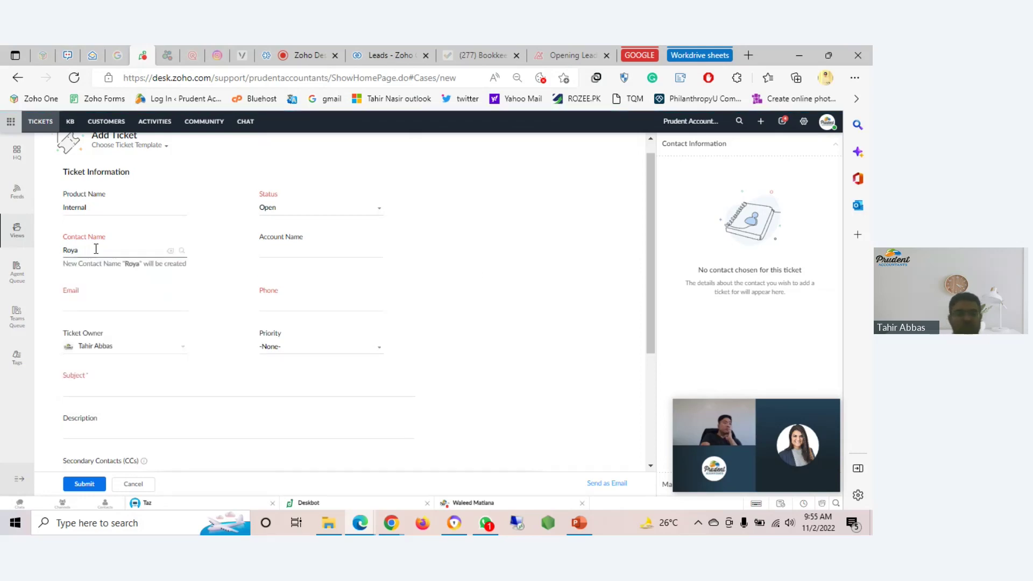
pyautogui.click(113, 303)
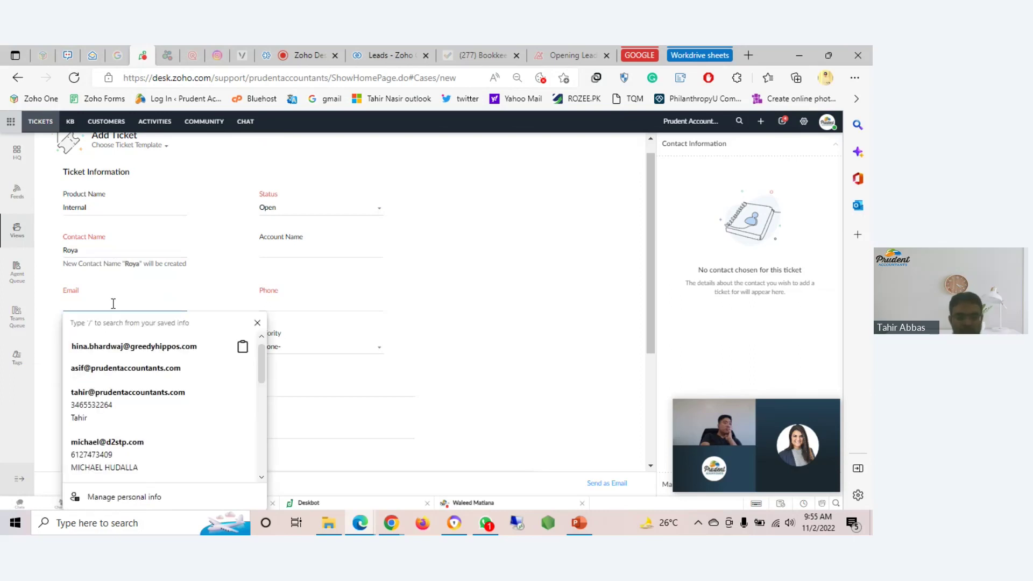
pyautogui.write('roya')
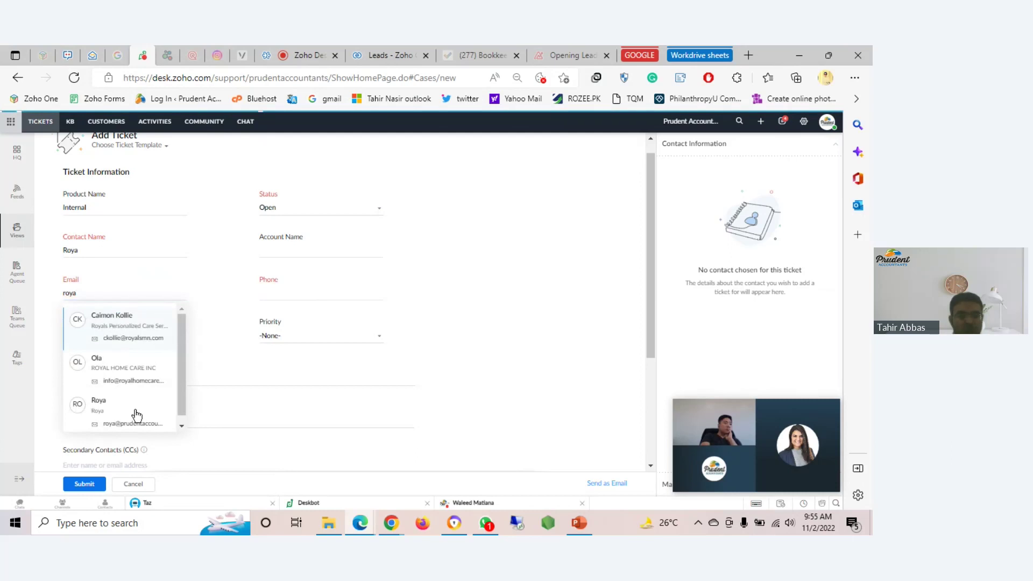
pyautogui.click(299, 298)
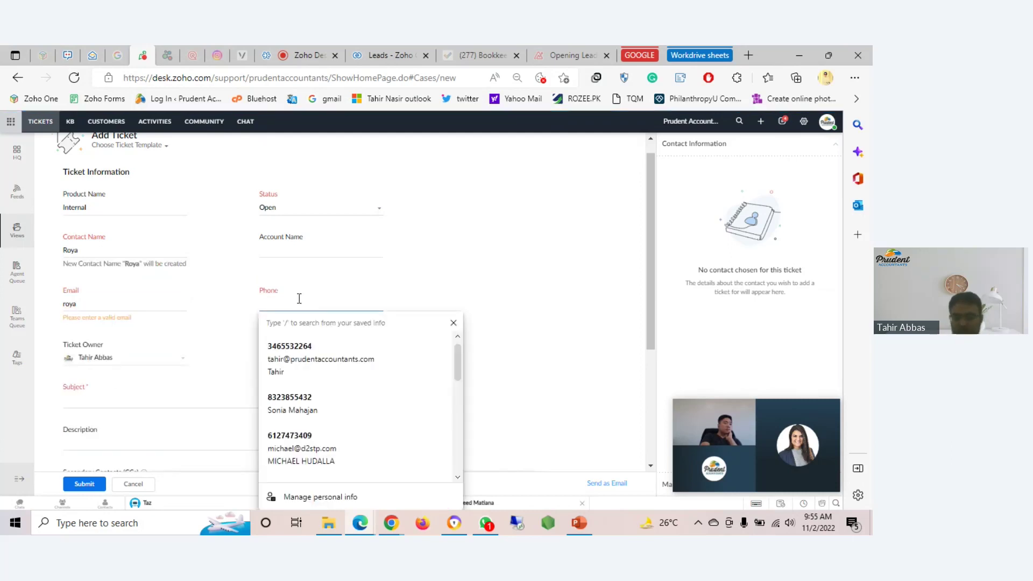
pyautogui.write('123456987')
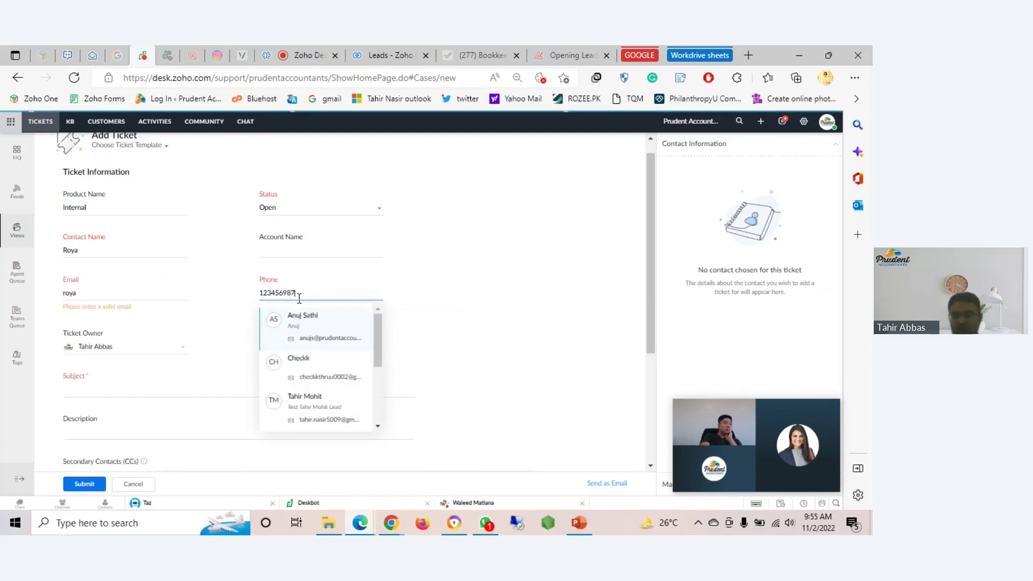
pyautogui.click(486, 296)
# Search for the contact's account name and choose the matching existing account for the ticket
pyautogui.click(343, 257)
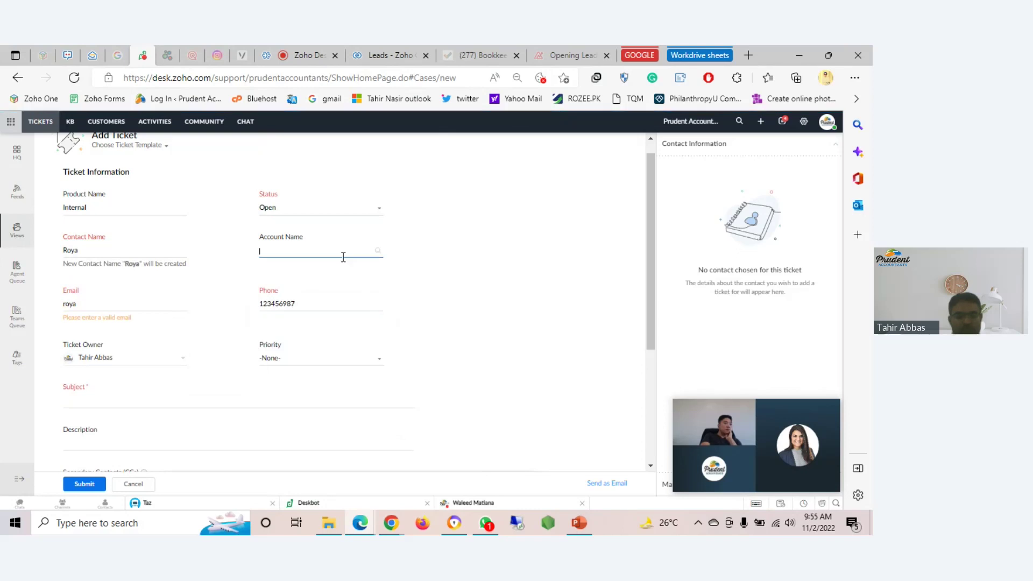
pyautogui.write('Roya')
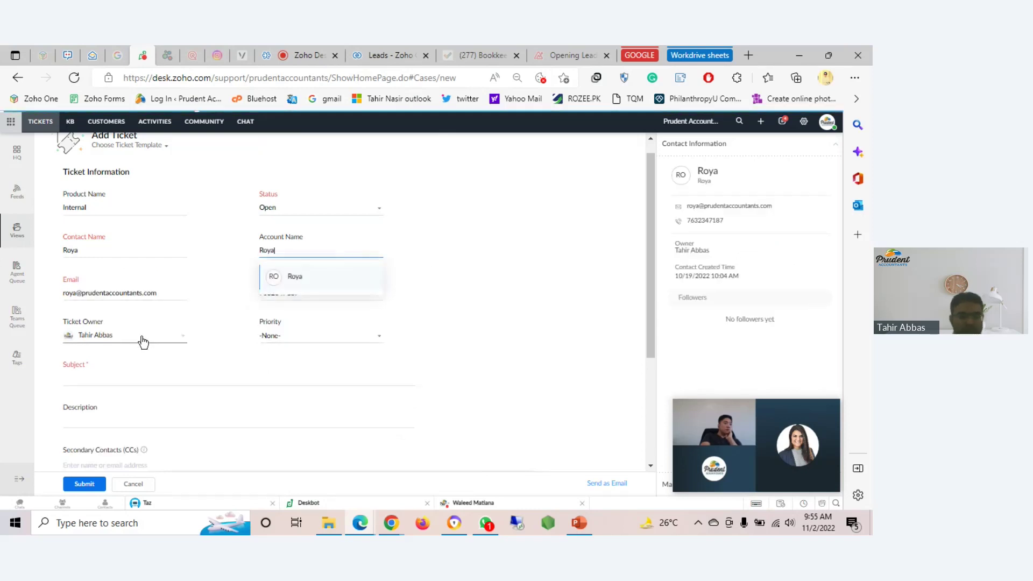
pyautogui.click(295, 277)
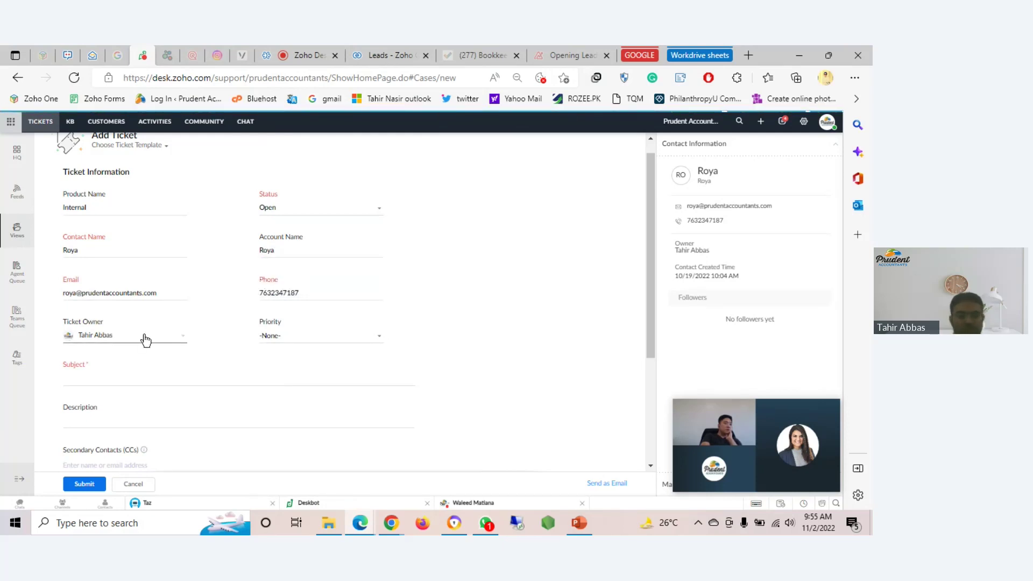
# Review the priority options of the new ticket without choosing one
pyautogui.scroll(-1, 524, 336)
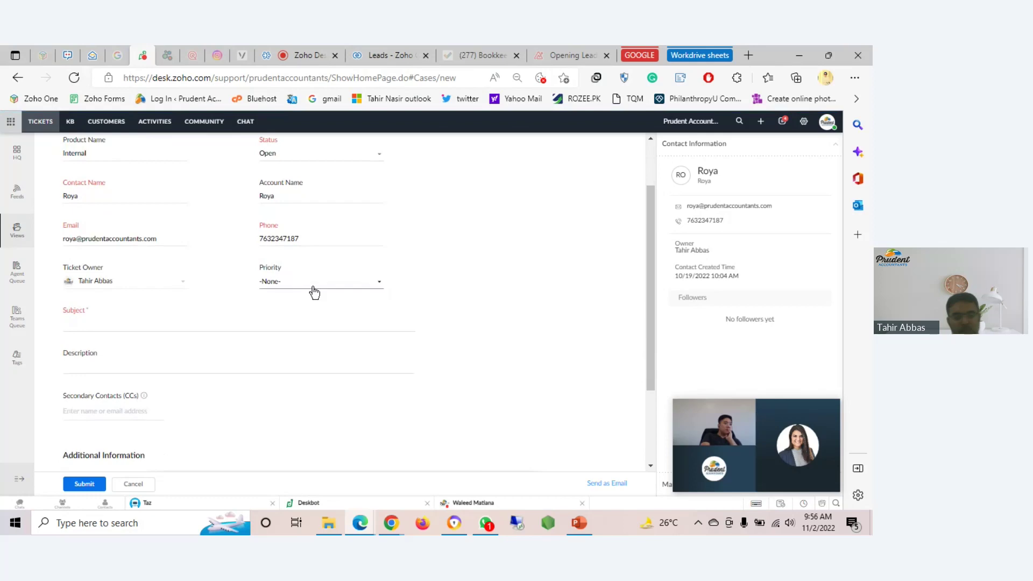
pyautogui.click(312, 285)
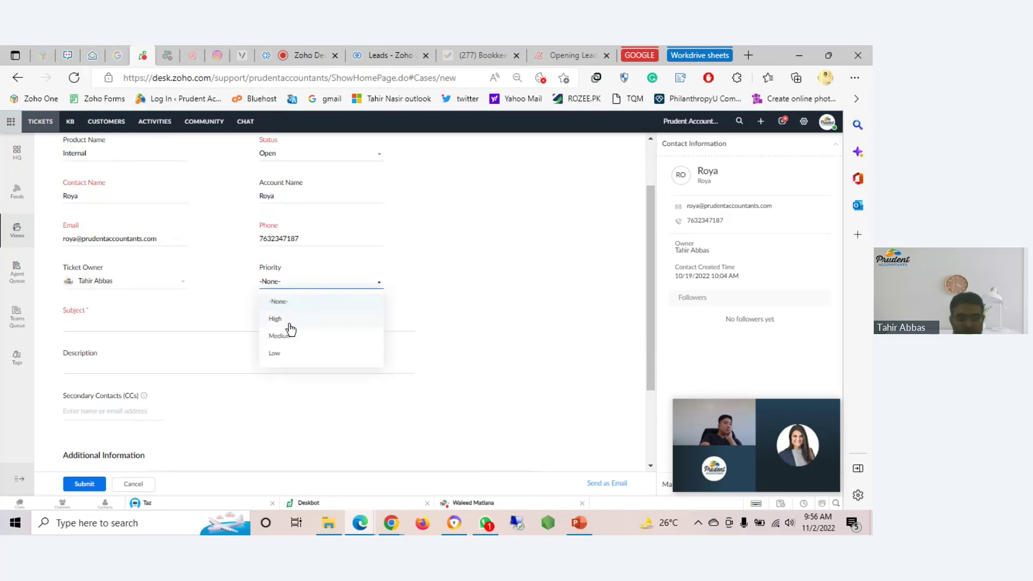
pyautogui.click(444, 294)
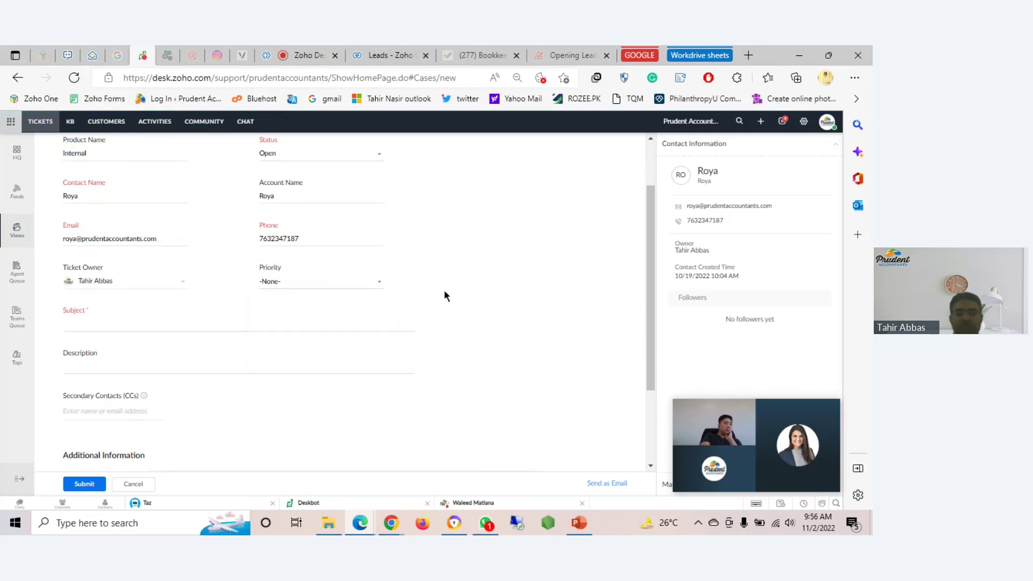
# Replace the ticket's contact name with another person's first name
pyautogui.scroll(2, 445, 295)
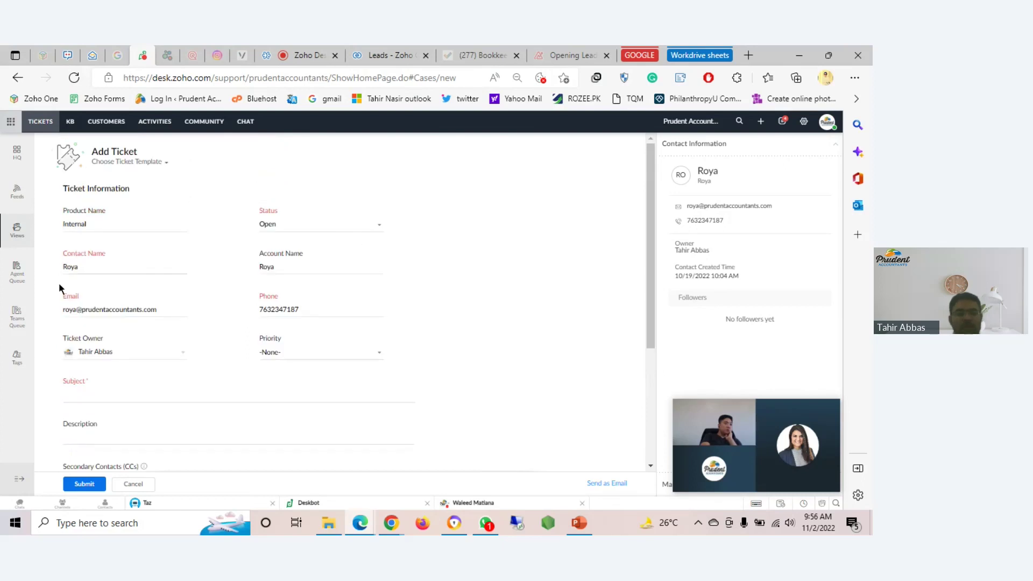
pyautogui.click(93, 267)
pyautogui.doubleClick(93, 266)
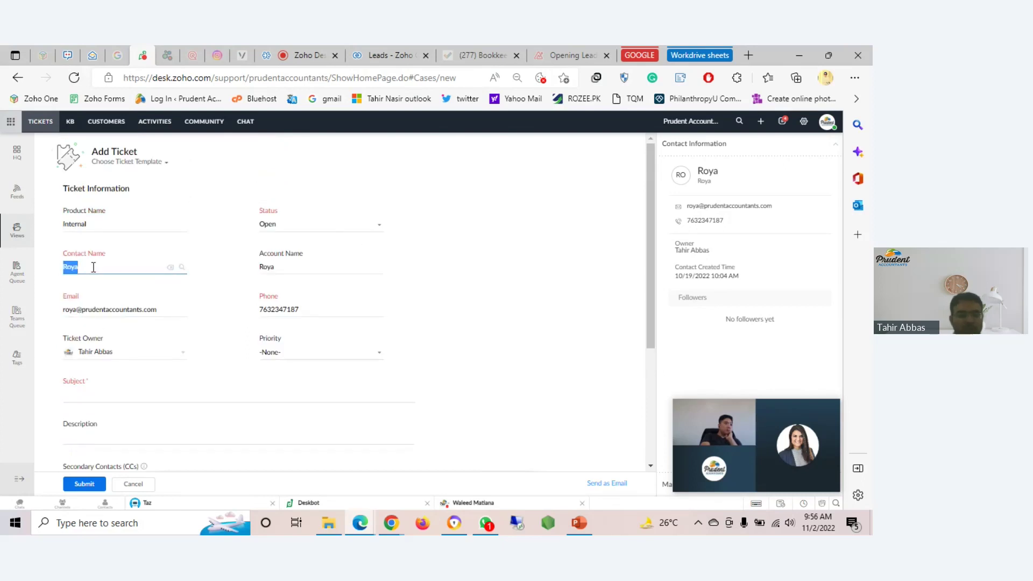
pyautogui.write('Thiar')
pyautogui.press('BackSpace')
pyautogui.press('BackSpace')
pyautogui.press('BackSpace')
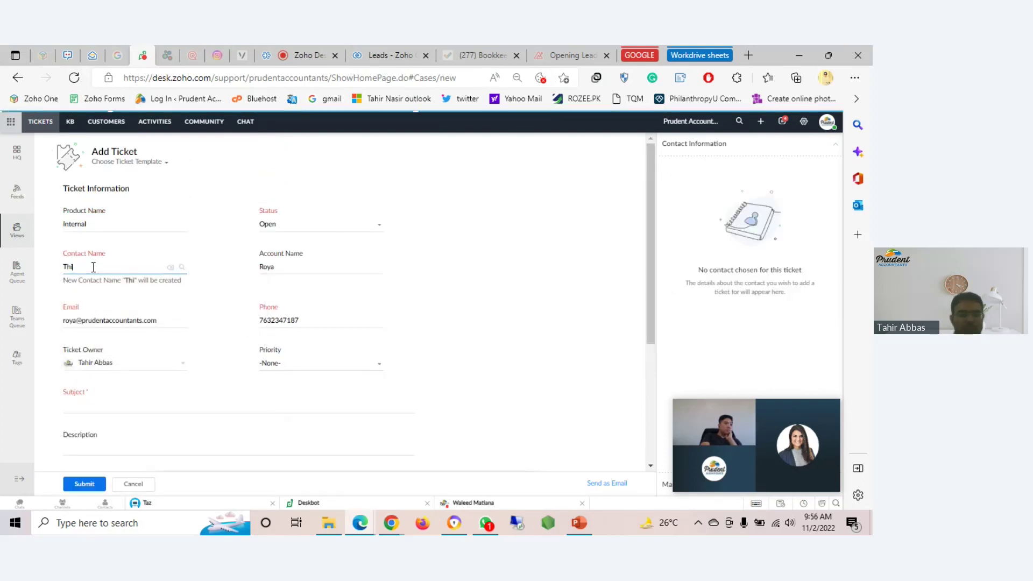
pyautogui.press('BackSpace')
pyautogui.write('ahir')
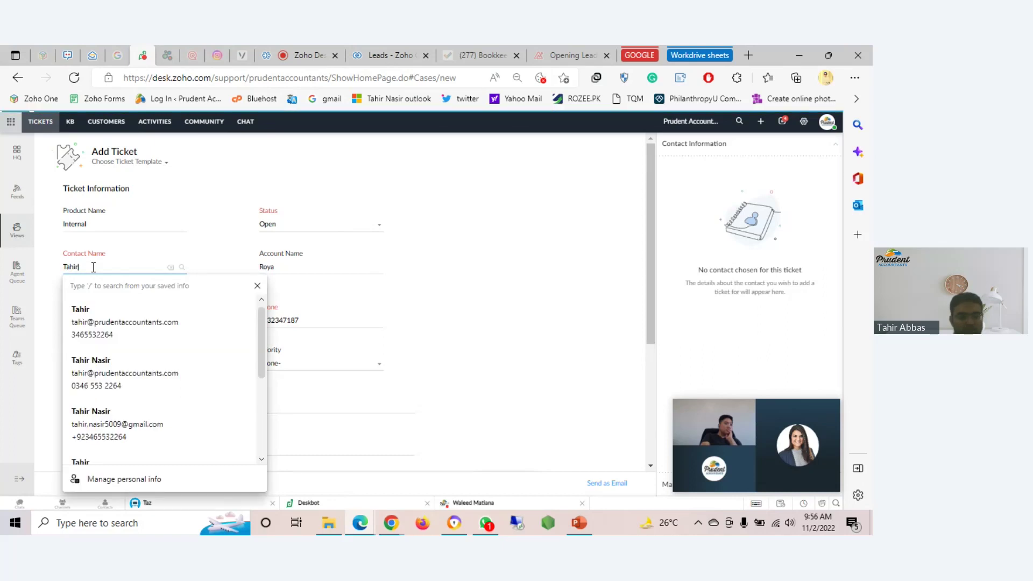
pyautogui.click(532, 294)
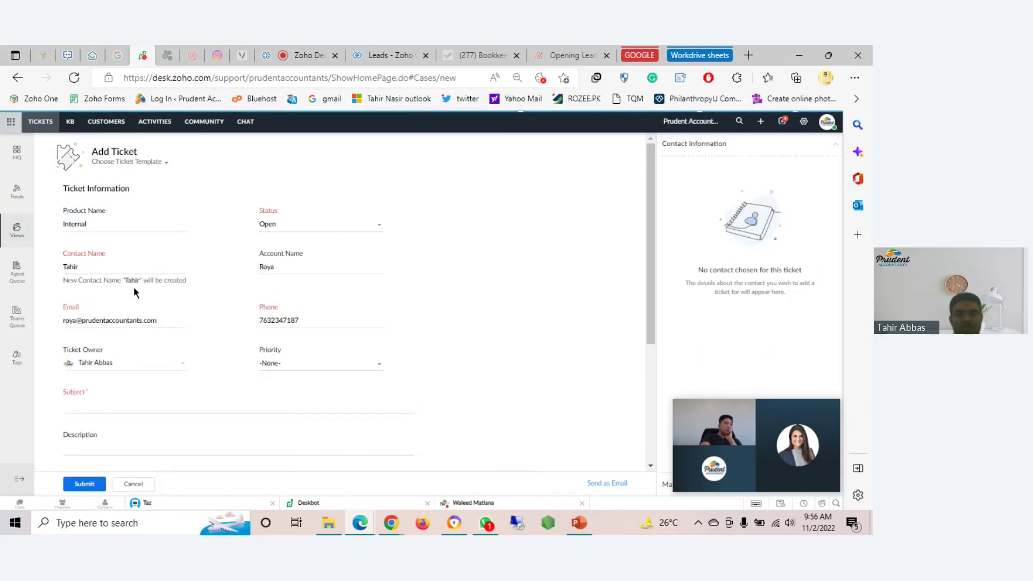
# Replace the ticket's account name with the second test account found for the new contact's first name
pyautogui.doubleClick(303, 265)
pyautogui.press('BackSpace')
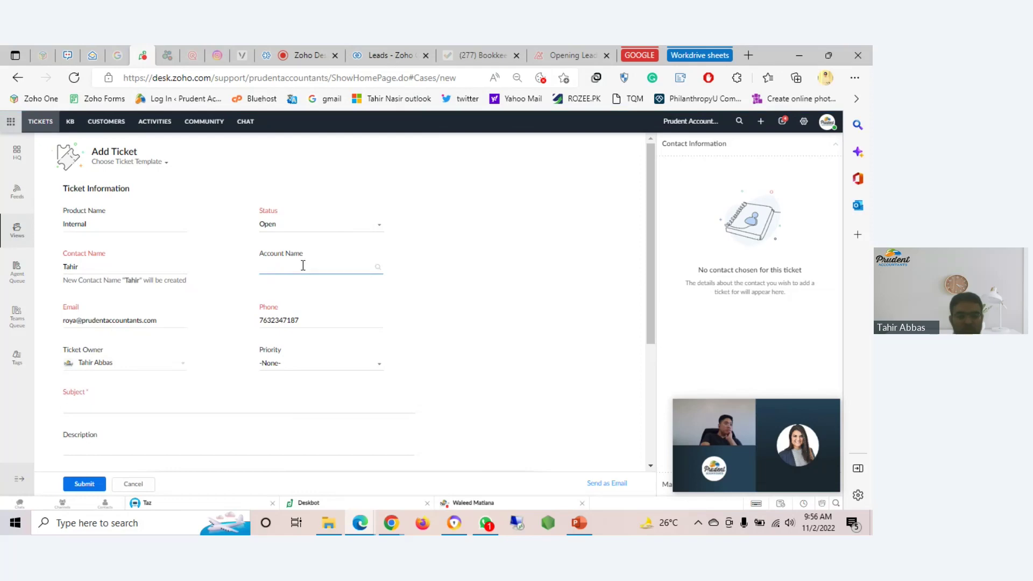
pyautogui.write('Tah')
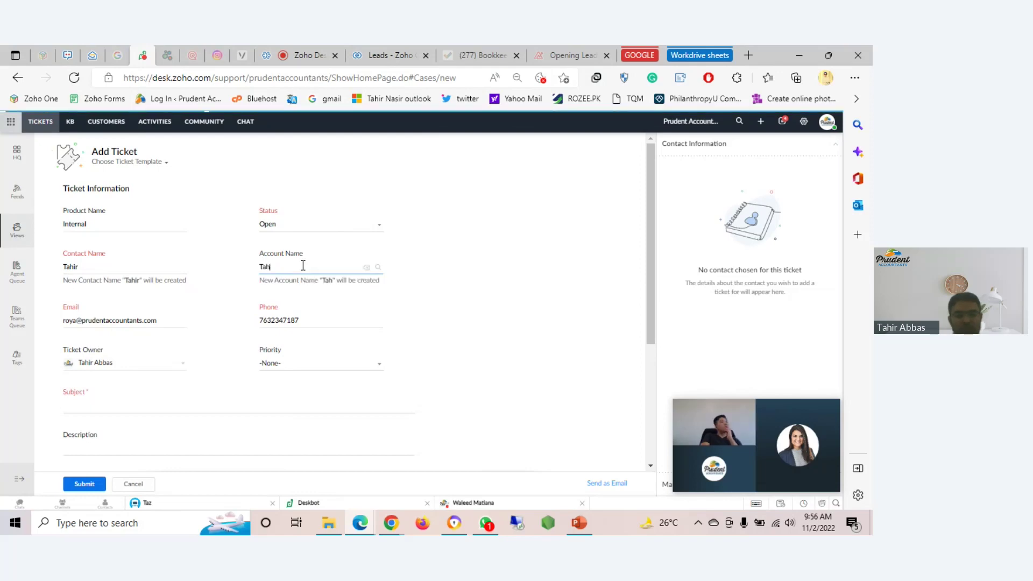
pyautogui.write('ir')
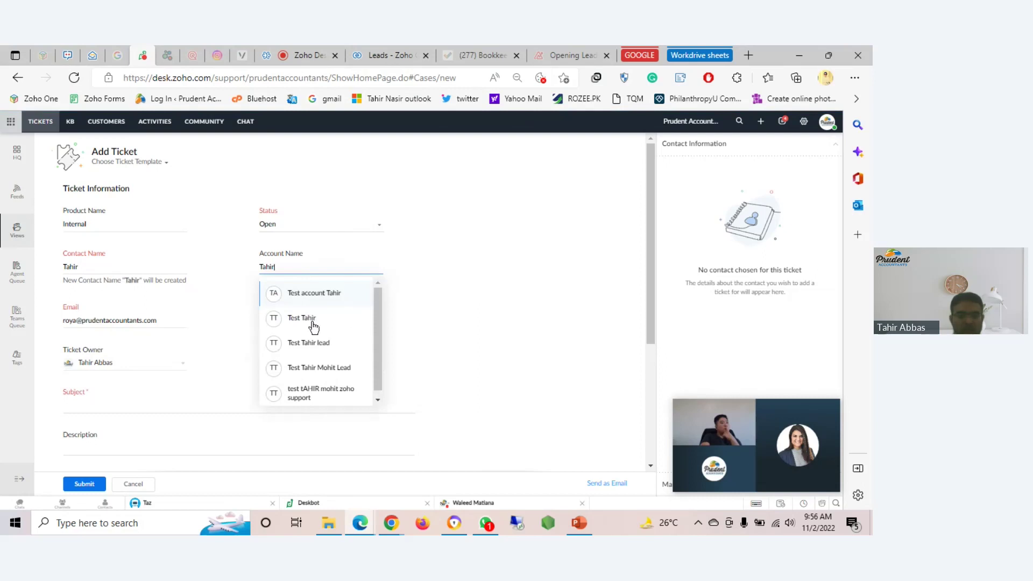
pyautogui.click(314, 323)
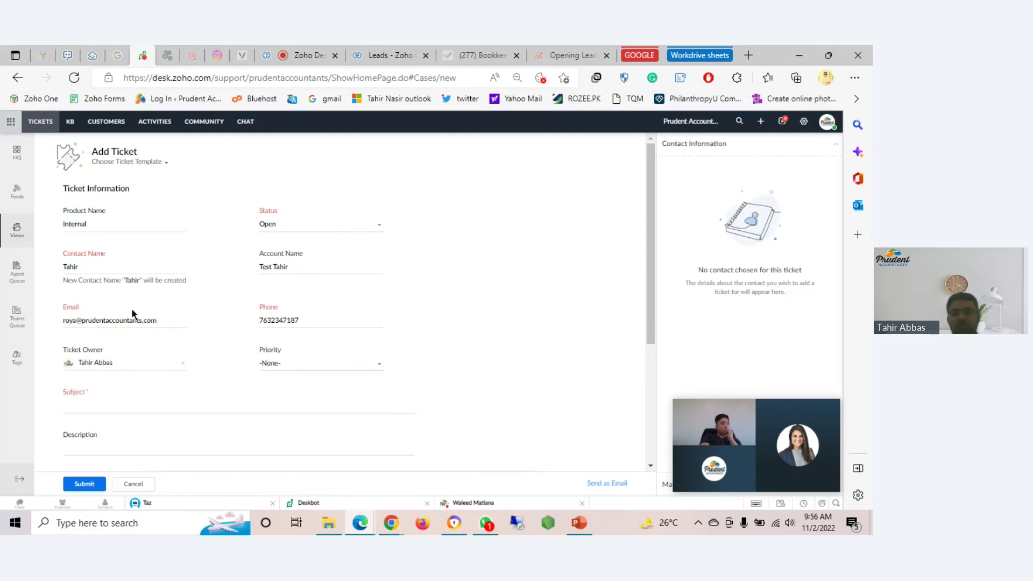
# Change the part before the @ in the ticket's e-mail address and fill the contact details from the matching existing contact
pyautogui.click(70, 321)
pyautogui.doubleClick(70, 321)
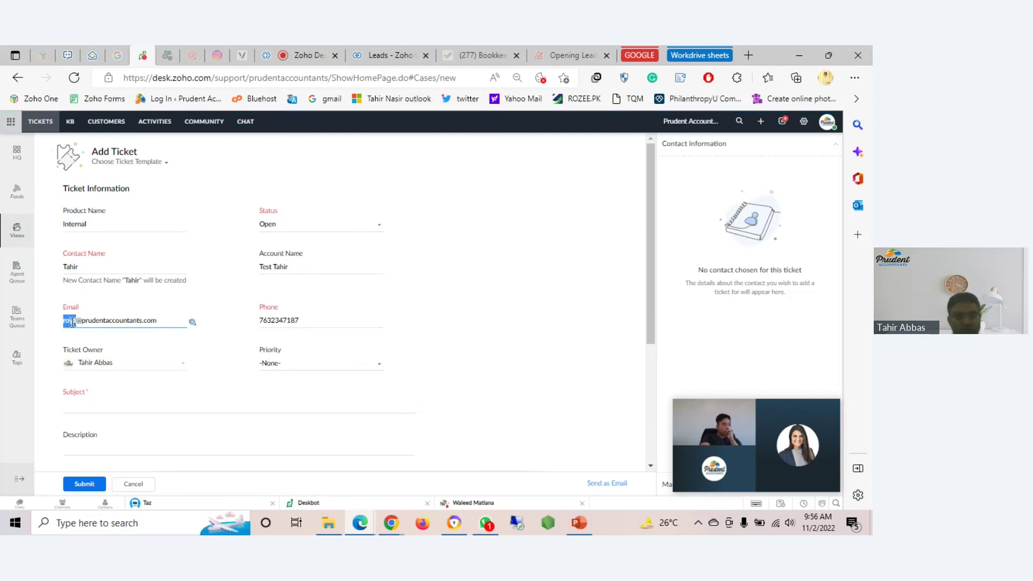
pyautogui.write('Ta')
pyautogui.press('BackSpace')
pyautogui.press('BackSpace')
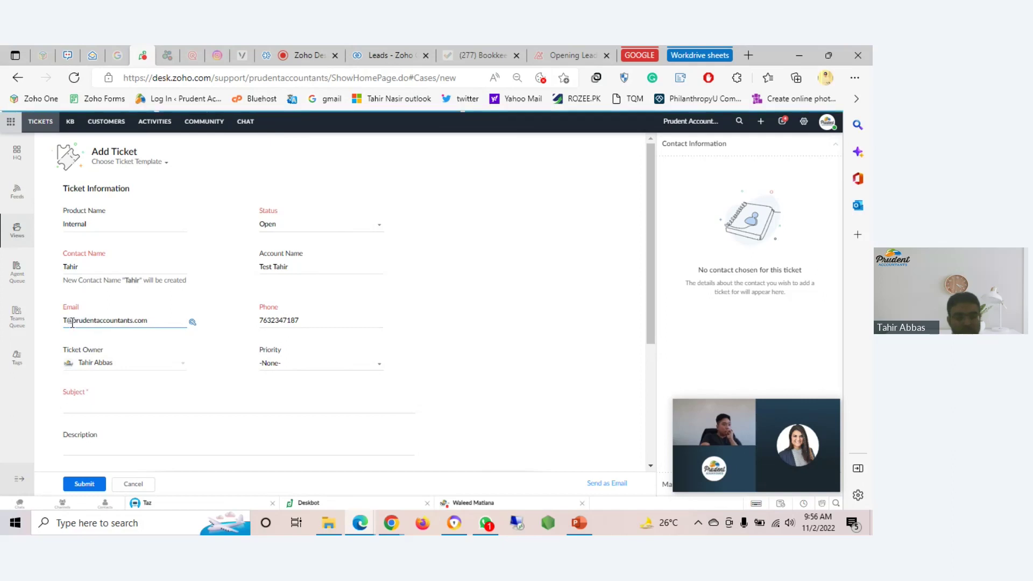
pyautogui.write('tahir')
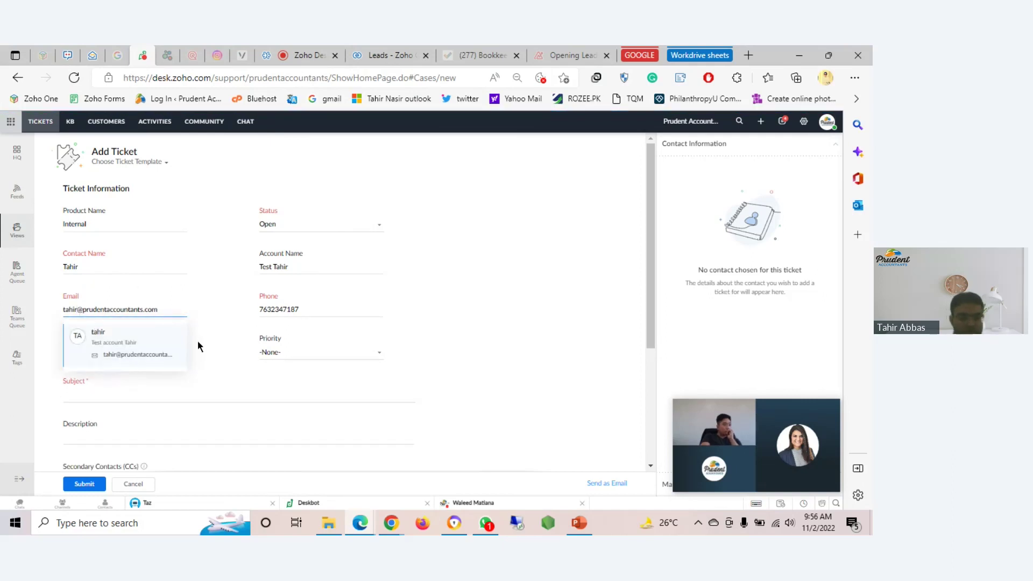
pyautogui.click(171, 343)
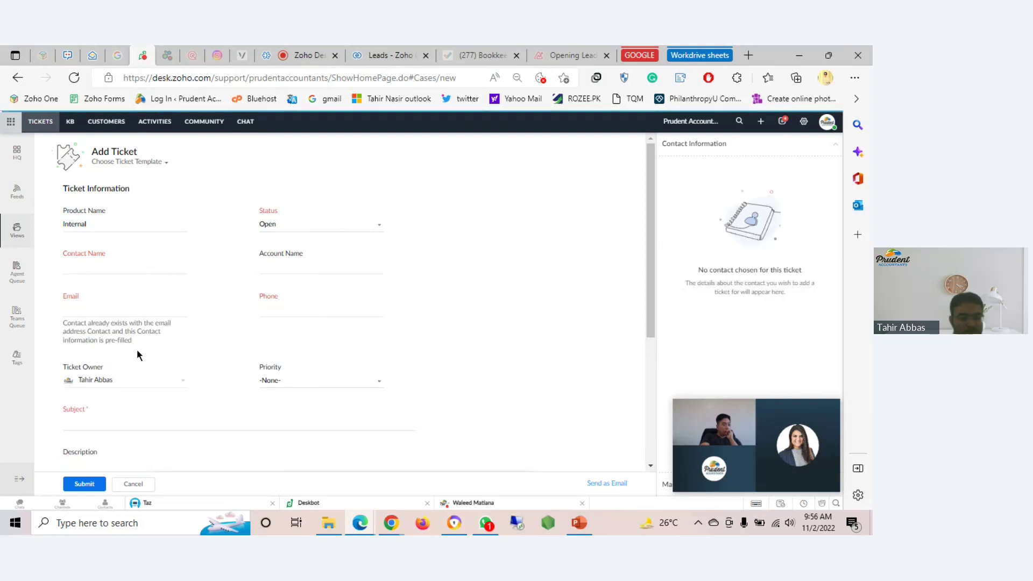
# Search the agents for "roy" and assign the matching agent as the ticket owner
pyautogui.click(154, 383)
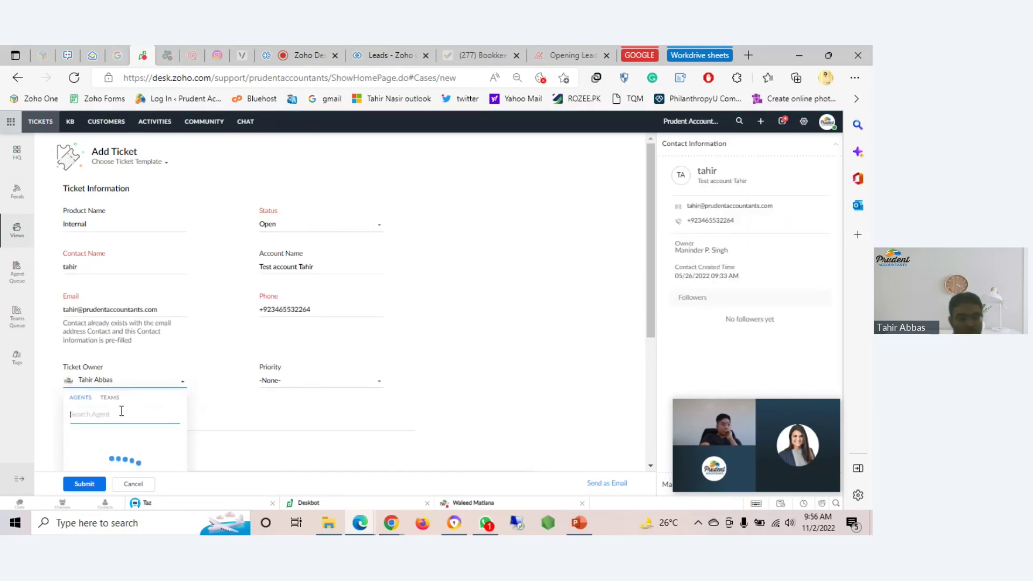
pyautogui.scroll(-2, 240, 383)
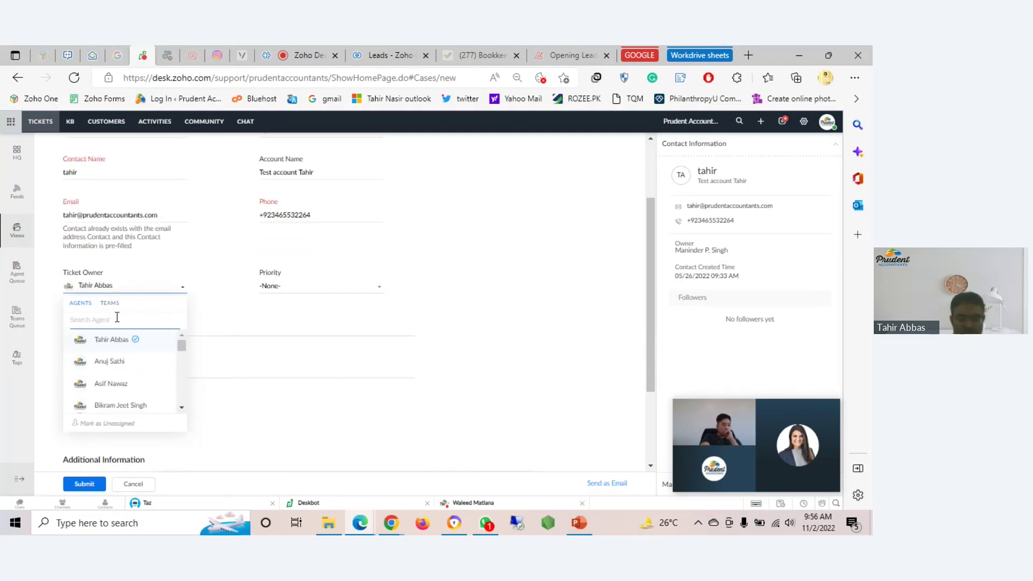
pyautogui.write('roy')
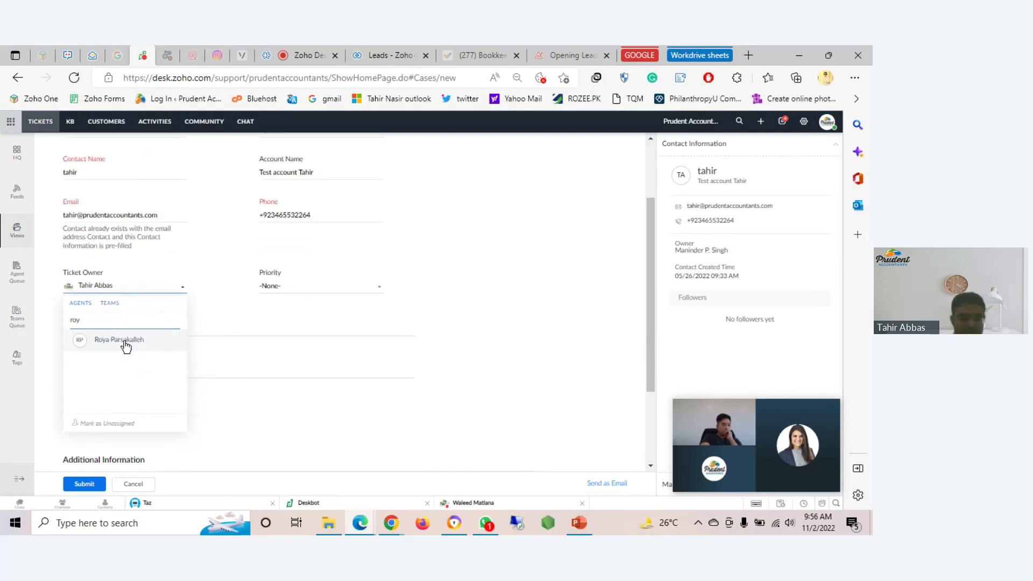
pyautogui.click(119, 340)
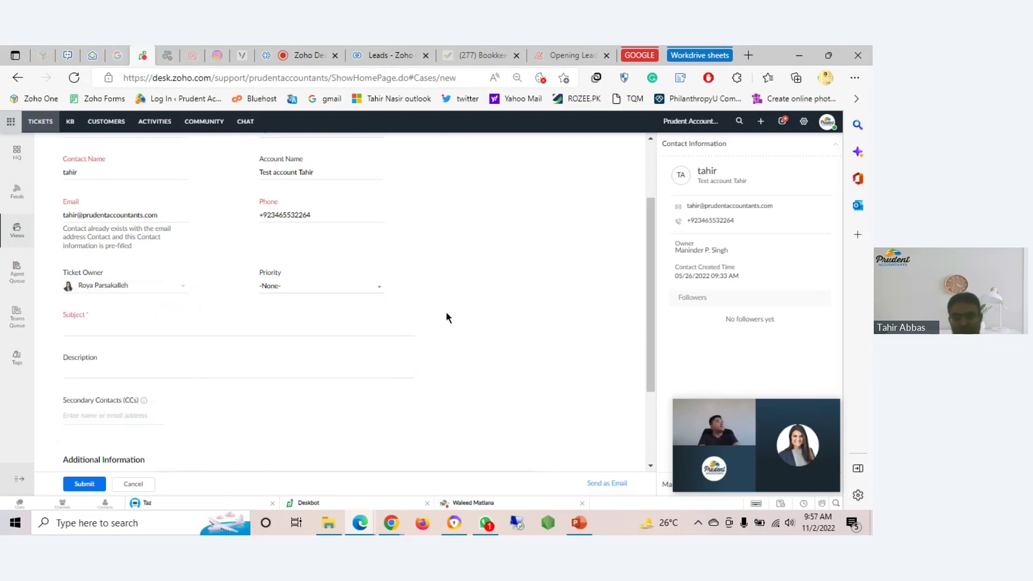
# Enter "To provide ABC" as the ticket's subject and copy the subject text
pyautogui.scroll(1, 520, 289)
pyautogui.scroll(-1, 521, 288)
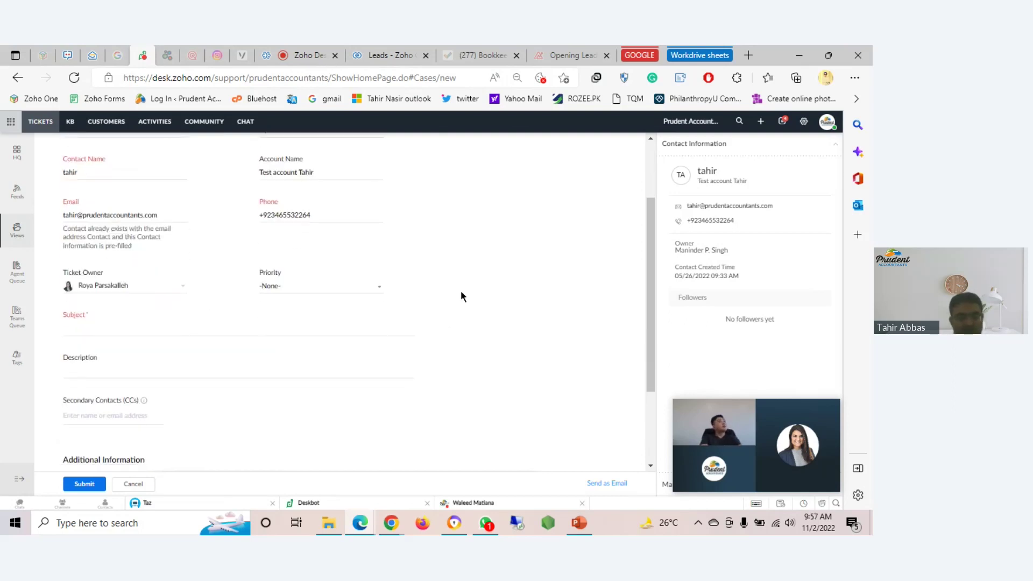
pyautogui.click(146, 328)
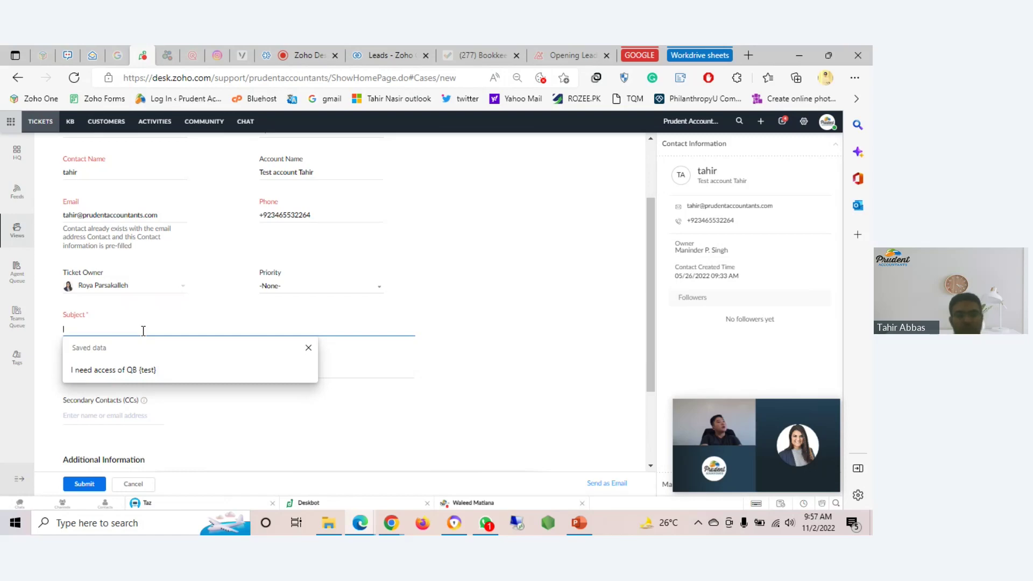
pyautogui.write('T')
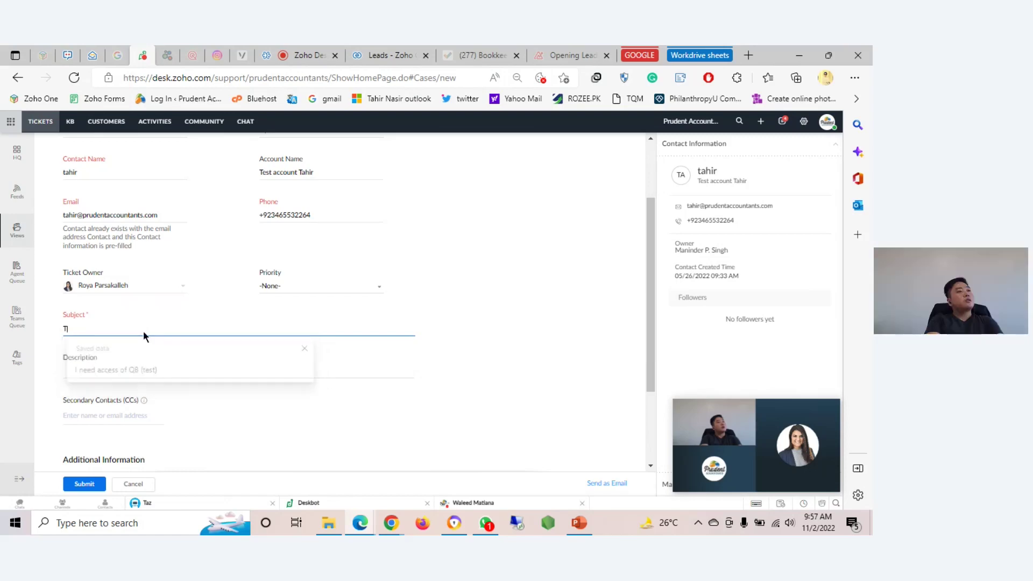
pyautogui.write('o provide')
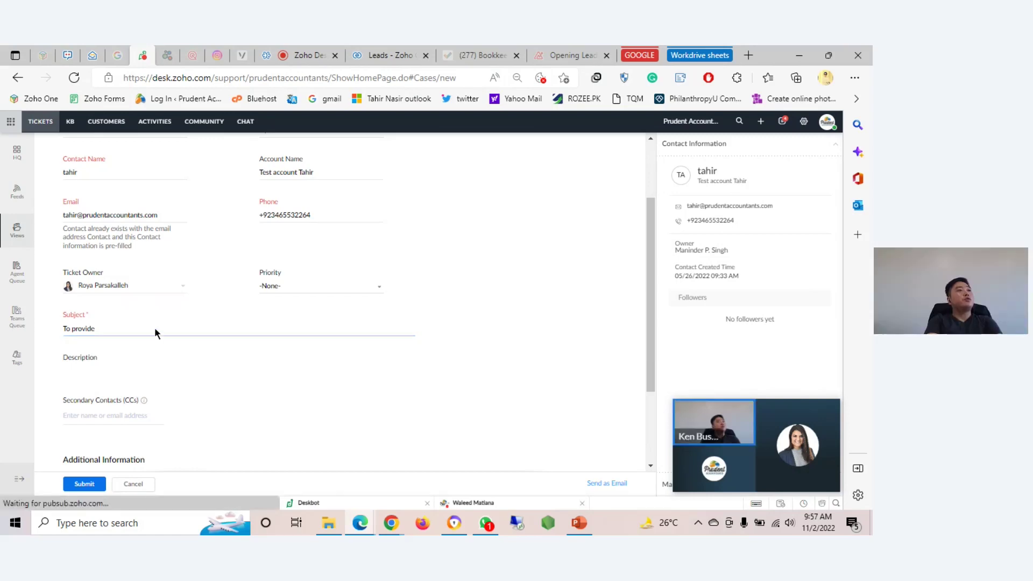
pyautogui.press('Tab')
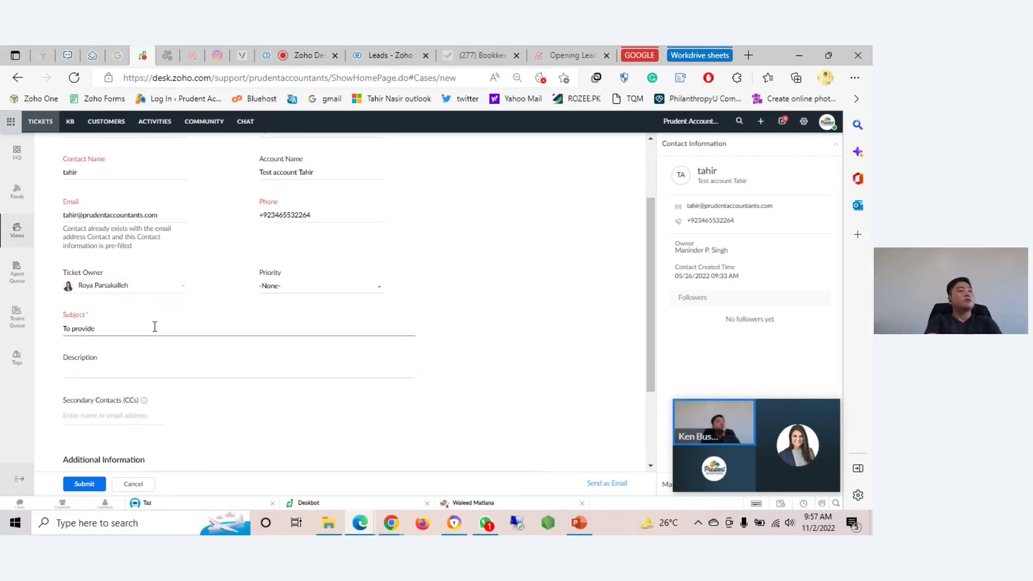
pyautogui.click(154, 326)
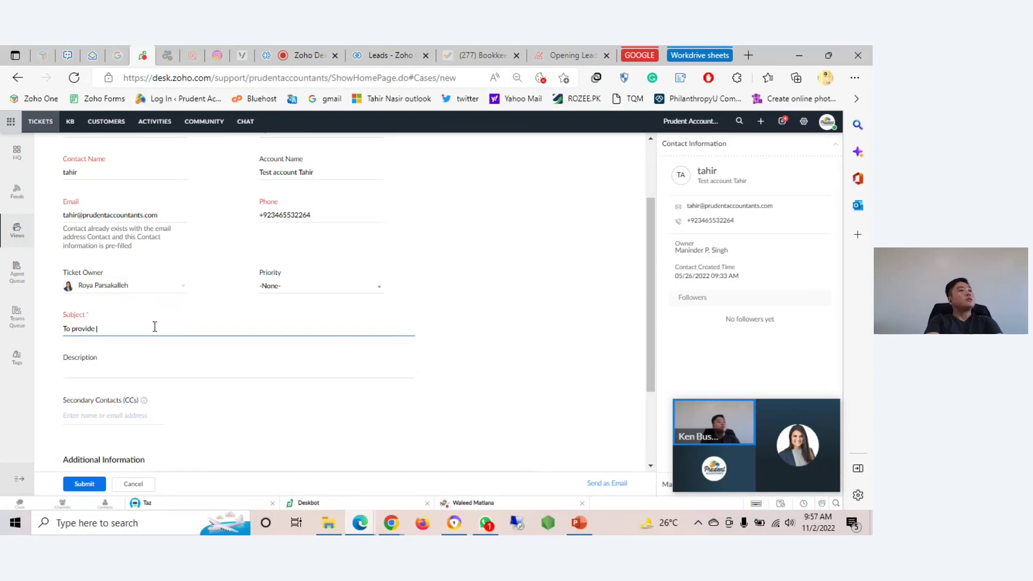
pyautogui.write('ABC')
pyautogui.hotkey('ctrl', 'shift', 'Left')
pyautogui.hotkey('ctrl', 'shift', 'Left')
pyautogui.hotkey('ctrl', 'shift', 'Left')
pyautogui.hotkey('ctrl', 'c')
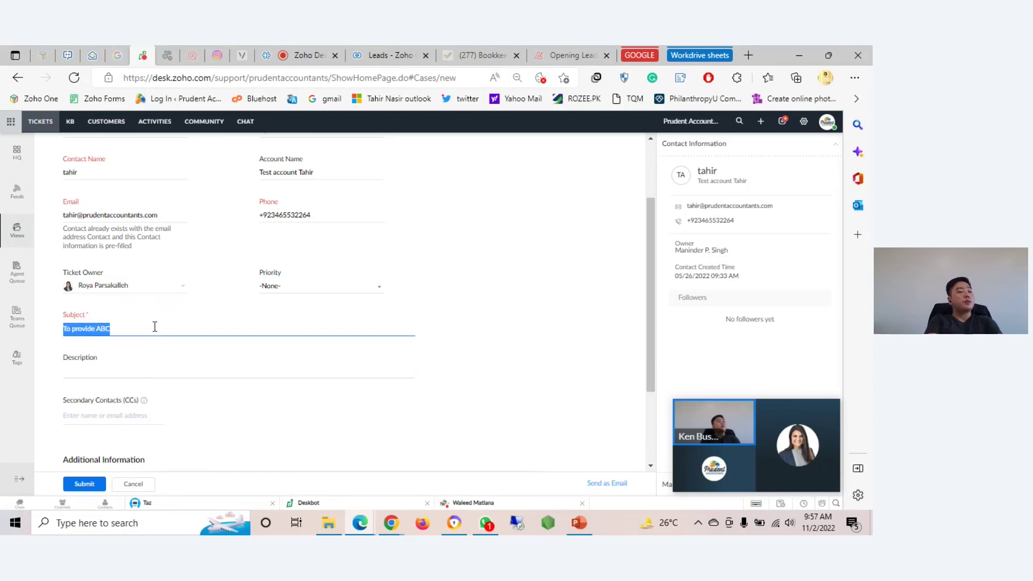
# Paste the copied subject text "To provide ABC" into the ticket's description
pyautogui.click(148, 374)
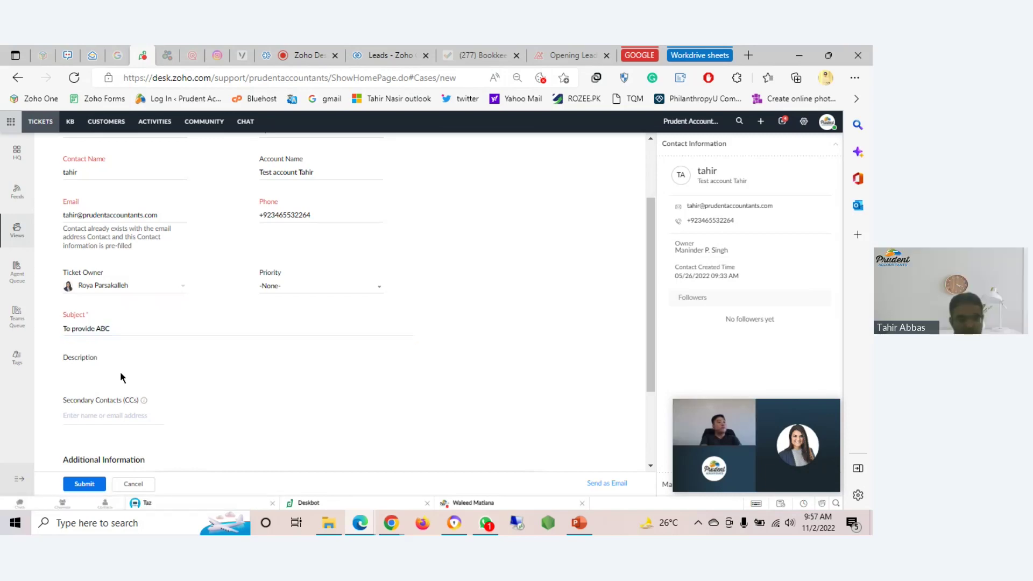
pyautogui.hotkey('ctrl', 'v')
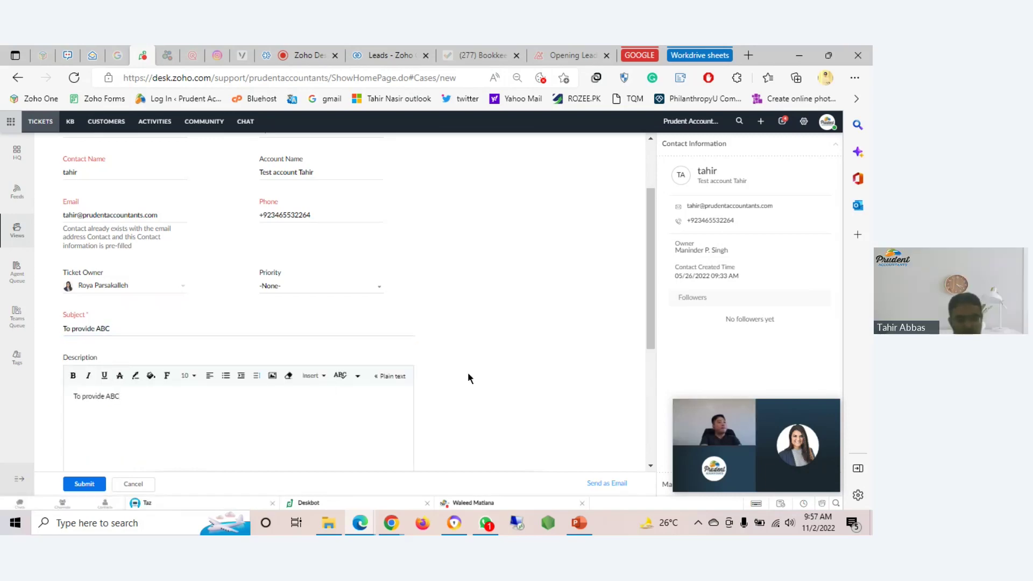
# Set the ticket's due date to 11/04/2022 12:00 PM and submit the ticket
pyautogui.scroll(-2, 468, 375)
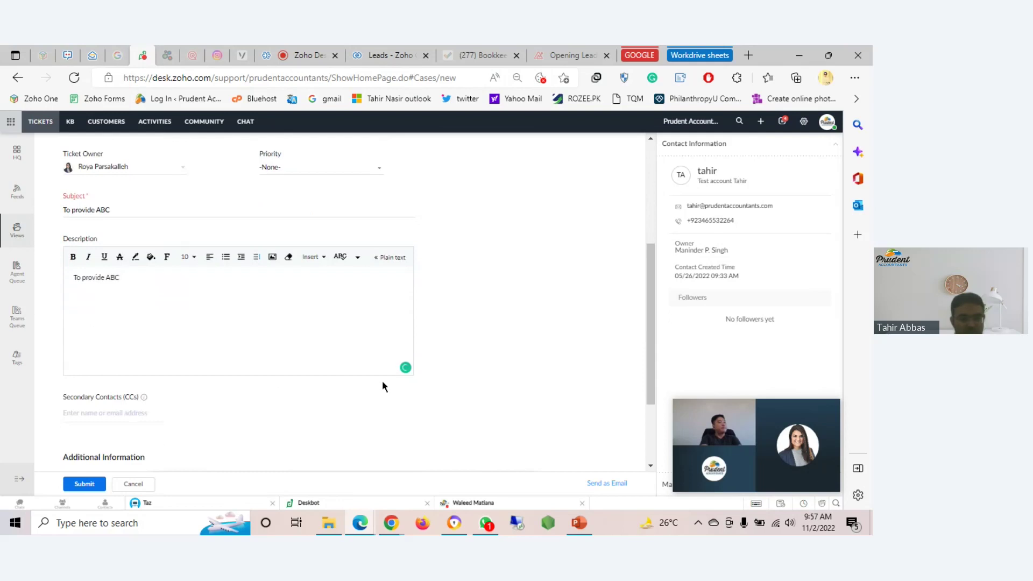
pyautogui.scroll(-1, 382, 380)
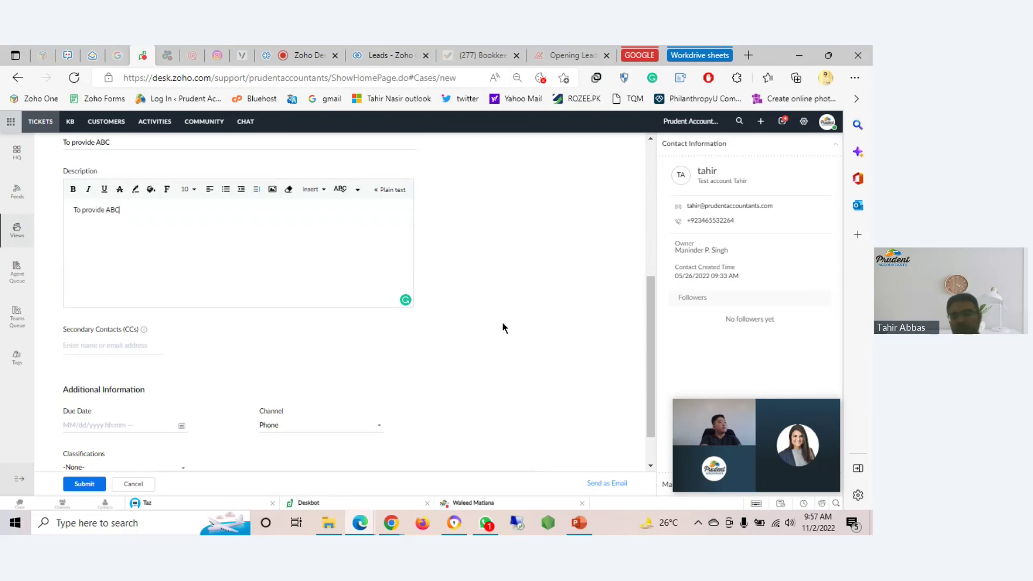
pyautogui.scroll(-1, 503, 327)
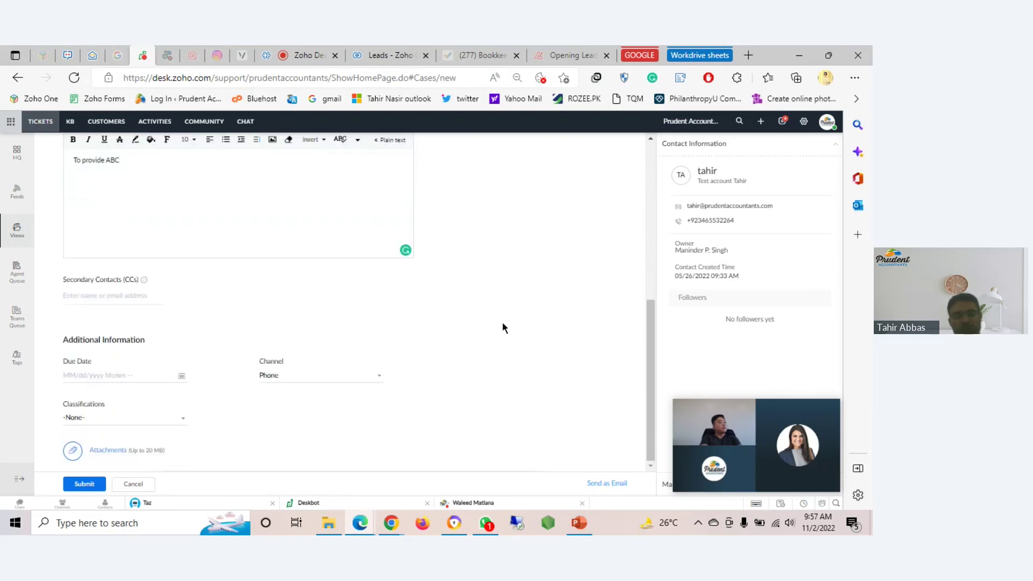
pyautogui.click(111, 376)
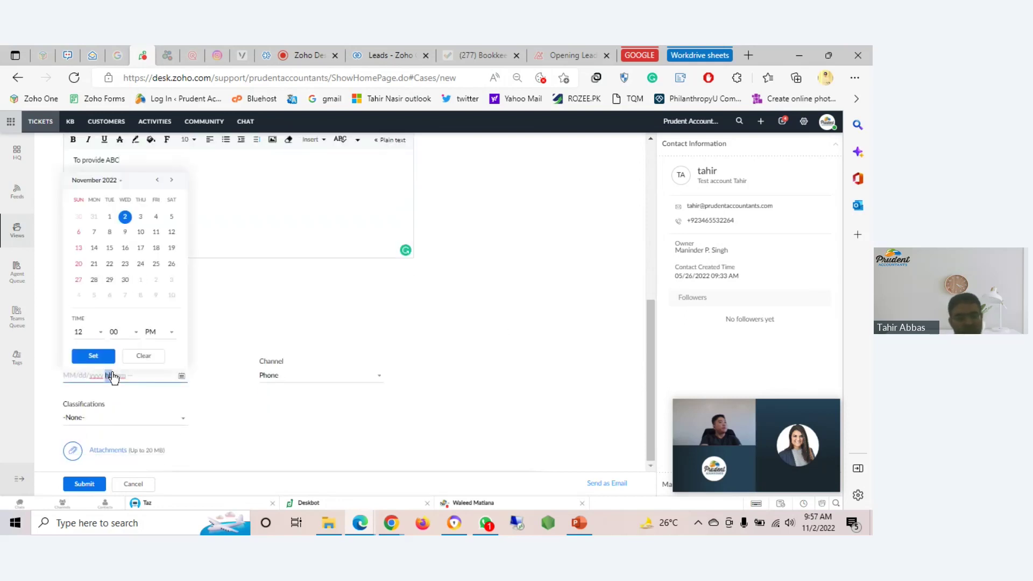
pyautogui.click(156, 217)
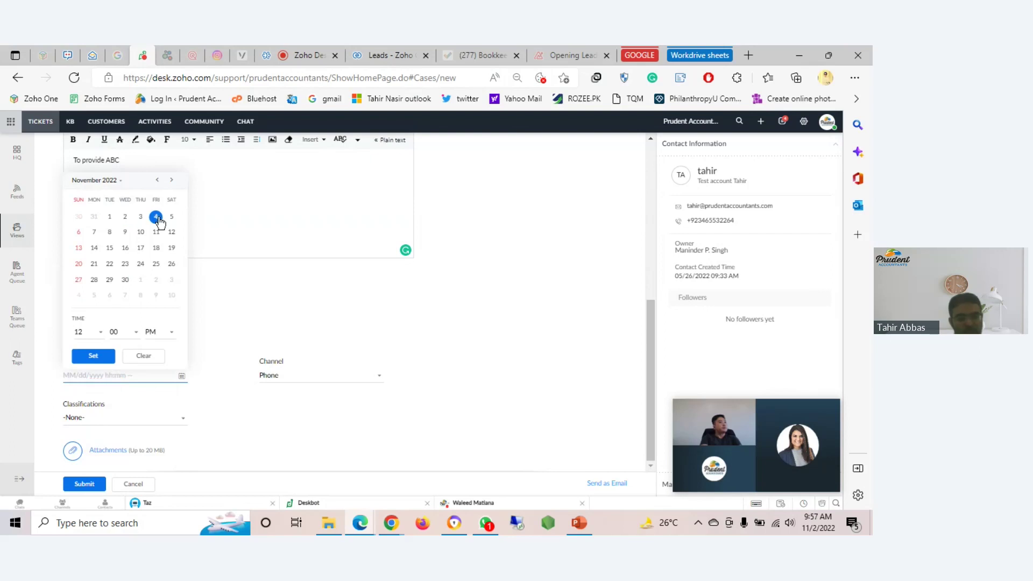
pyautogui.click(93, 355)
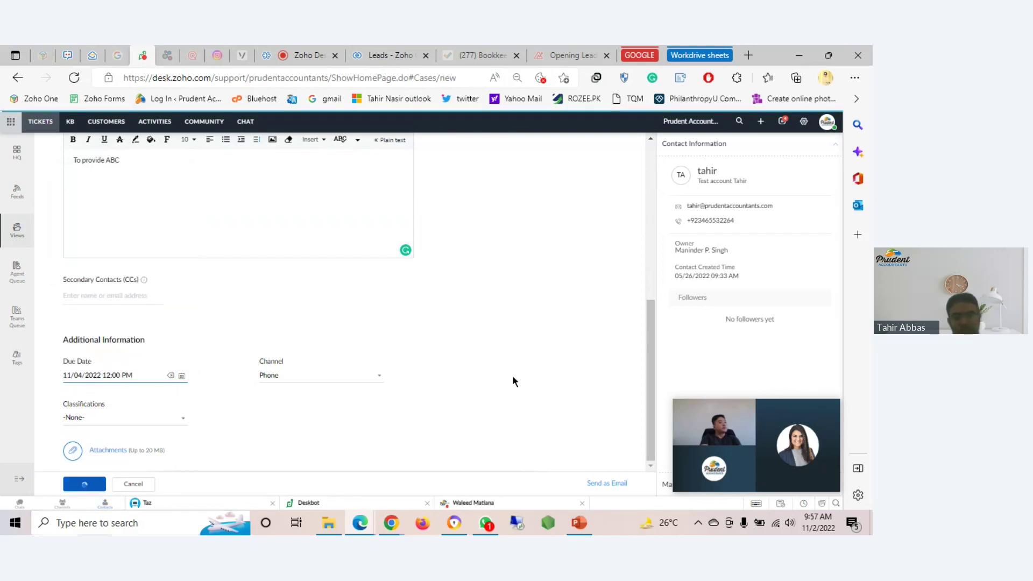
pyautogui.click(525, 364)
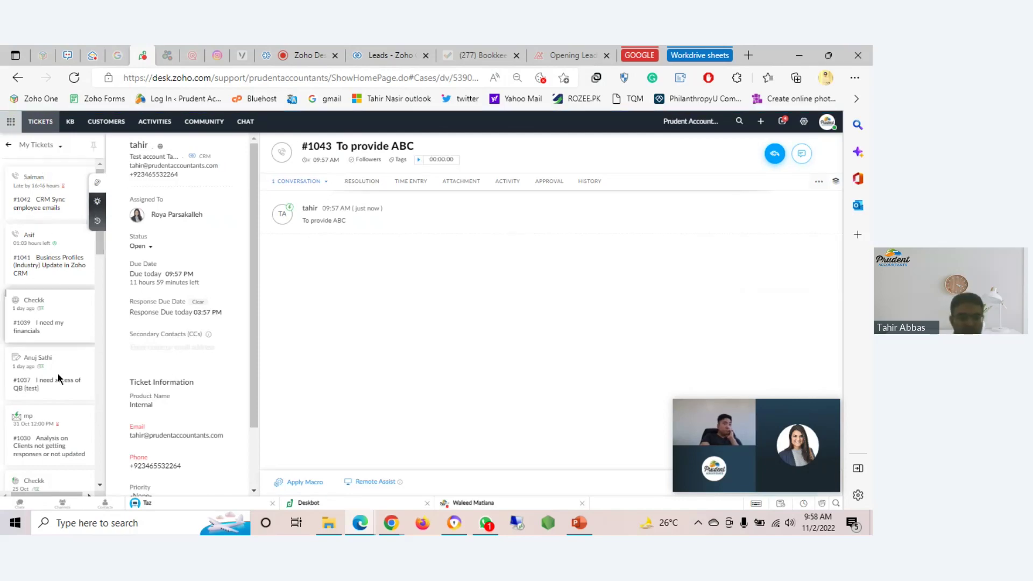
# Look through the available ticket views and examine the properties of the new "To provide ABC" ticket
pyautogui.click(62, 152)
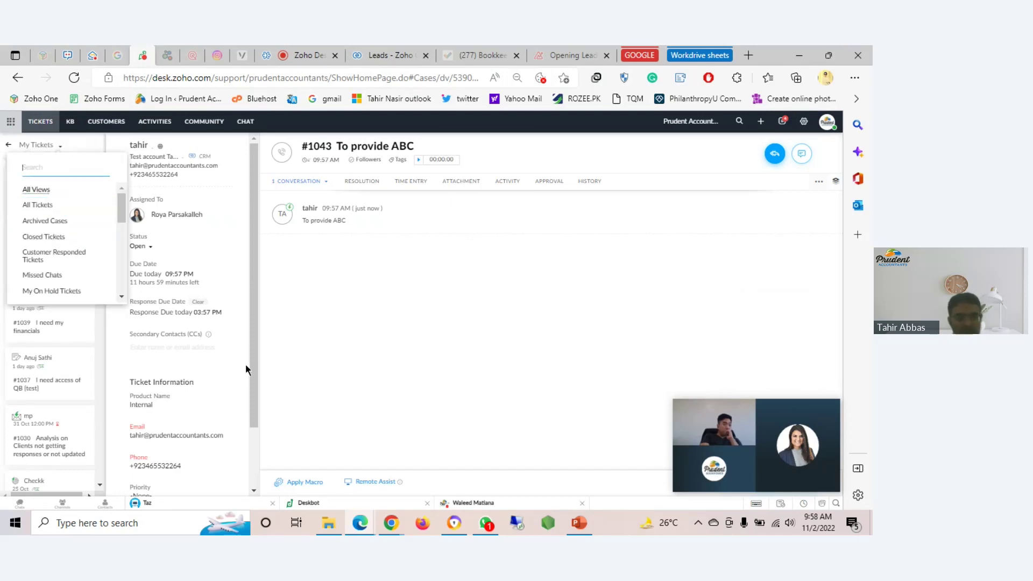
pyautogui.click(294, 348)
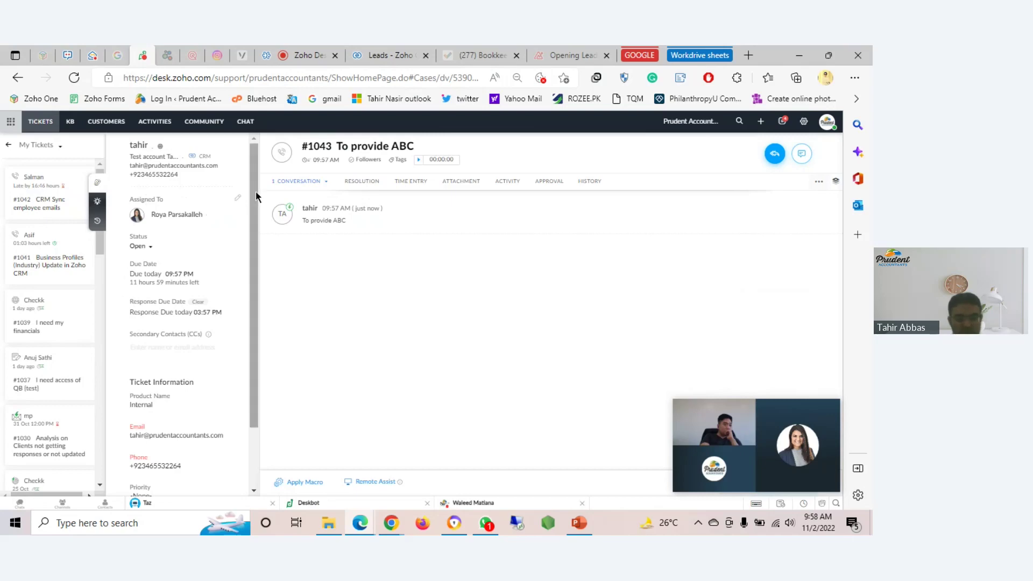
pyautogui.moveTo(256, 198); pyautogui.dragTo(258, 259)
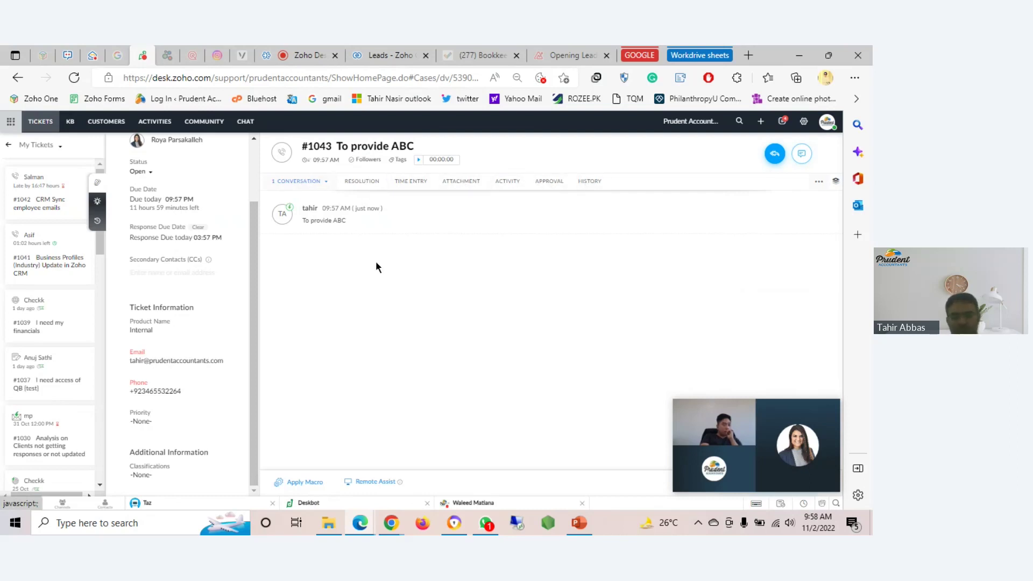
pyautogui.moveTo(748, 419)
pyautogui.moveTo(747, 414); pyautogui.dragTo(734, 356)
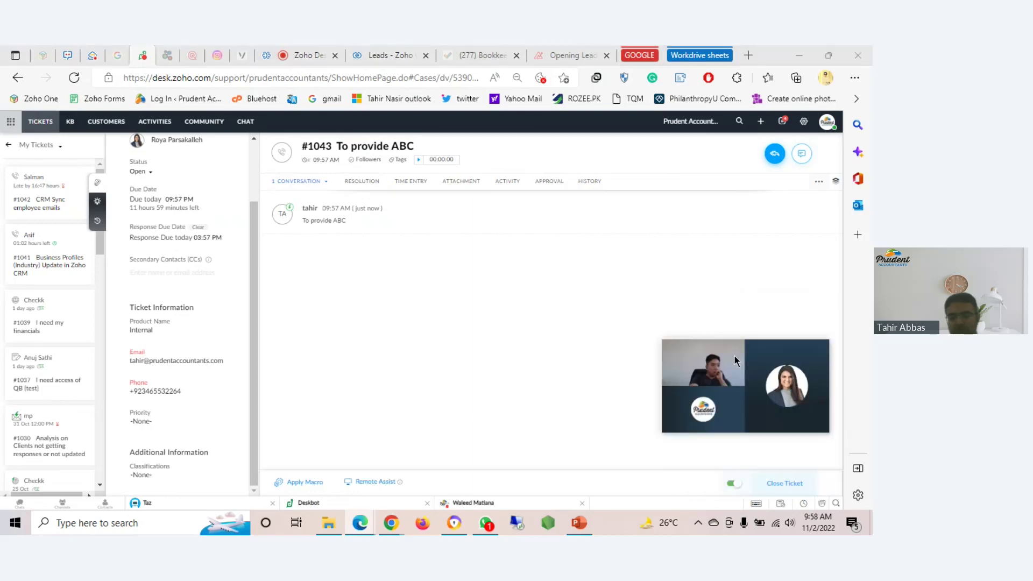
# Draft a comment on the ticket reading "This is the public comment" and make it public
pyautogui.click(805, 161)
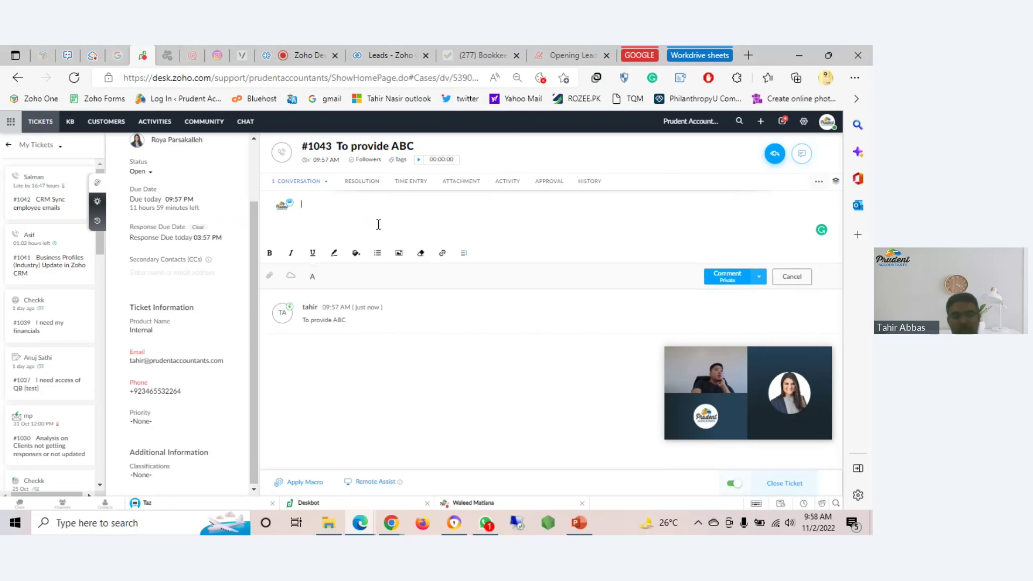
pyautogui.write('tHe')
pyautogui.press('BackSpace')
pyautogui.write('is is the pu')
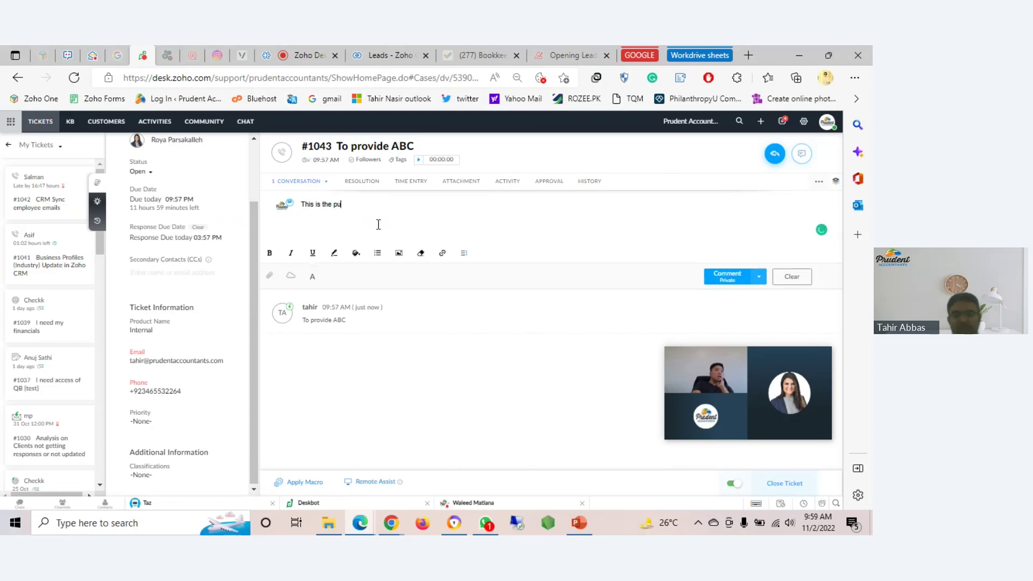
pyautogui.write('blic comment')
pyautogui.click(760, 278)
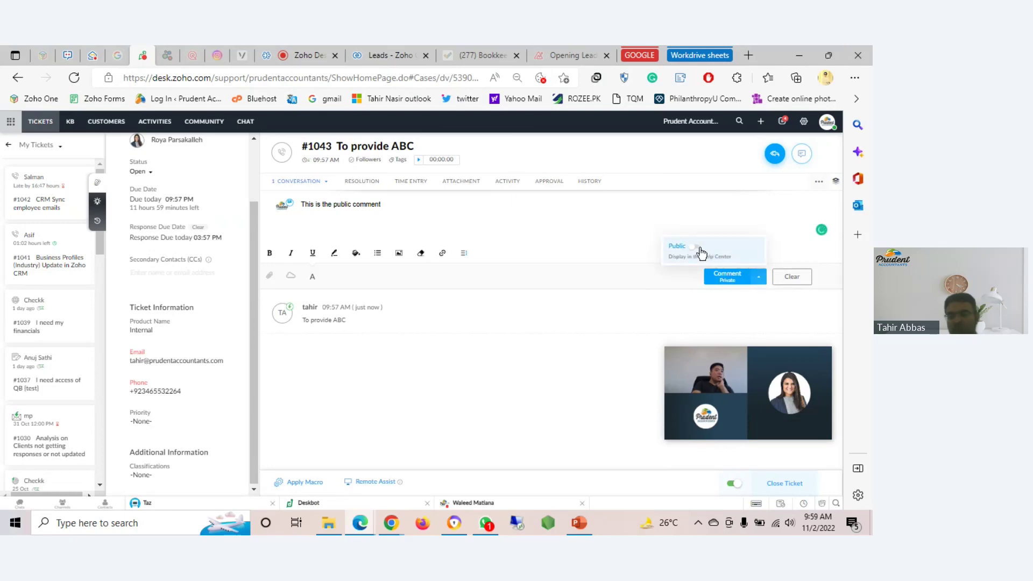
pyautogui.click(699, 248)
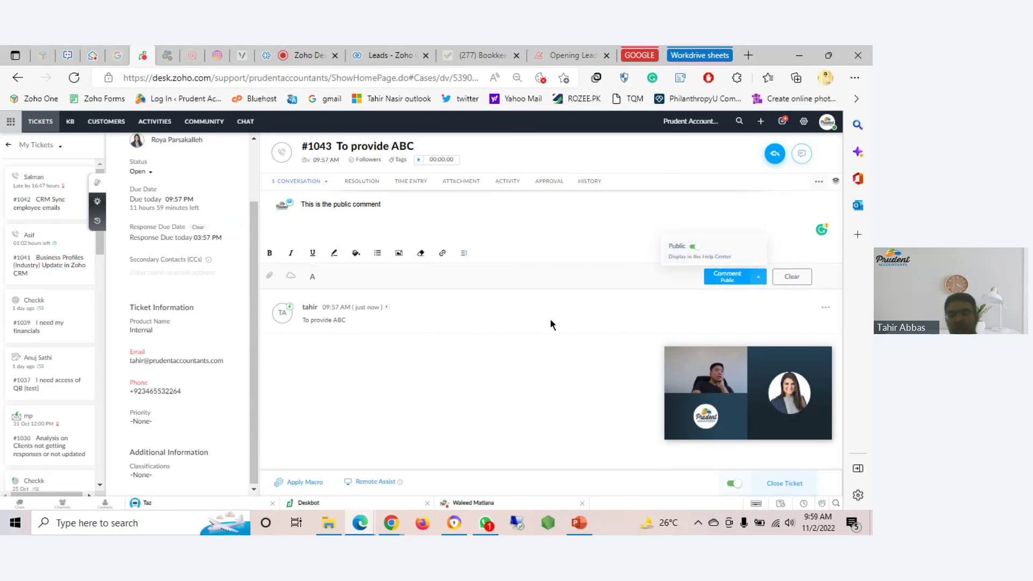
# Check the ticket list in the client portal's My Area in Chrome and return to the ticket in Edge
pyautogui.moveTo(391, 522)
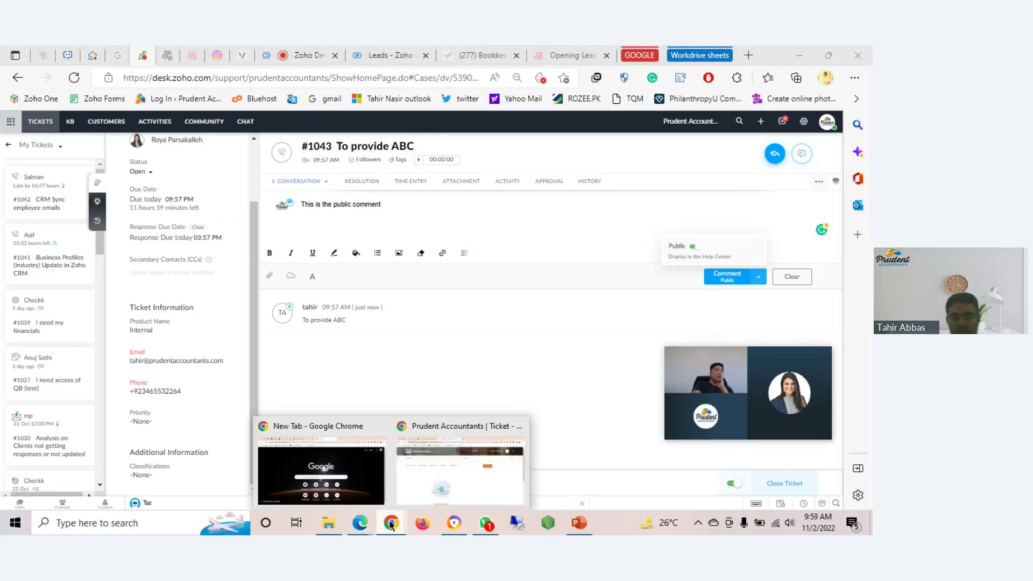
pyautogui.click(443, 478)
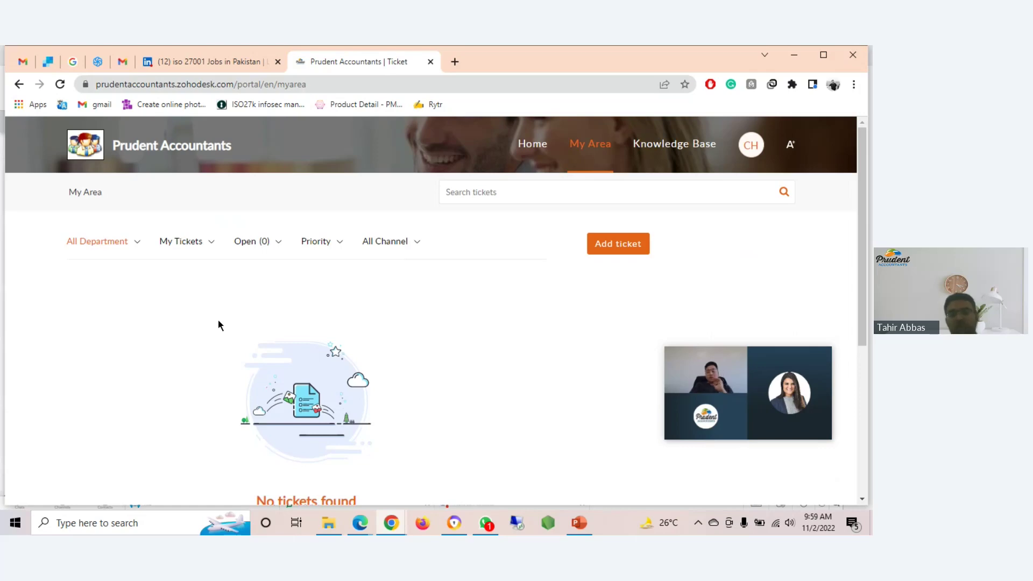
pyautogui.moveTo(360, 521)
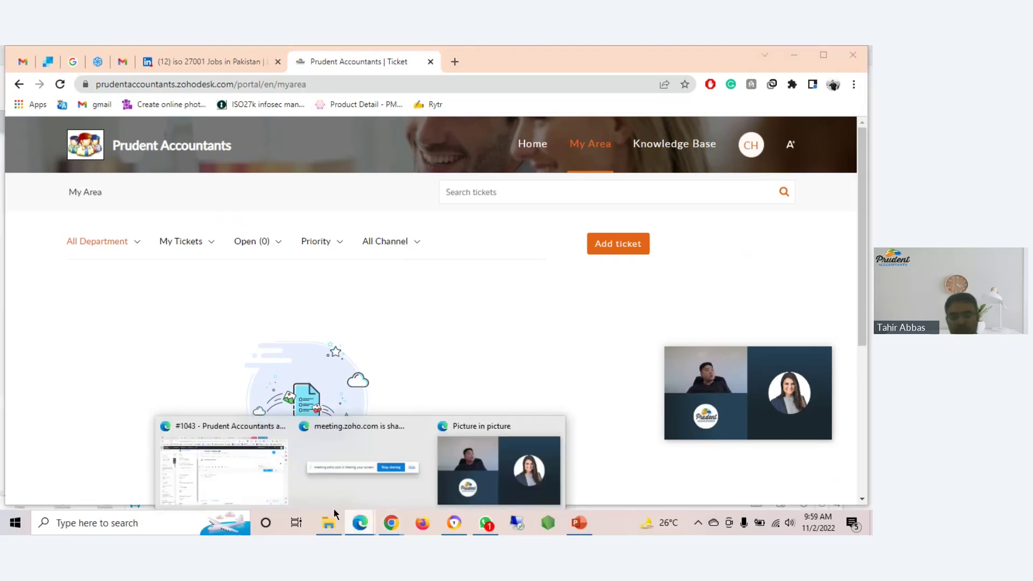
pyautogui.click(226, 462)
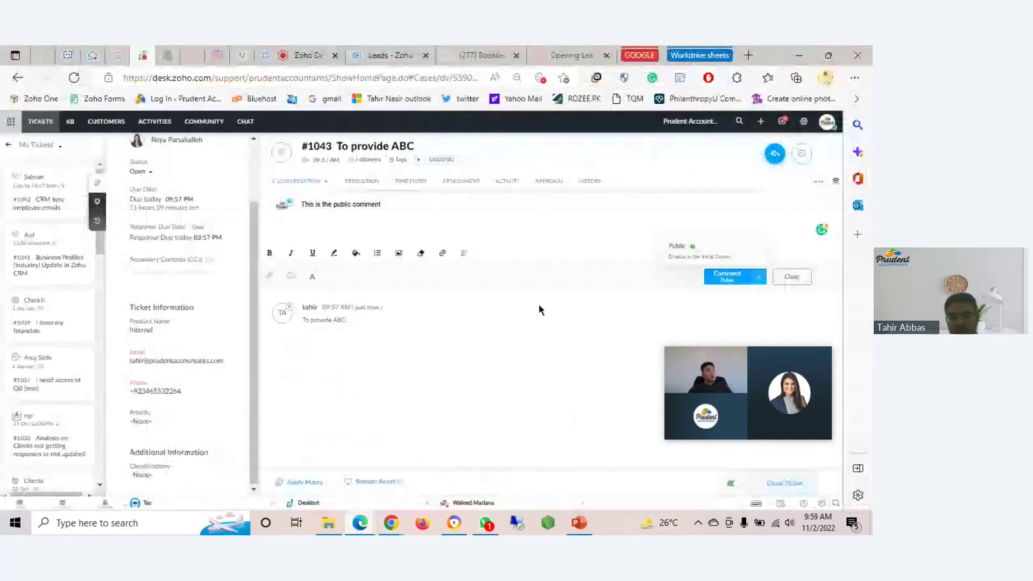
# Make the draft comment private and reword it as "This is the private comment"
pyautogui.click(693, 247)
pyautogui.doubleClick(342, 204)
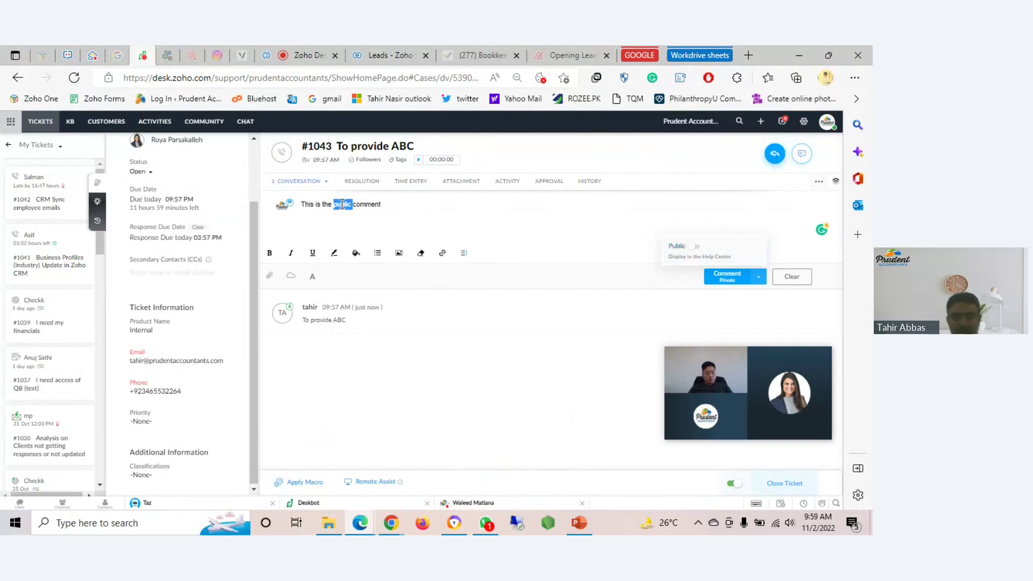
pyautogui.write('private')
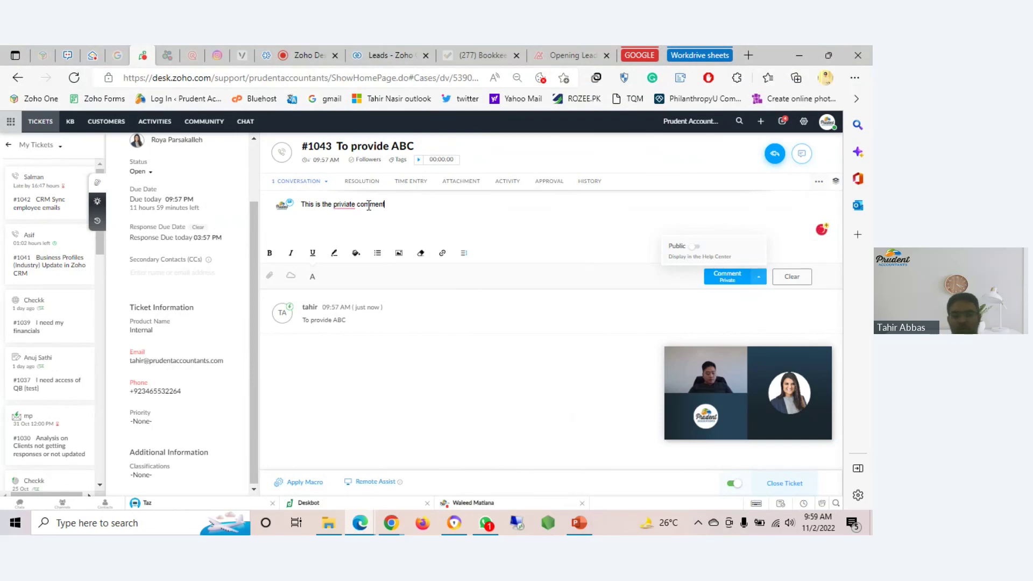
pyautogui.moveTo(347, 203)
pyautogui.click(351, 222)
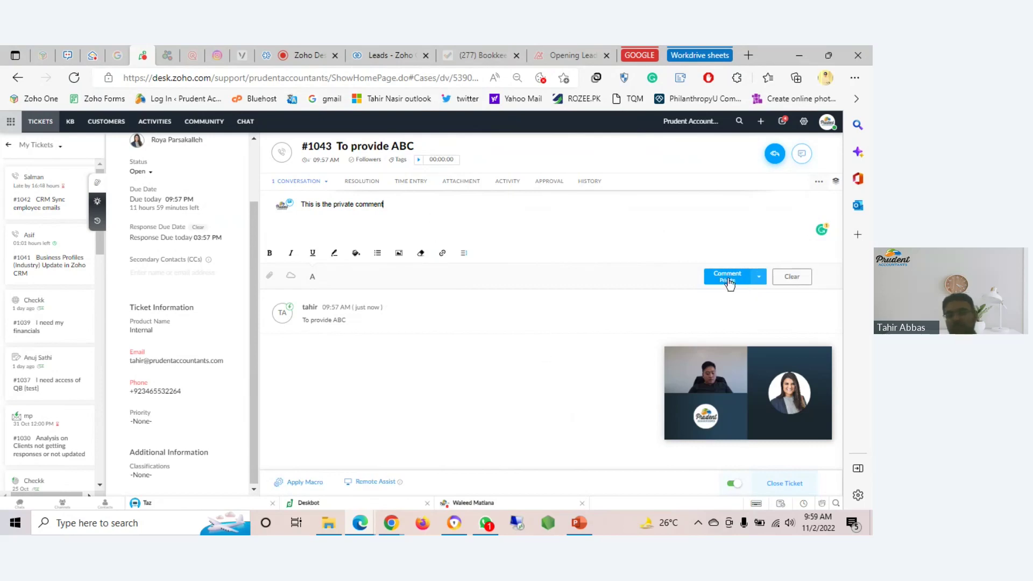
# Discard the draft comment and view the ticket's reply and forward options
pyautogui.click(791, 276)
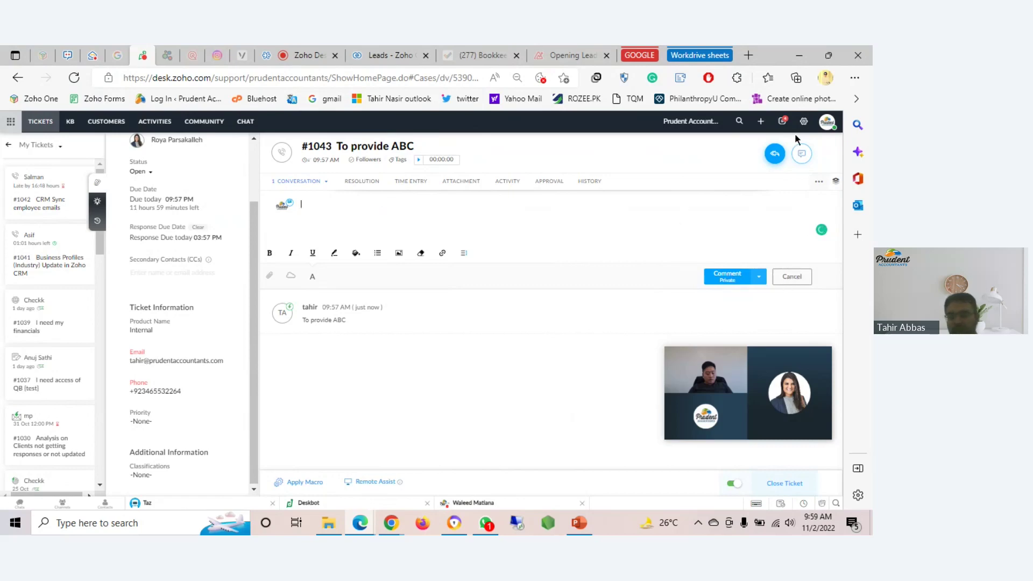
pyautogui.moveTo(777, 159)
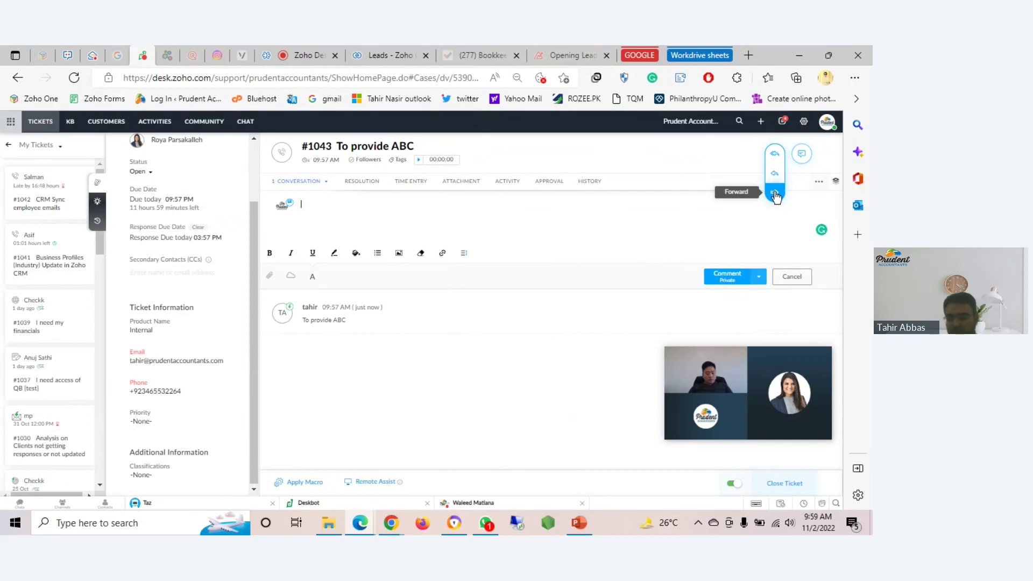
pyautogui.click(792, 277)
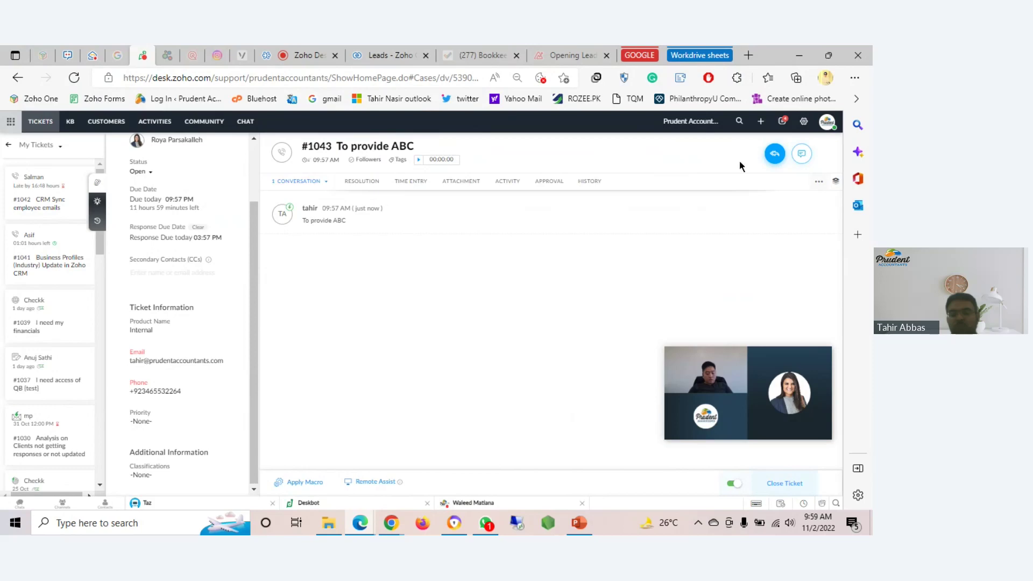
pyautogui.moveTo(778, 158)
# Draft the resolution "you can reach to abc..." for the ticket and clear it without saving
pyautogui.click(355, 183)
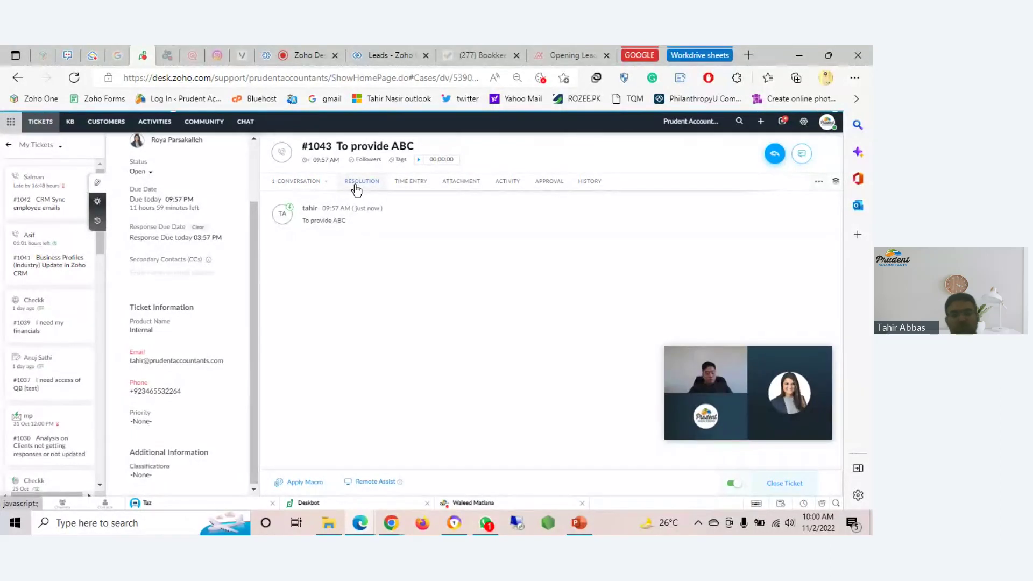
pyautogui.click(355, 184)
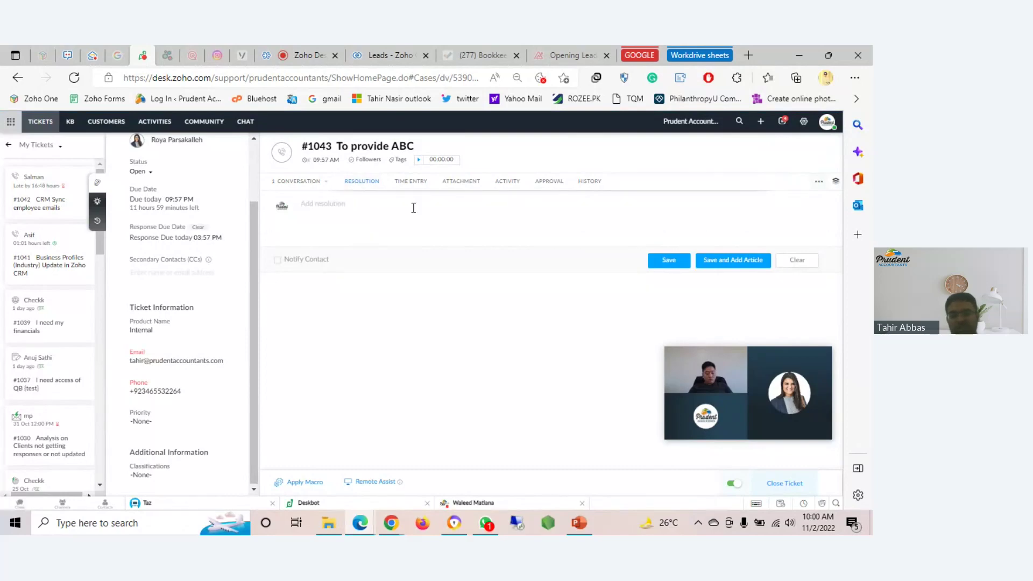
pyautogui.click(463, 220)
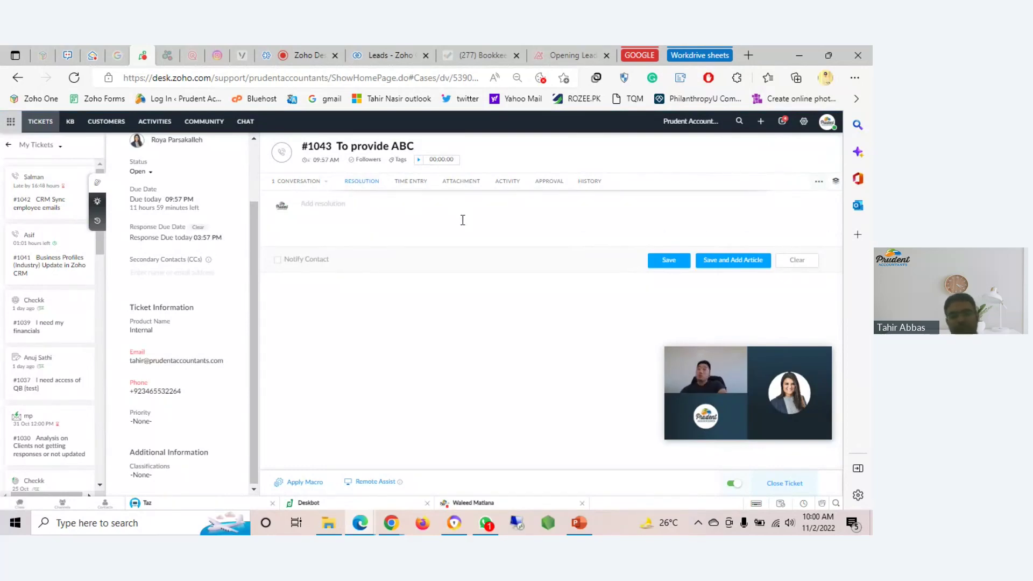
pyautogui.write('you can ')
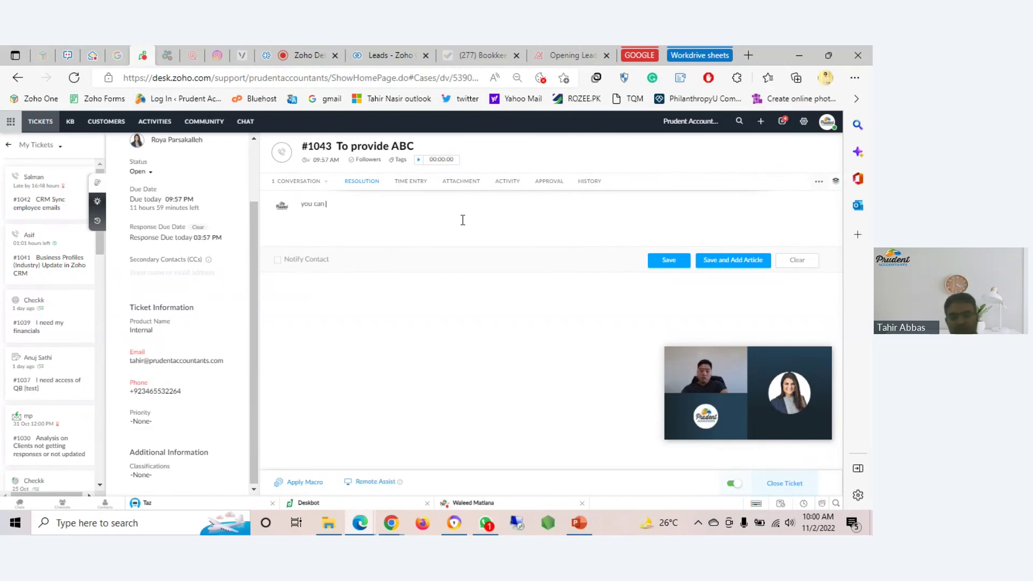
pyautogui.write('reach to abc. ')
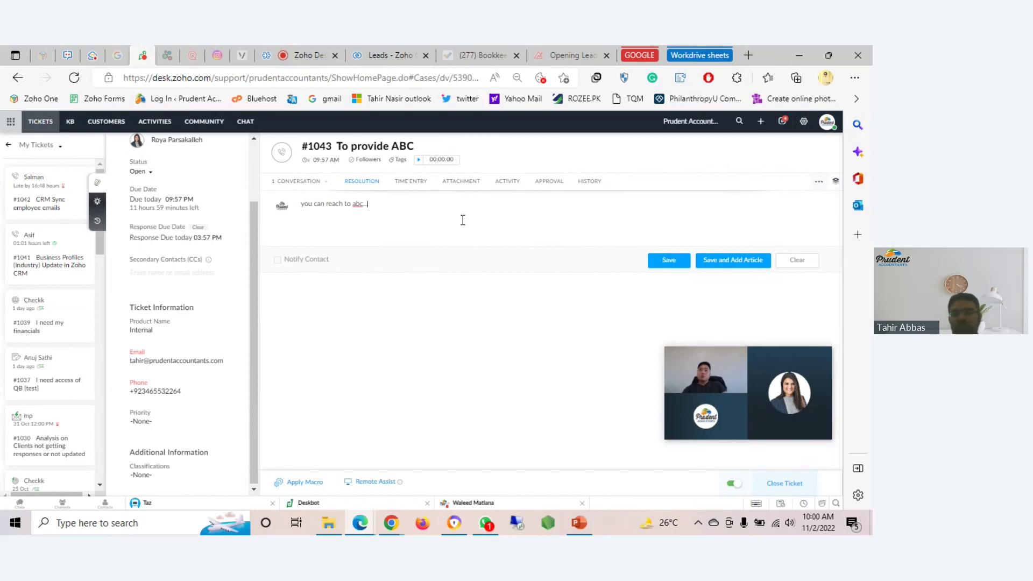
pyautogui.write('..')
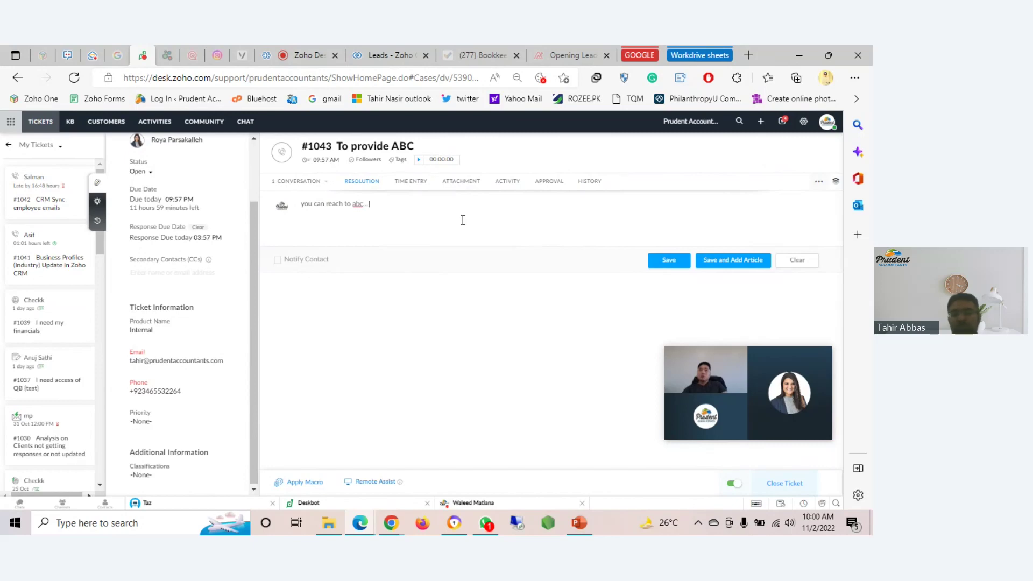
pyautogui.click(814, 262)
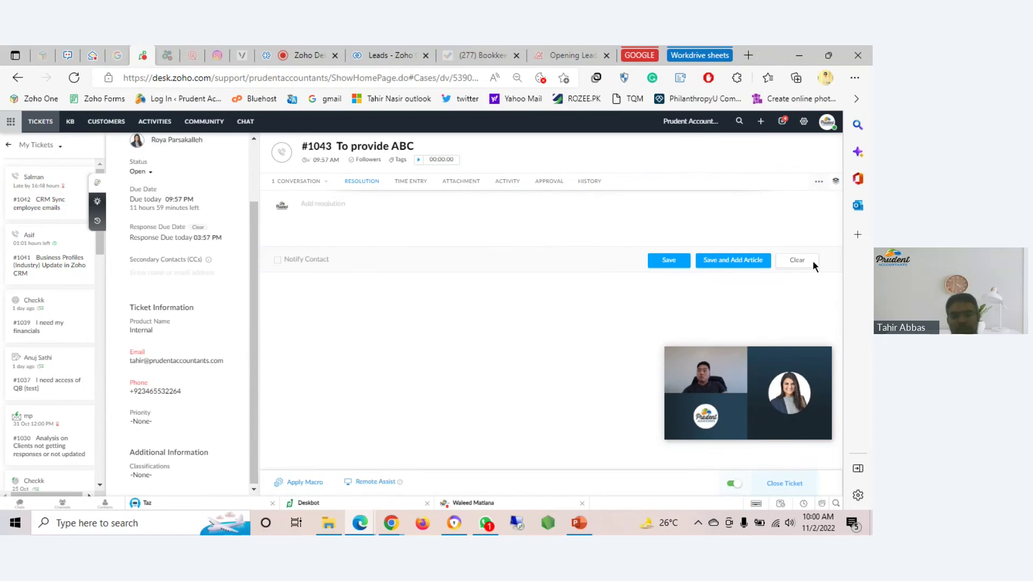
# View the ticket's time entries, review the fields of the new time entry form, and cancel it
pyautogui.click(412, 181)
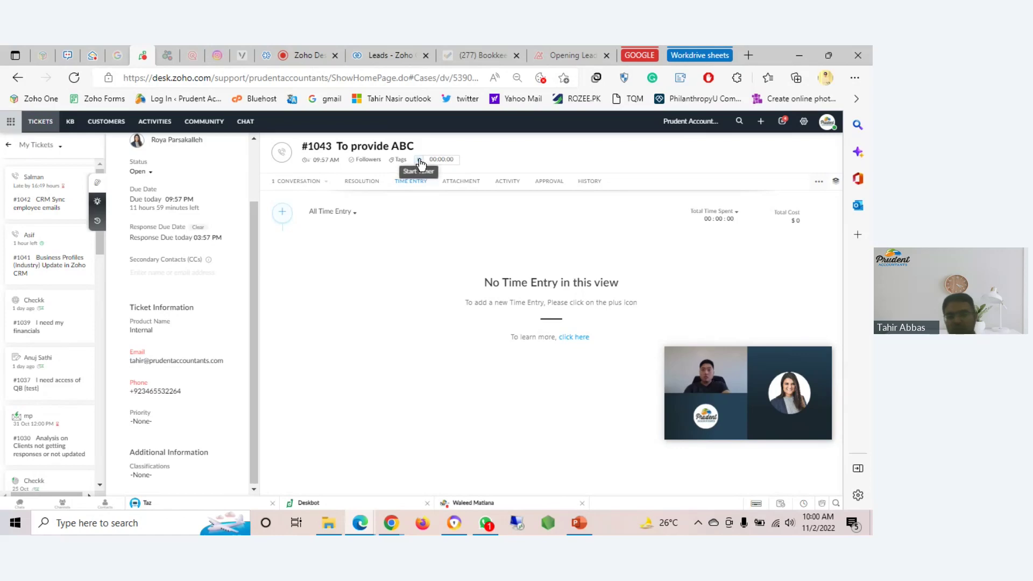
pyautogui.click(284, 220)
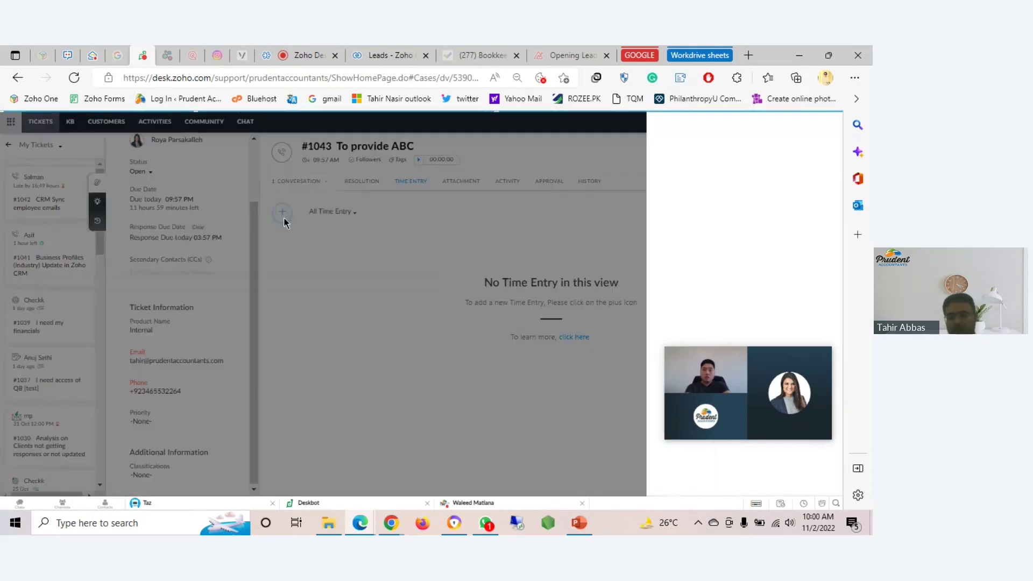
pyautogui.moveTo(714, 359); pyautogui.dragTo(472, 392)
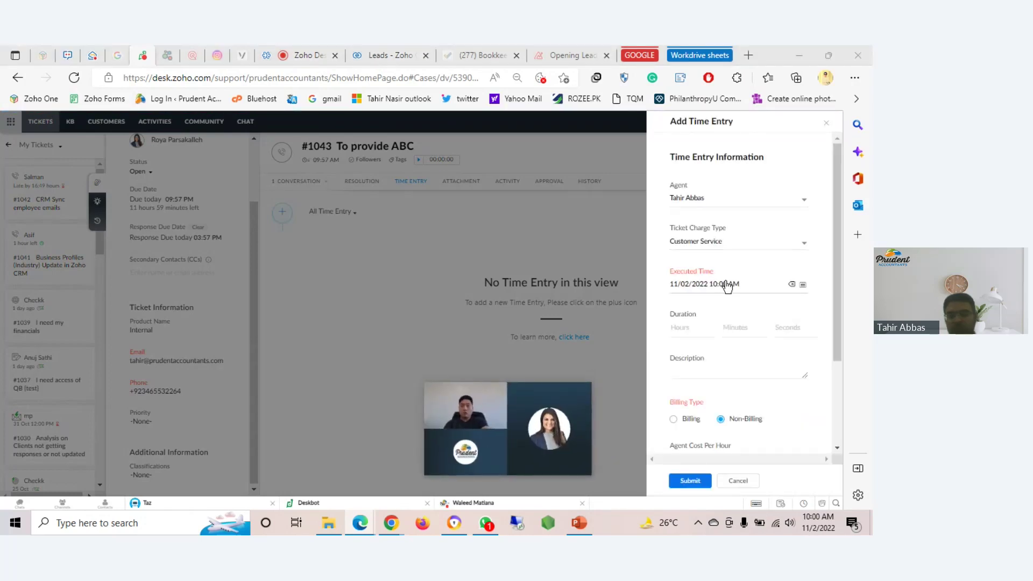
pyautogui.click(688, 328)
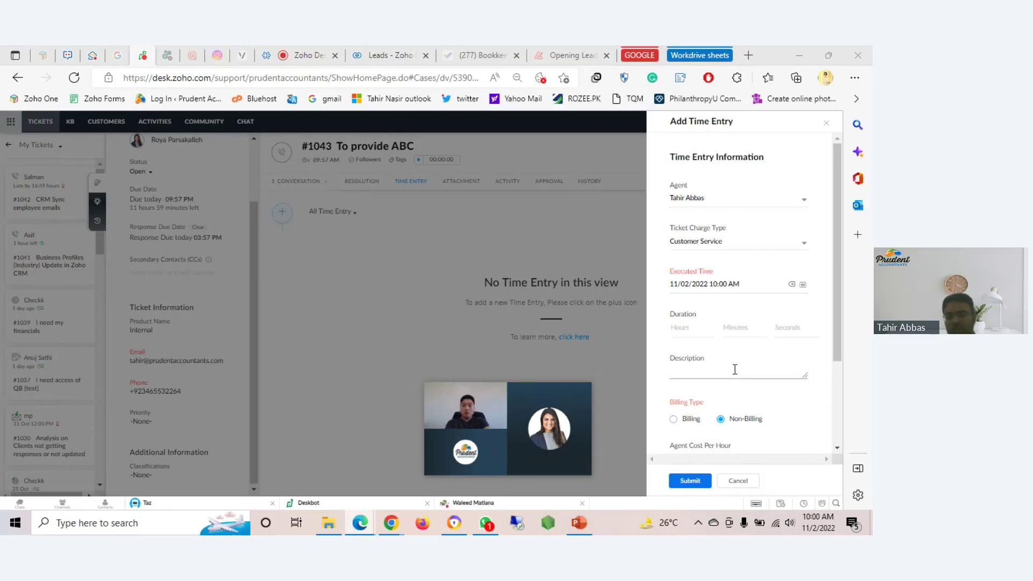
pyautogui.scroll(-2, 735, 371)
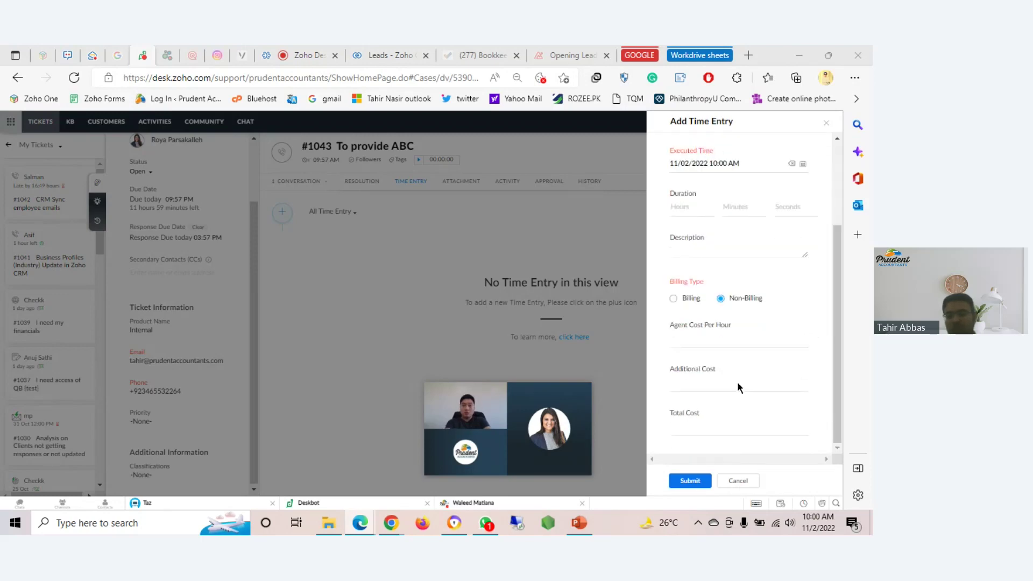
pyautogui.click(737, 481)
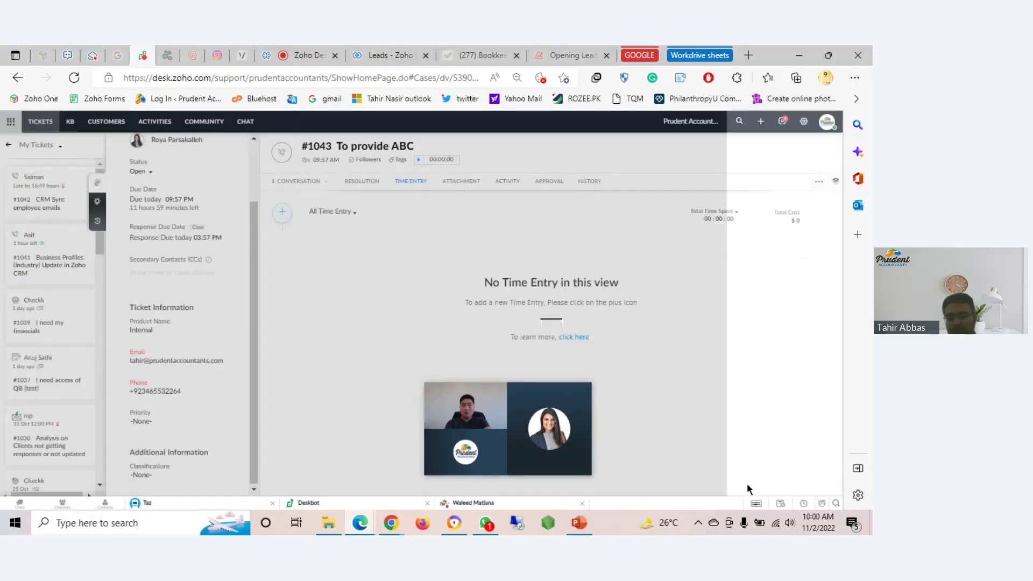
# Attach the file "Weavers Guild of MN - Engagement Letter" from the Downloads folder to the ticket
pyautogui.click(463, 186)
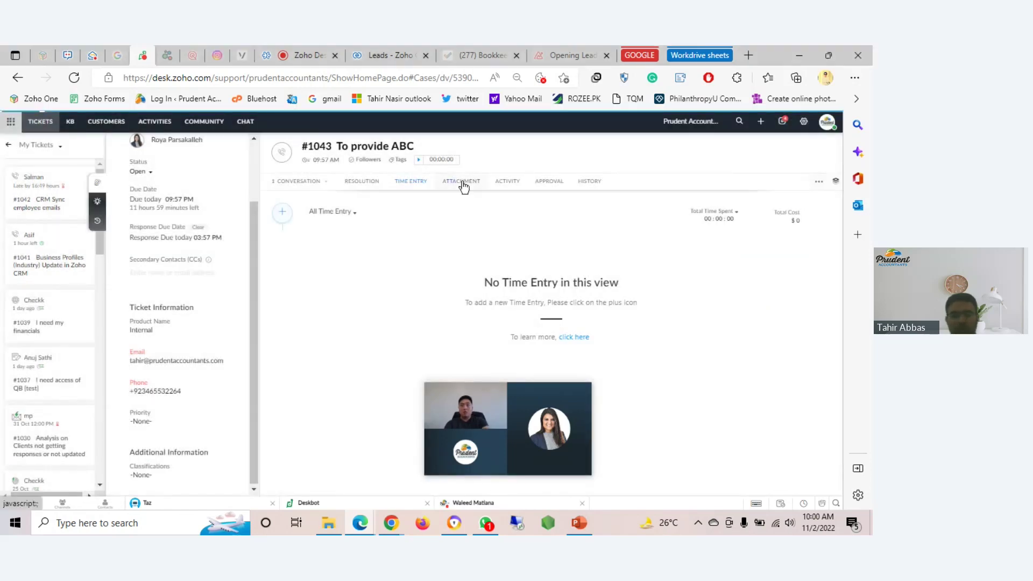
pyautogui.moveTo(492, 403); pyautogui.dragTo(686, 418)
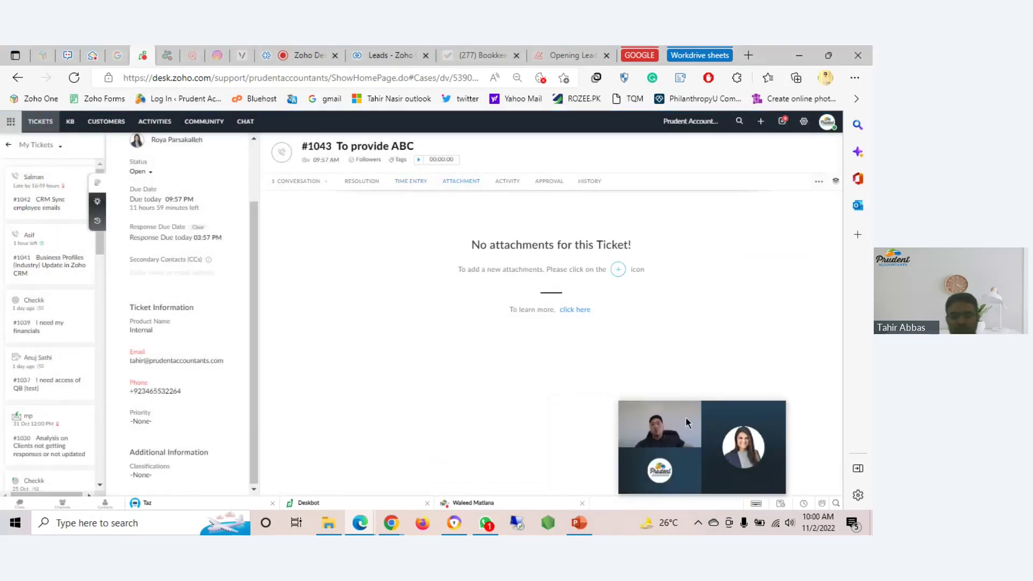
pyautogui.click(618, 269)
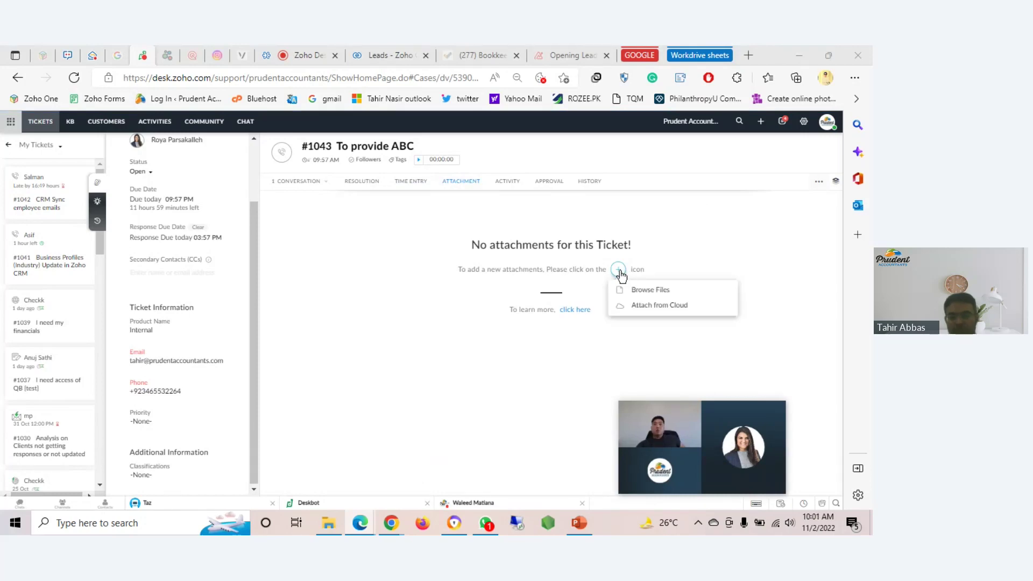
pyautogui.click(660, 290)
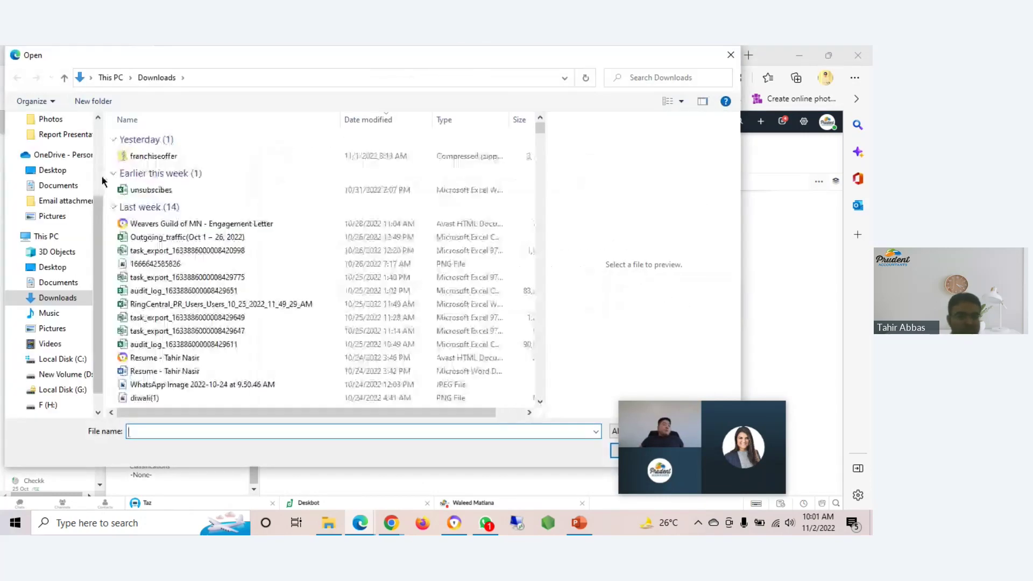
pyautogui.click(164, 224)
pyautogui.moveTo(640, 412); pyautogui.dragTo(636, 266)
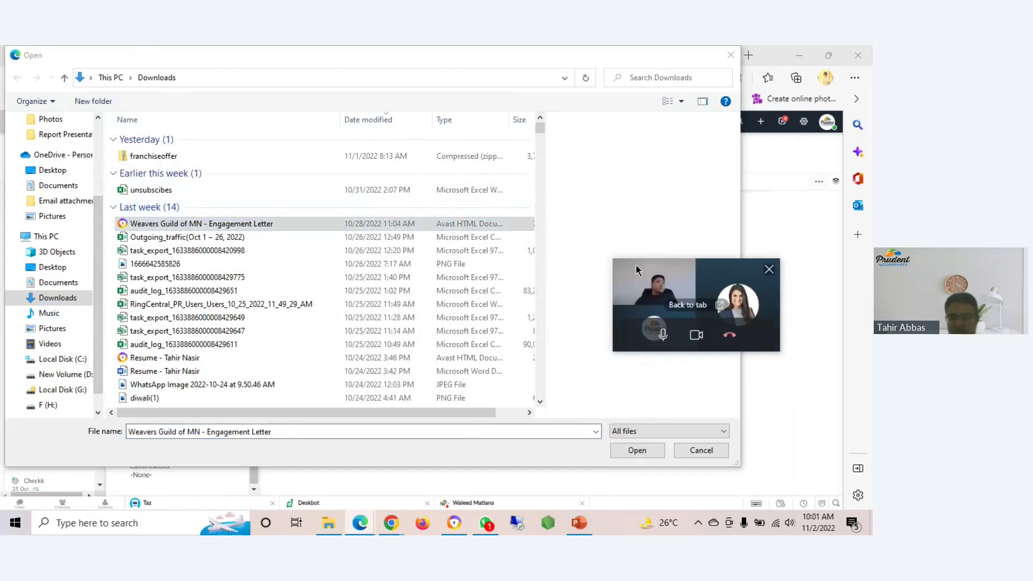
pyautogui.click(648, 453)
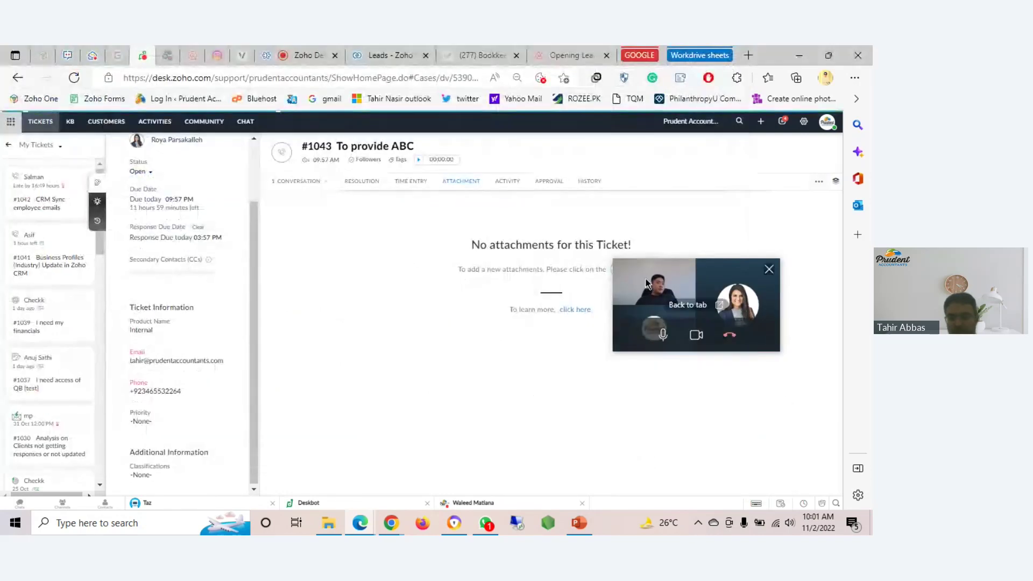
pyautogui.moveTo(648, 282); pyautogui.dragTo(679, 420)
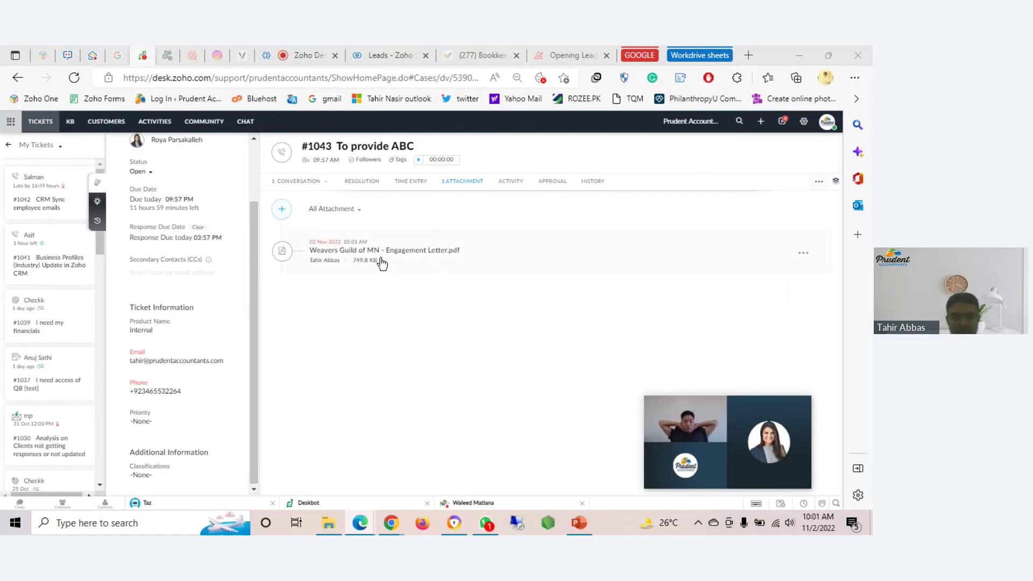
# Mark the engagement letter attachment as public and check the ticket list in the client portal's My Area in Chrome
pyautogui.click(804, 256)
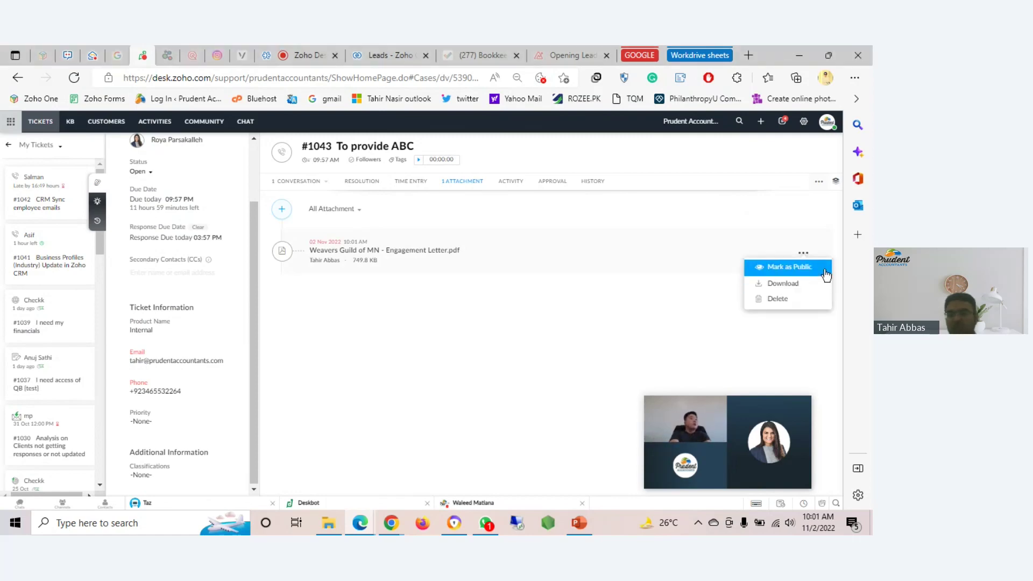
pyautogui.click(825, 272)
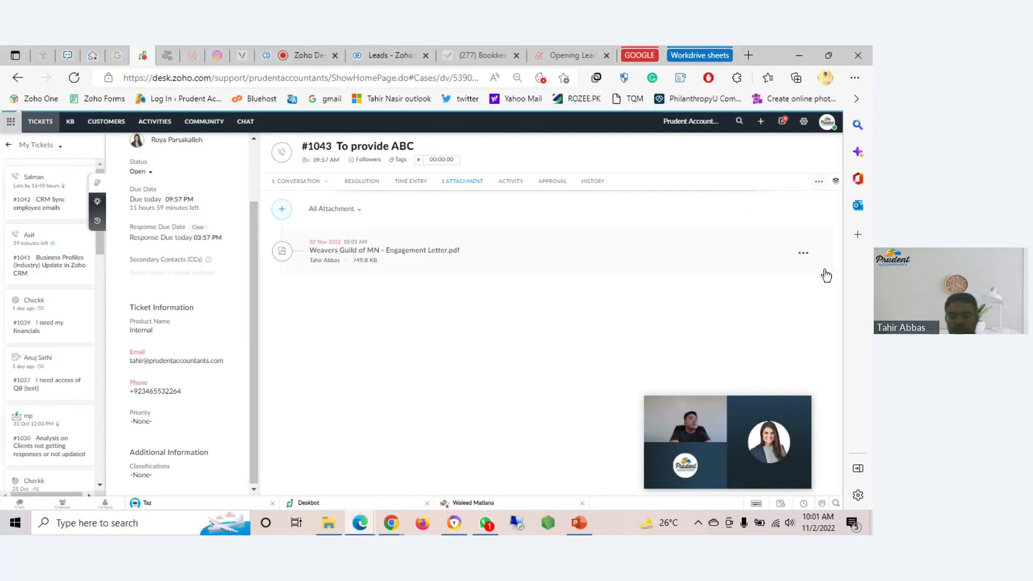
pyautogui.moveTo(392, 523)
pyautogui.click(424, 486)
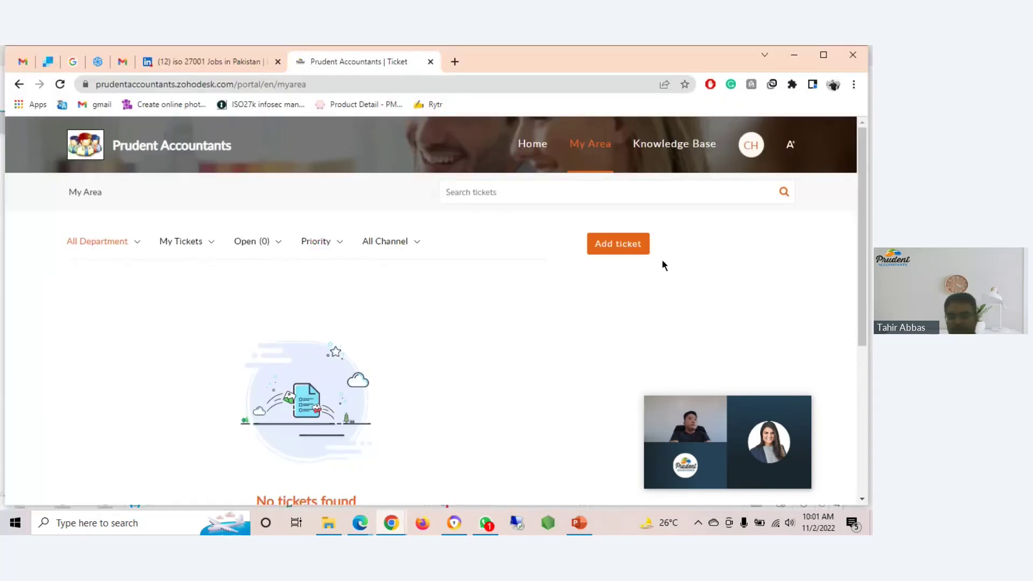
pyautogui.scroll(-3, 864, 254)
pyautogui.scroll(3, 864, 290)
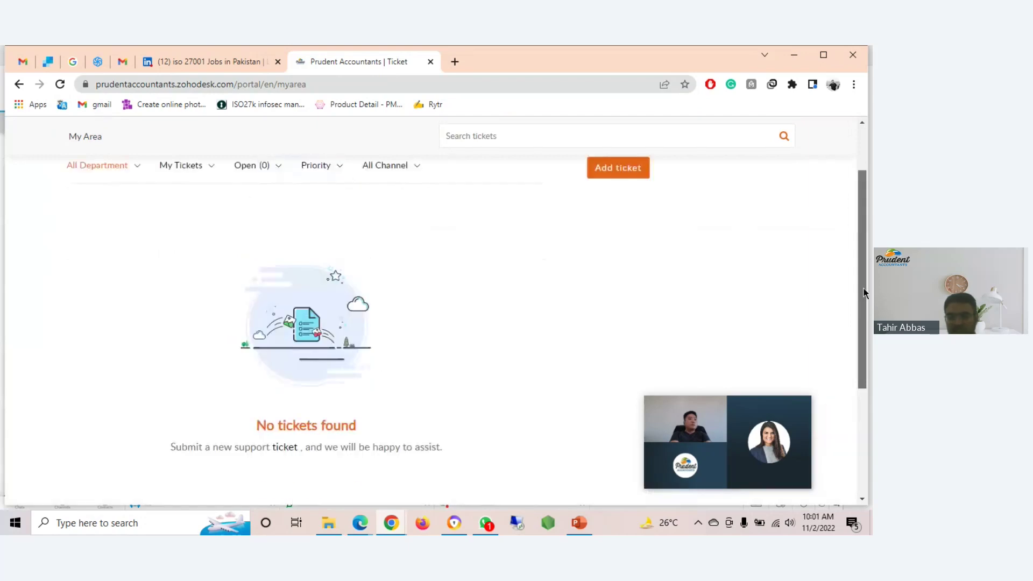
# Return to the ticket in Edge and mark the engagement letter attachment as private
pyautogui.moveTo(360, 522)
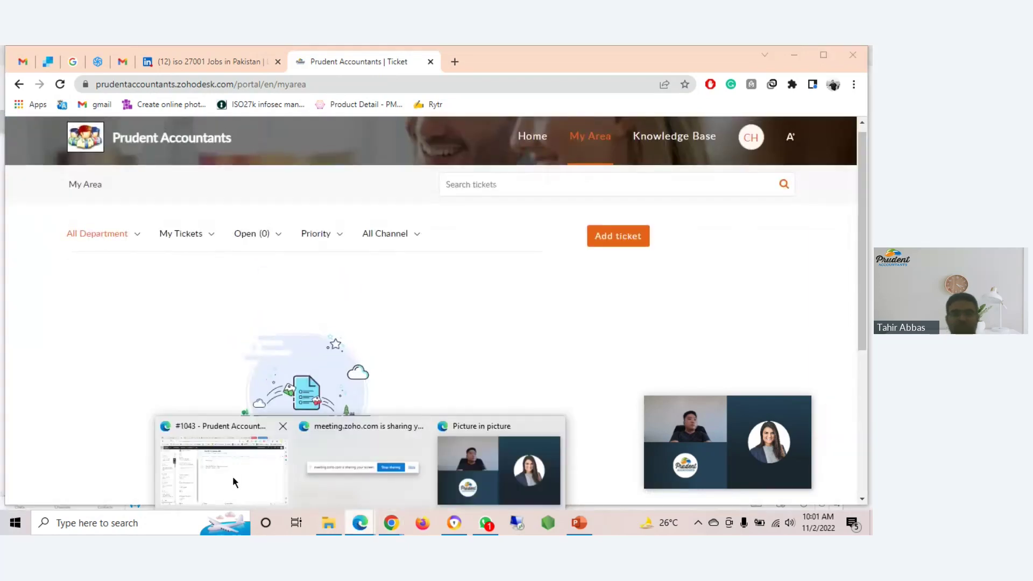
pyautogui.click(233, 476)
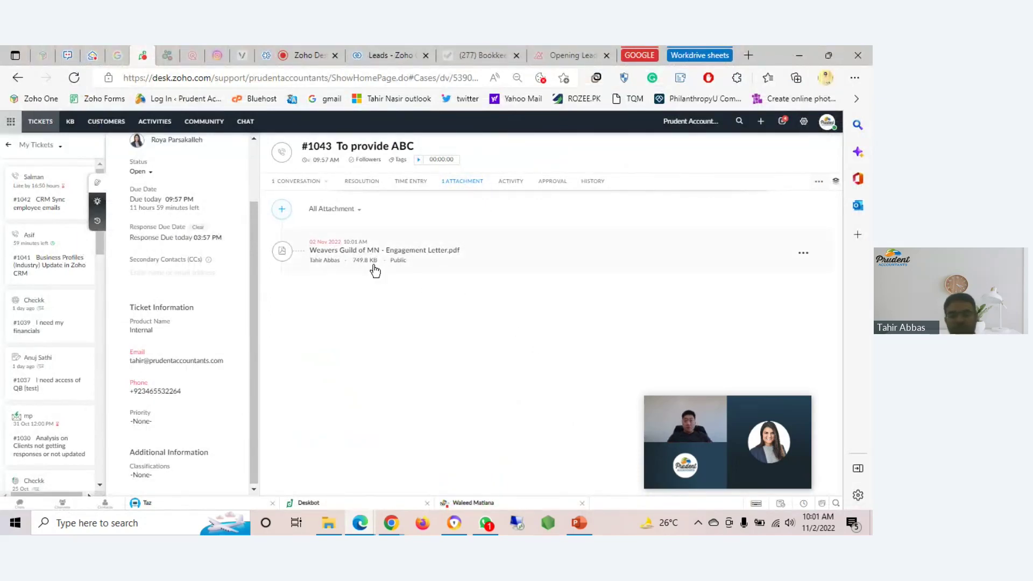
pyautogui.click(803, 253)
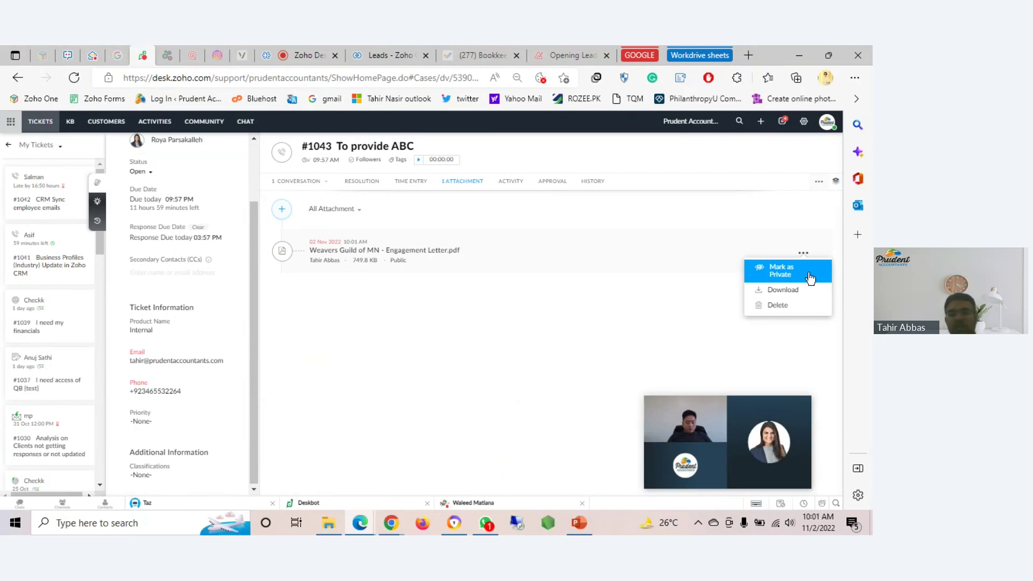
pyautogui.click(810, 277)
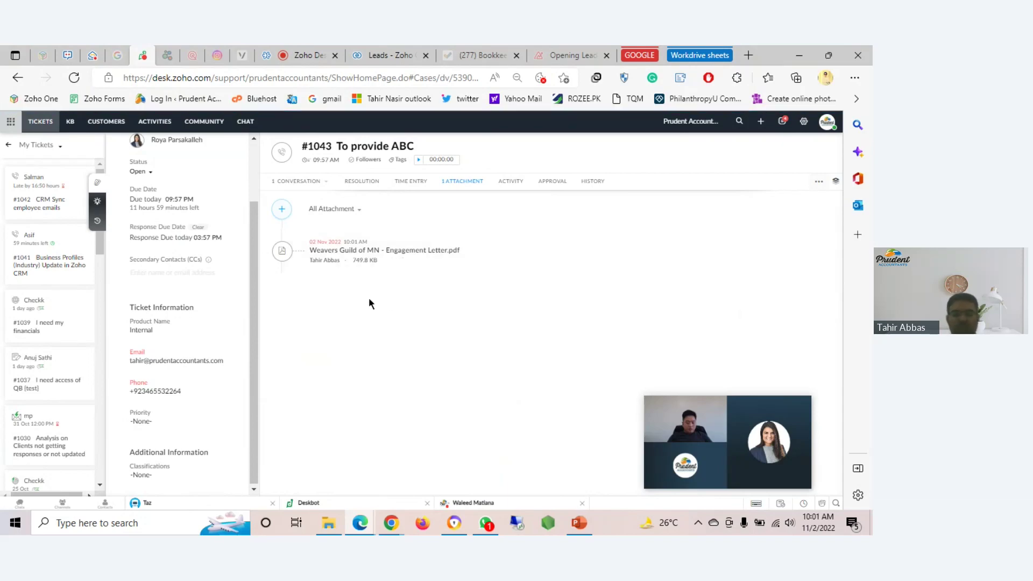
# View the upcoming activities of the ticket
pyautogui.moveTo(655, 254)
pyautogui.click(512, 183)
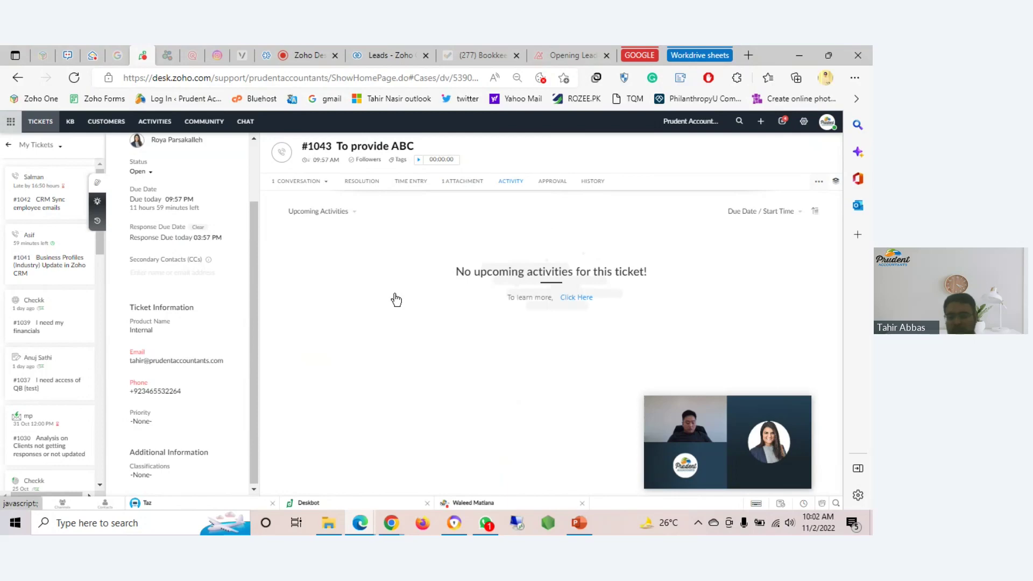
pyautogui.moveTo(643, 401); pyautogui.dragTo(674, 385)
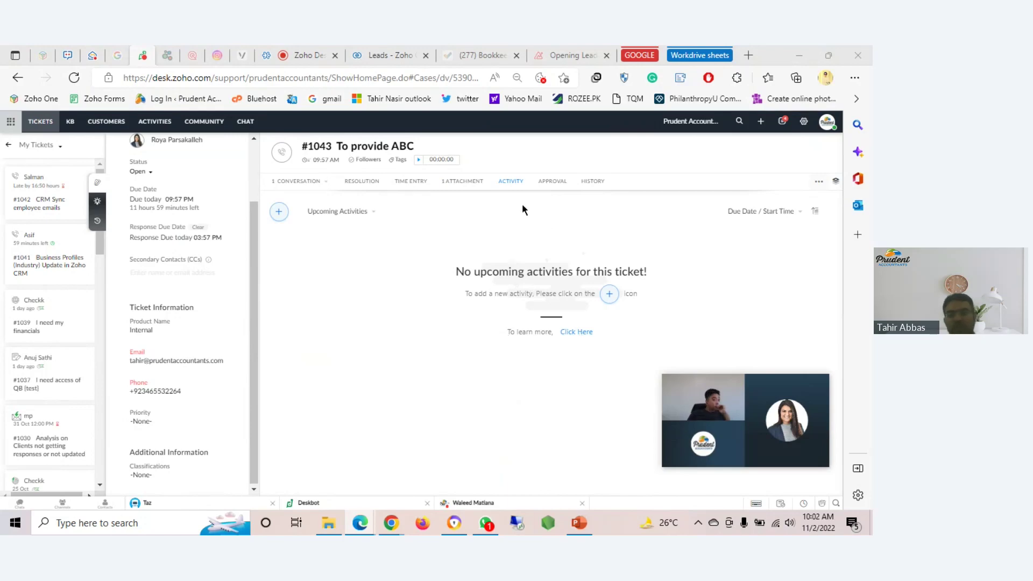
# View the ticket's approvals, review the new approval form and its list of approvers, and cancel it
pyautogui.click(549, 185)
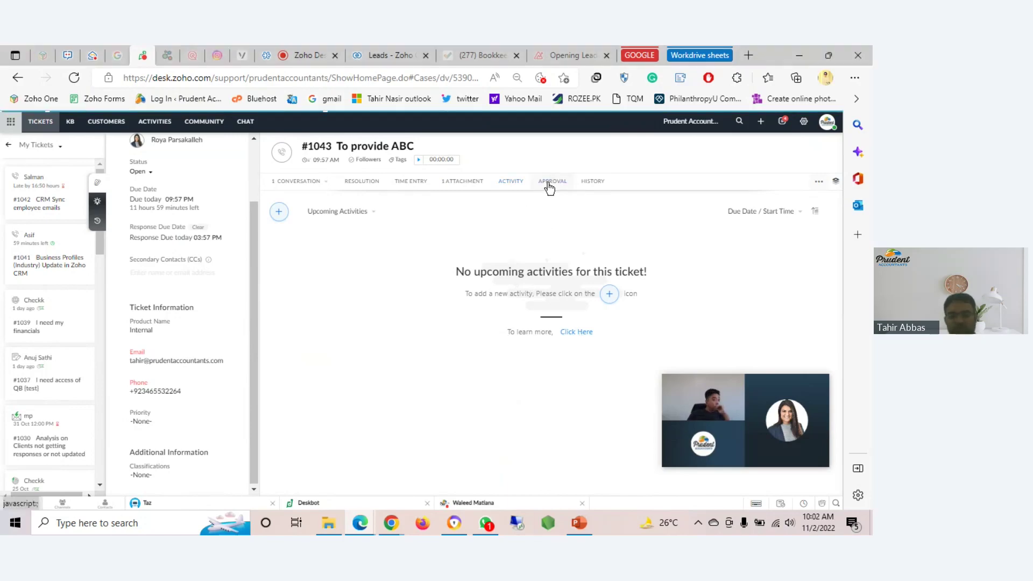
pyautogui.moveTo(677, 385)
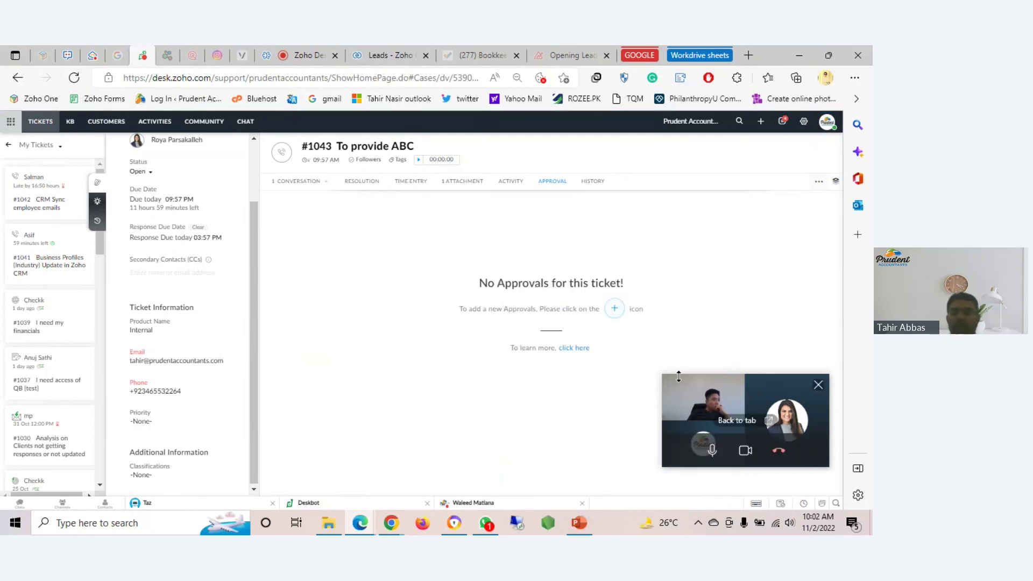
pyautogui.click(614, 309)
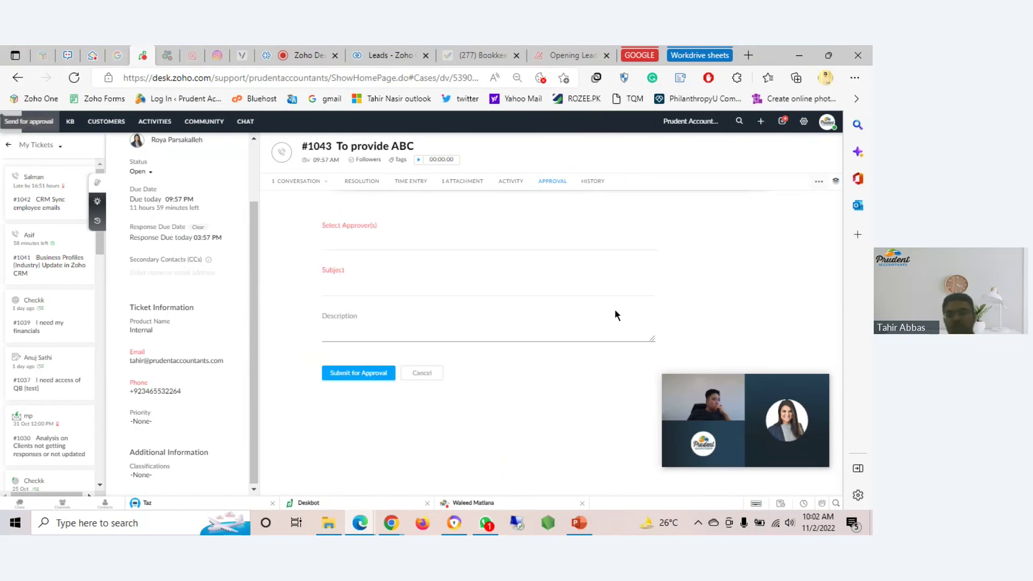
pyautogui.click(339, 243)
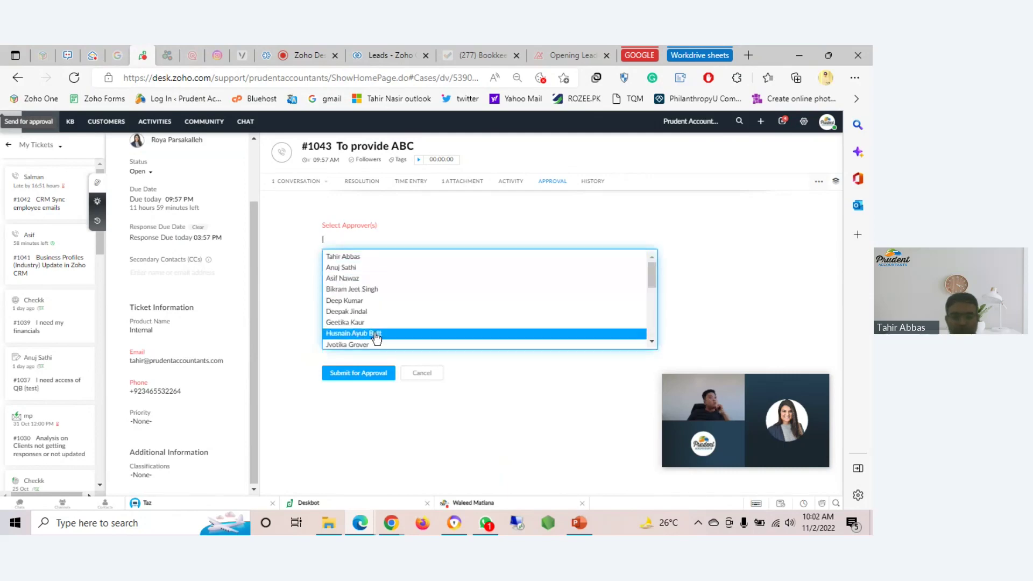
pyautogui.click(303, 228)
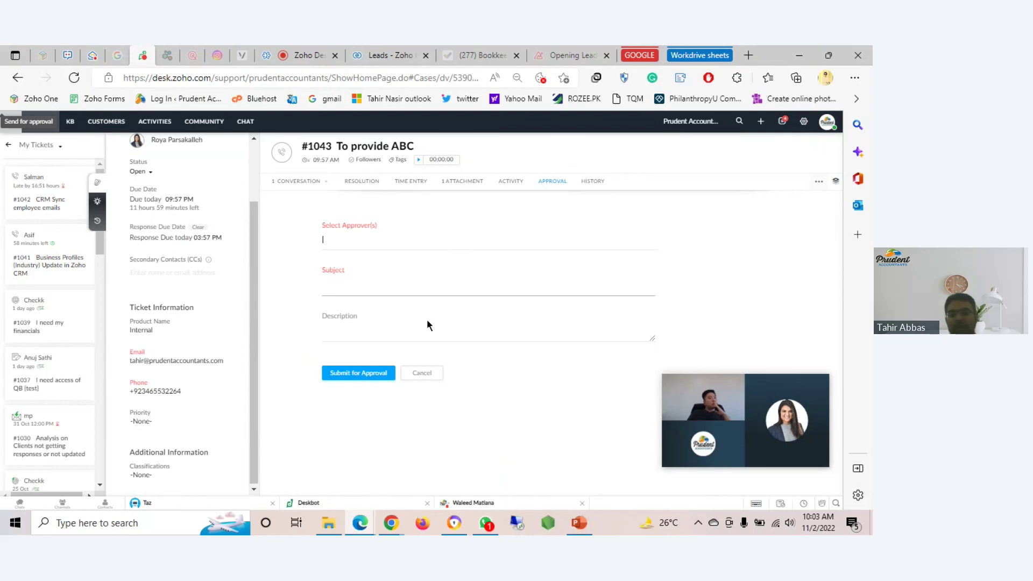
pyautogui.click(430, 379)
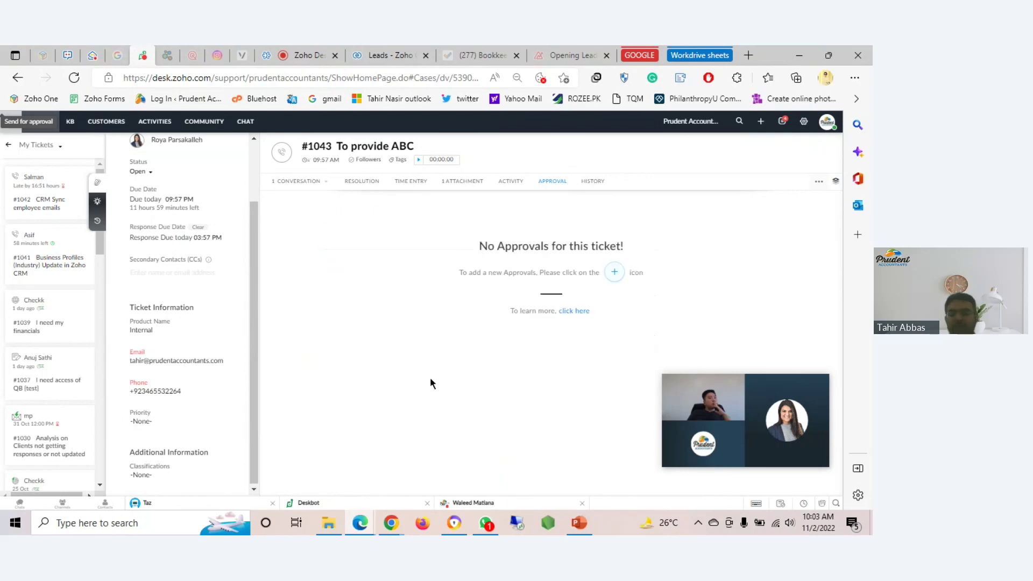
# Review the ticket's full history, from the latest attachment edits down to the original submission
pyautogui.click(597, 181)
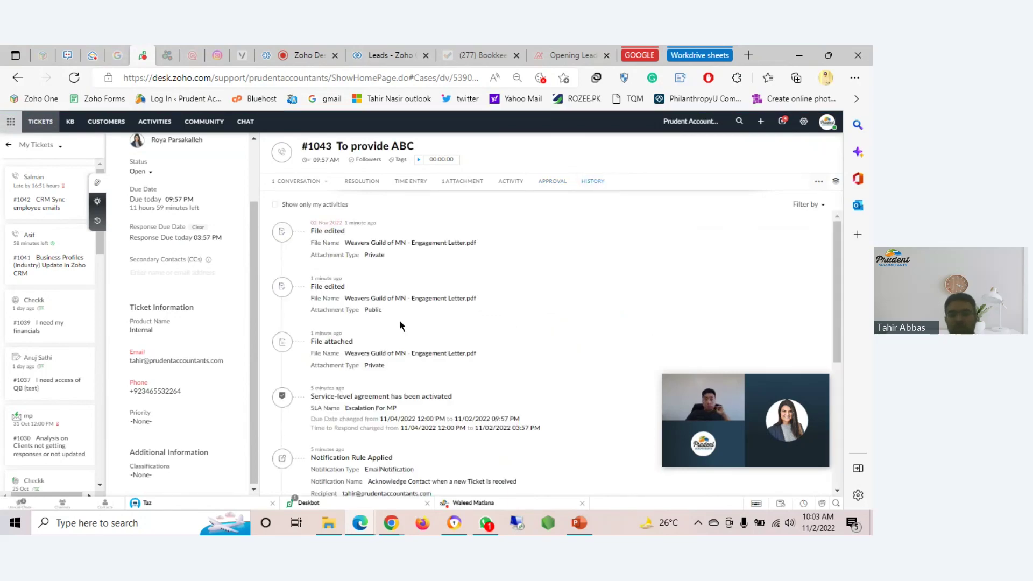
pyautogui.moveTo(731, 399); pyautogui.dragTo(708, 276)
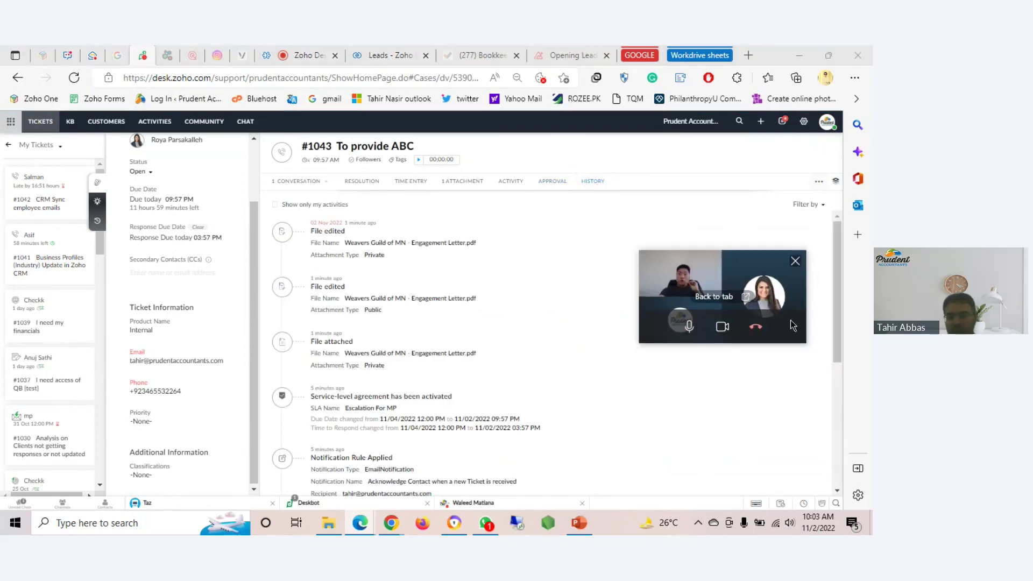
pyautogui.scroll(-5, 838, 359)
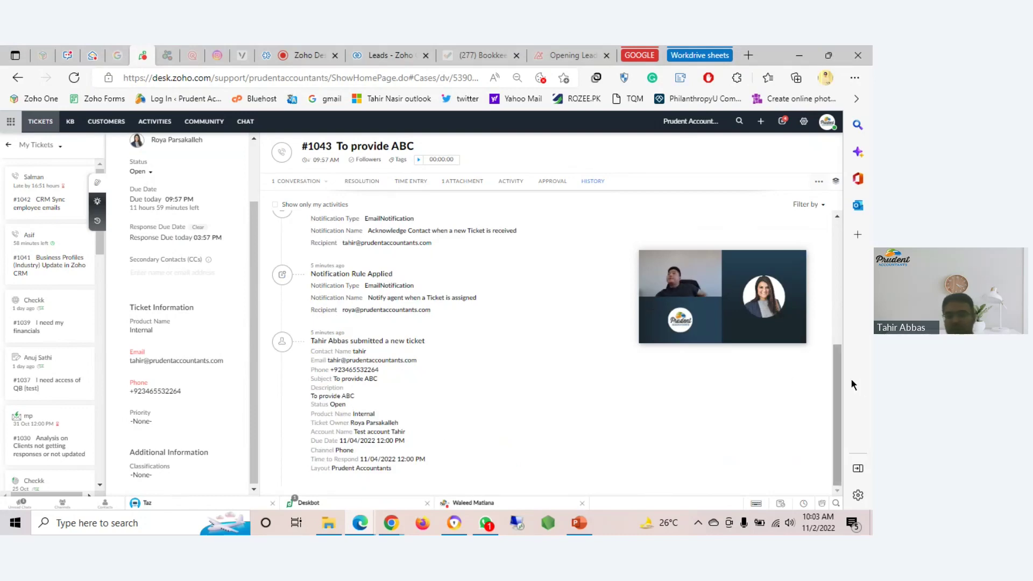
pyautogui.moveTo(837, 376); pyautogui.dragTo(837, 237)
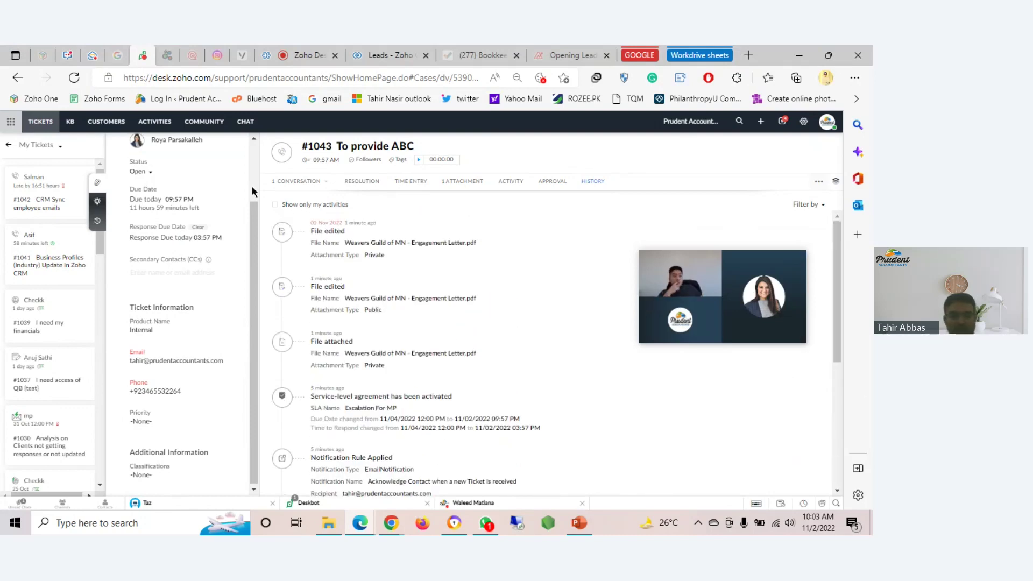
# Return to the ticket's conversation and view the contact and assignment details in the ticket properties
pyautogui.click(310, 183)
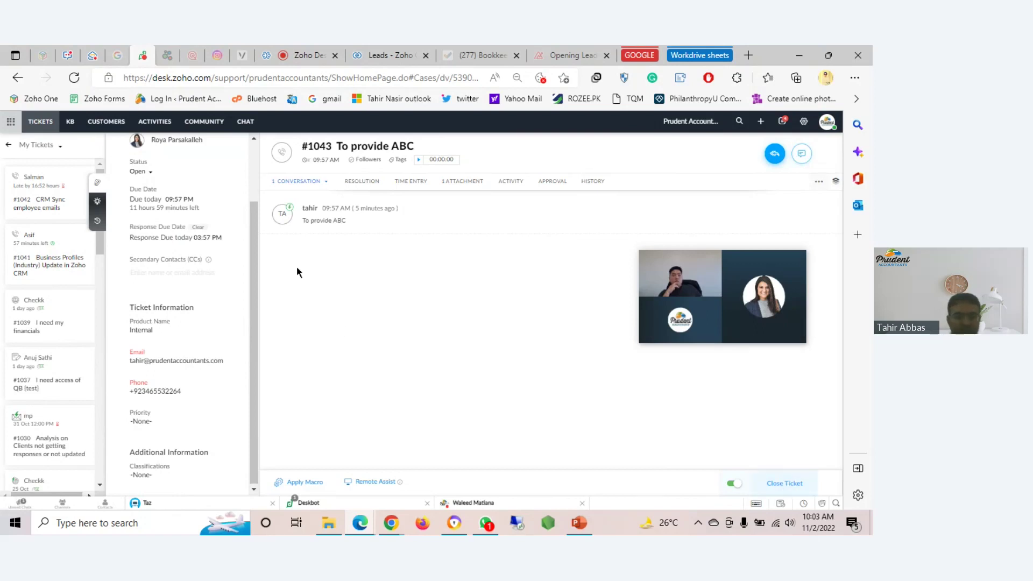
pyautogui.moveTo(252, 234); pyautogui.dragTo(254, 173)
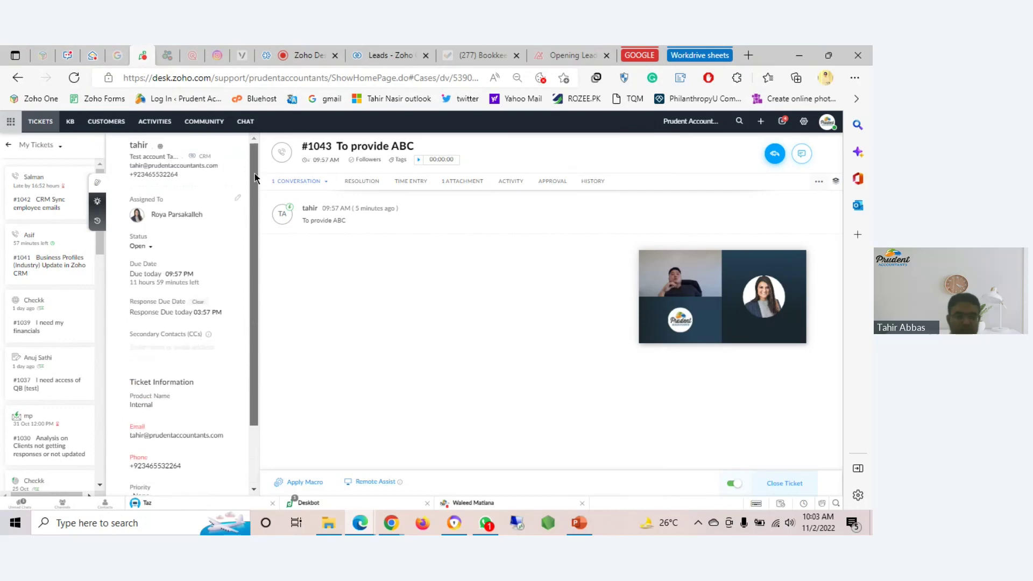
# Open the "To provide ABC" ticket for editing and examine its ticket fields and contact information
pyautogui.click(236, 199)
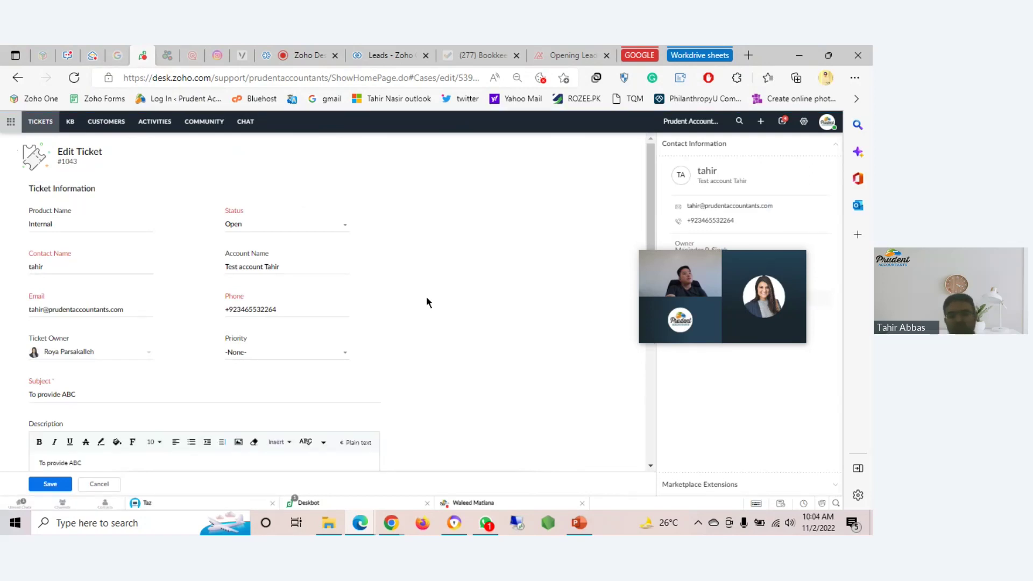
pyautogui.moveTo(689, 269); pyautogui.dragTo(724, 377)
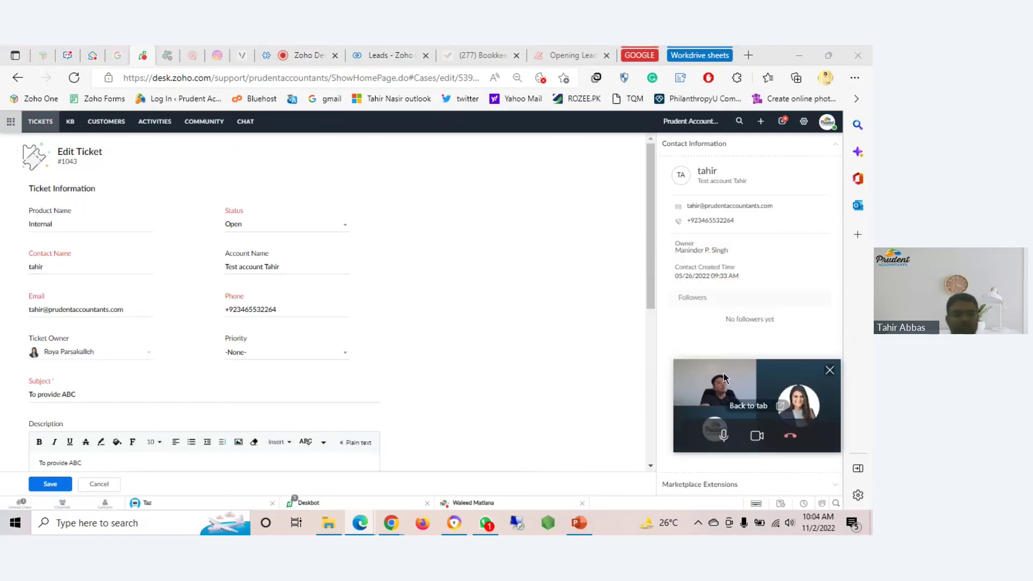
# Check the Zoho Desk Service folder in Zoho Mail and return to the ticket's edit form
pyautogui.click(93, 55)
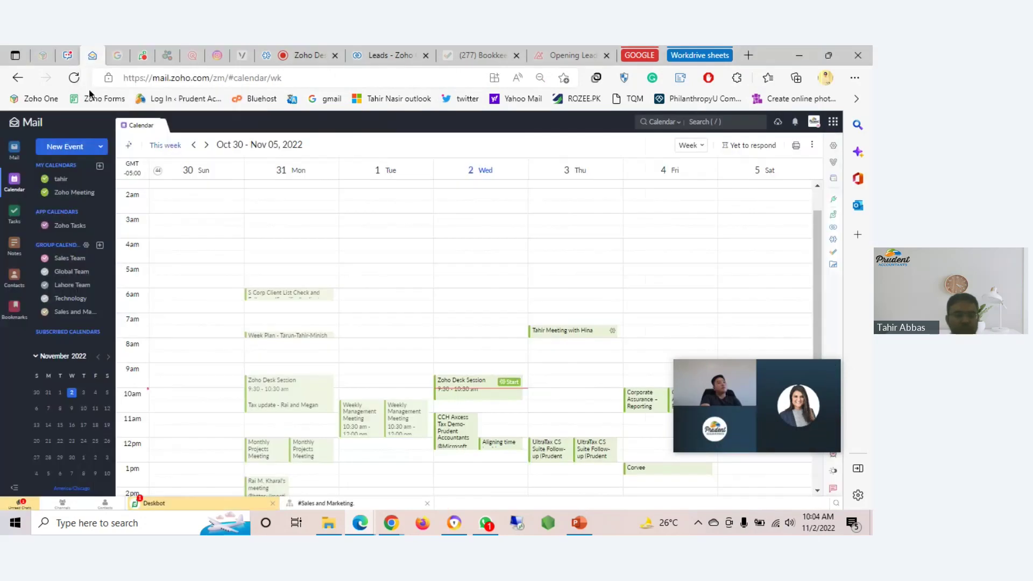
pyautogui.click(22, 156)
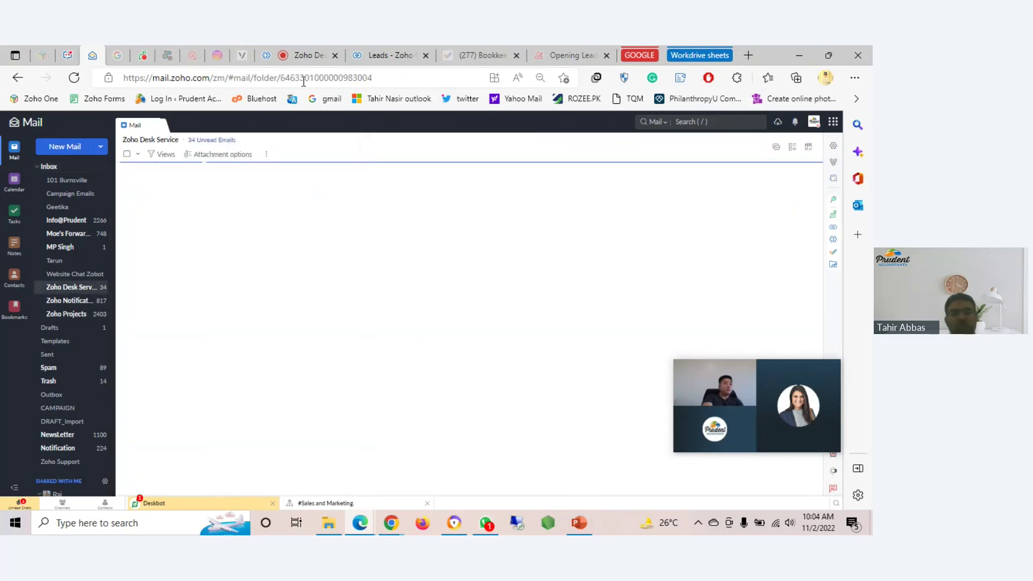
pyautogui.click(143, 60)
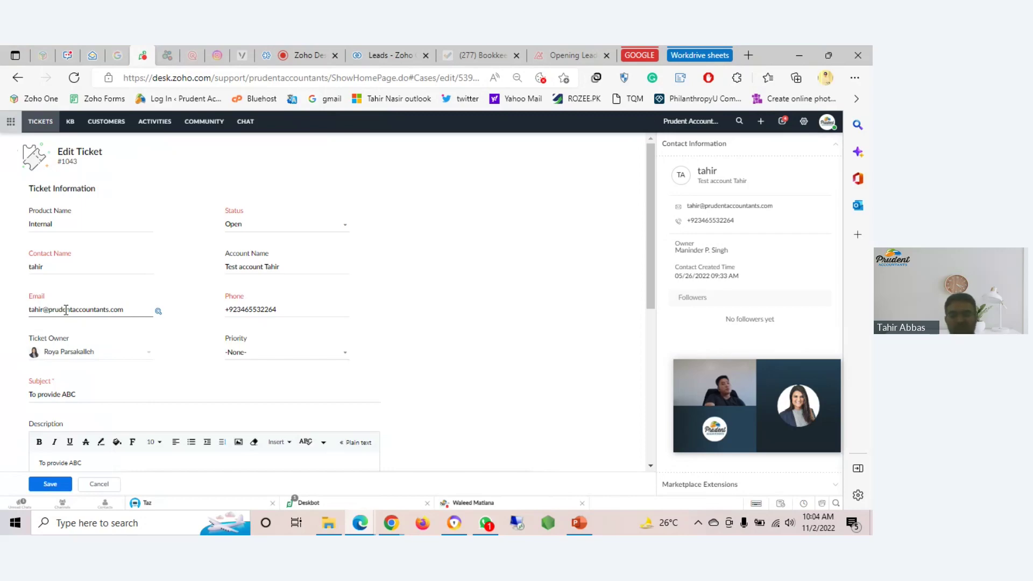
# Cancel editing the ticket and go back to its conversation view
pyautogui.click(119, 485)
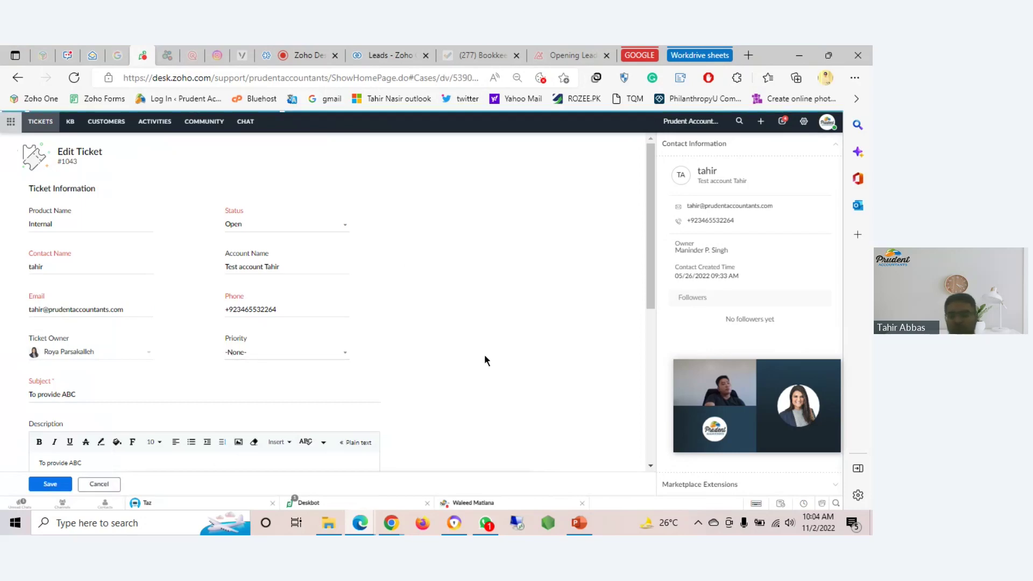
pyautogui.moveTo(761, 369)
pyautogui.moveTo(735, 371); pyautogui.dragTo(725, 237)
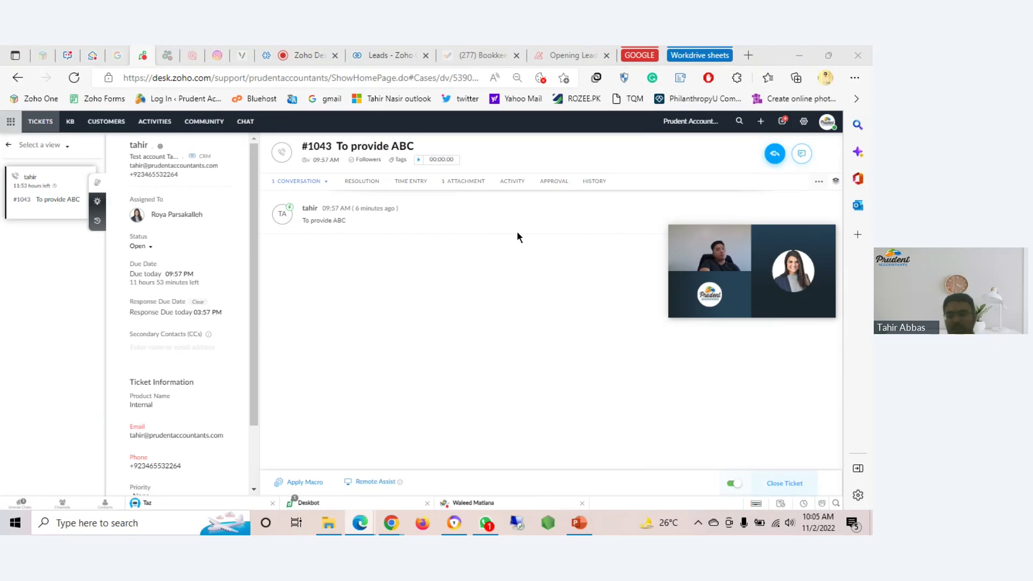
pyautogui.moveTo(692, 242); pyautogui.dragTo(680, 264)
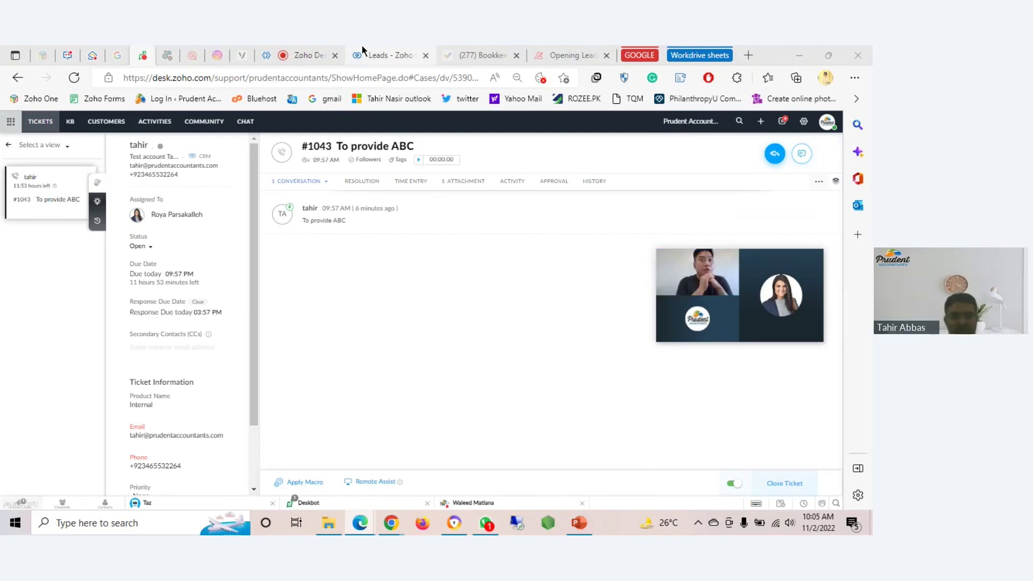
# Switch to the Leads list in Zoho CRM, close the Zia notifications, and return to the Zoho Desk ticket
pyautogui.click(380, 56)
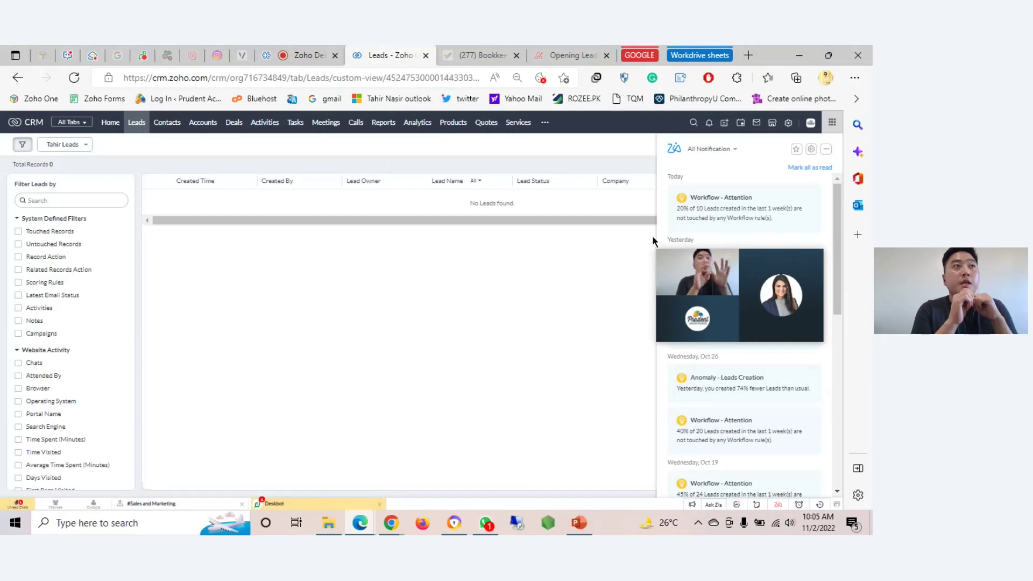
pyautogui.click(824, 152)
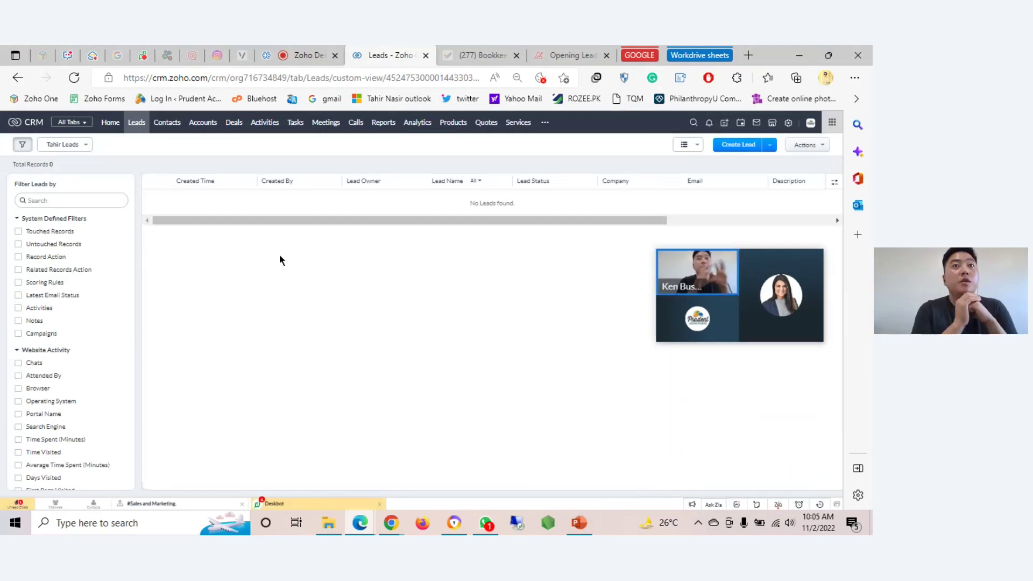
pyautogui.click(142, 57)
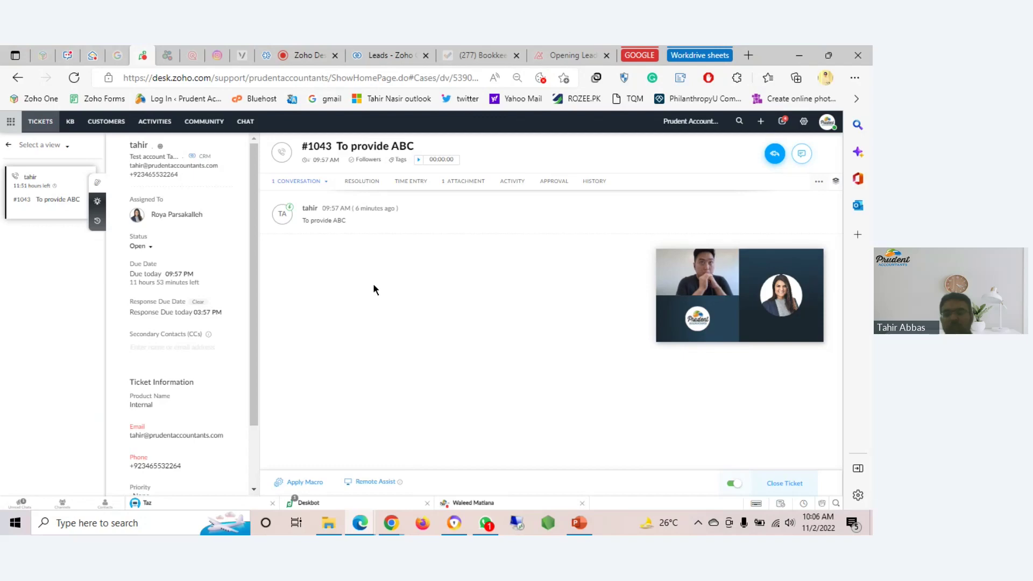
# Glance at the CRM leads again, return to Zoho Desk, and leave the ticket for the ticket list
pyautogui.click(386, 56)
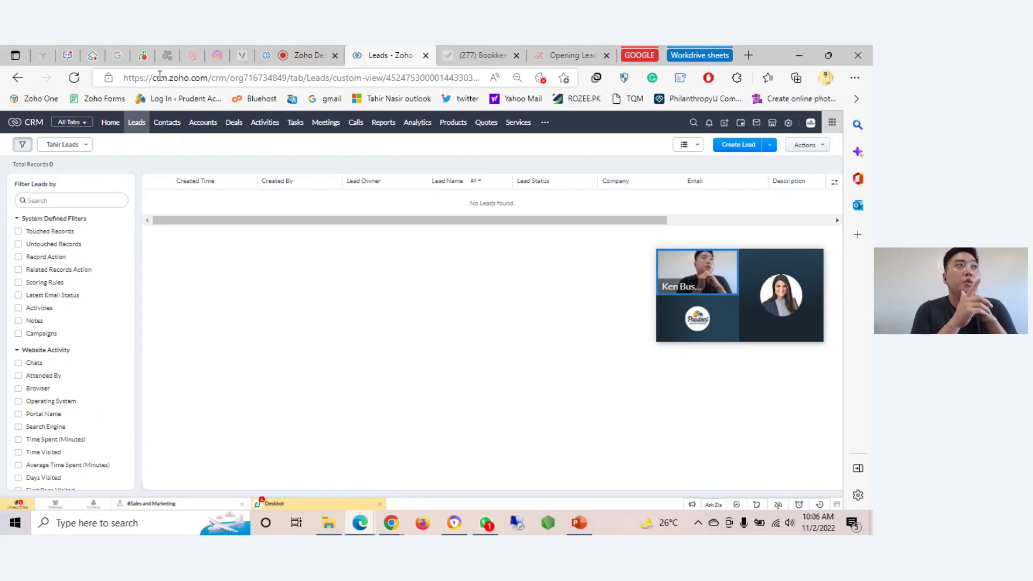
pyautogui.click(142, 56)
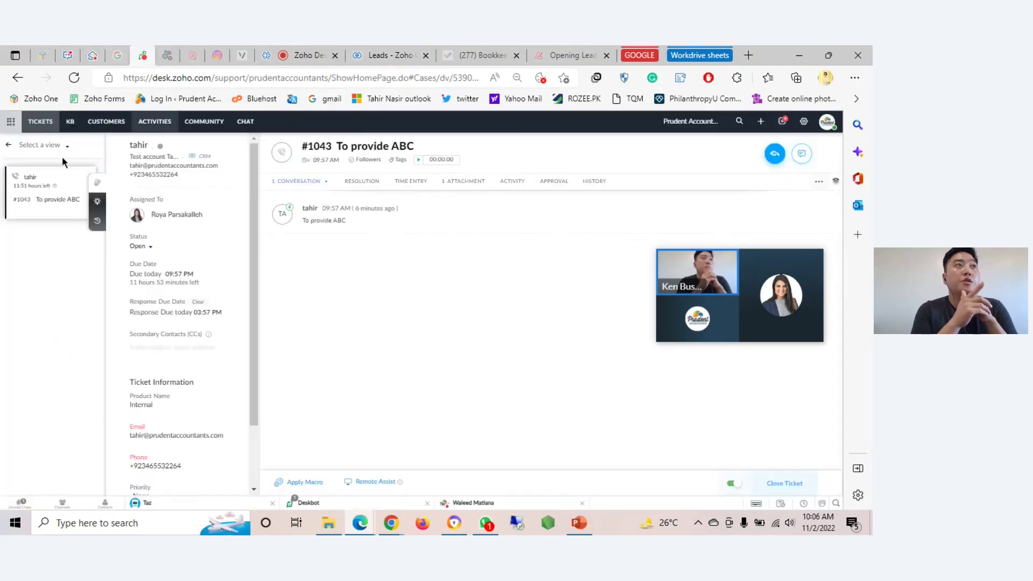
pyautogui.click(9, 148)
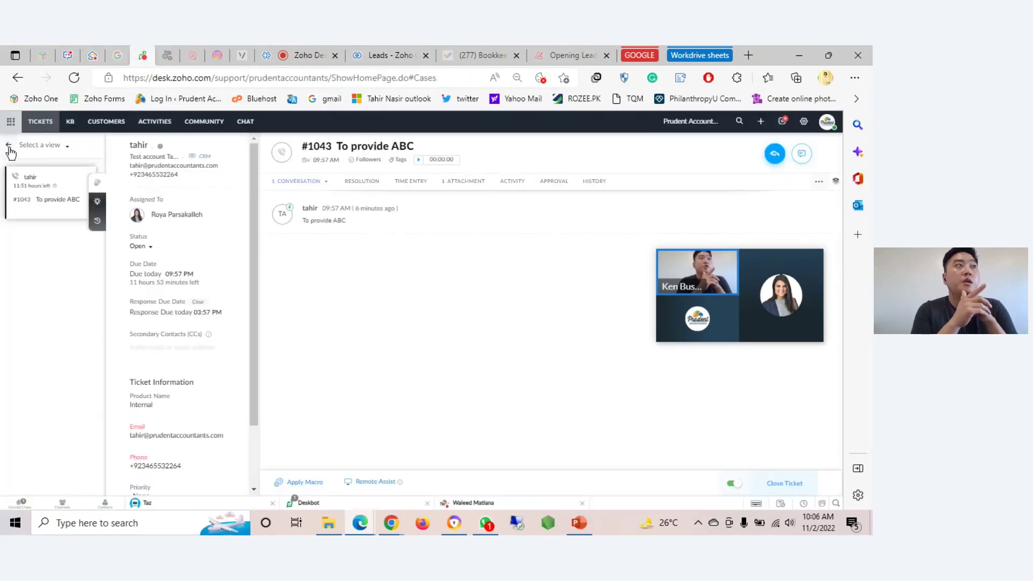
# Switch to Zoho CRM and view the list of won deals
pyautogui.click(389, 59)
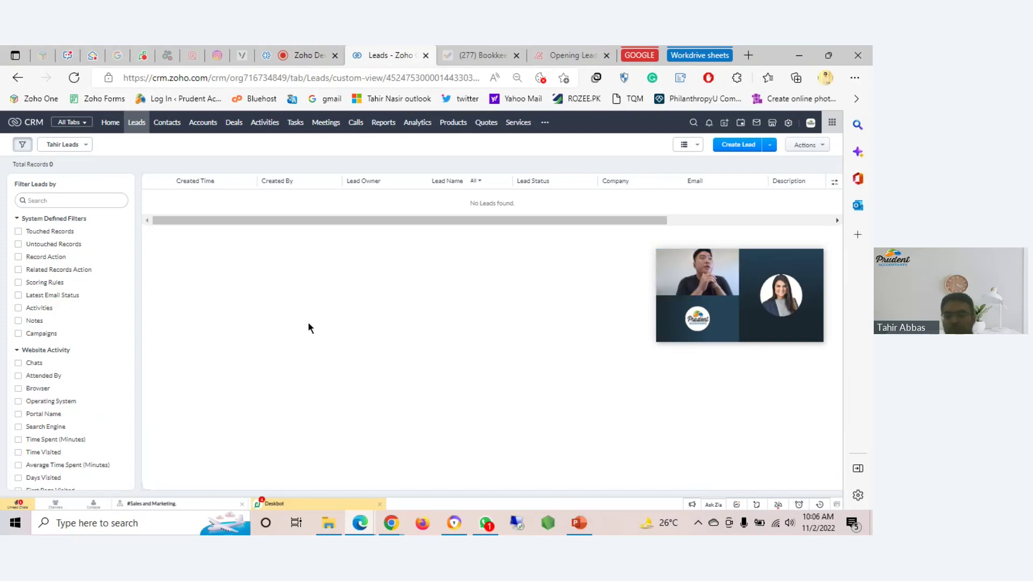
pyautogui.click(229, 124)
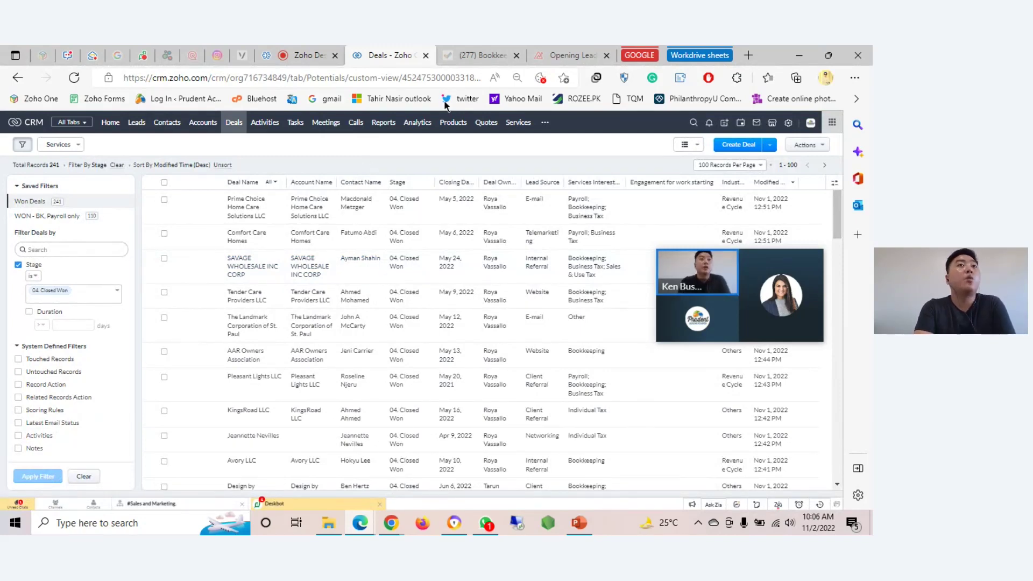
# Switch to Zoho Projects, close the open Bookkeeping task's details, and return to the deals in Zoho CRM
pyautogui.moveTo(475, 61)
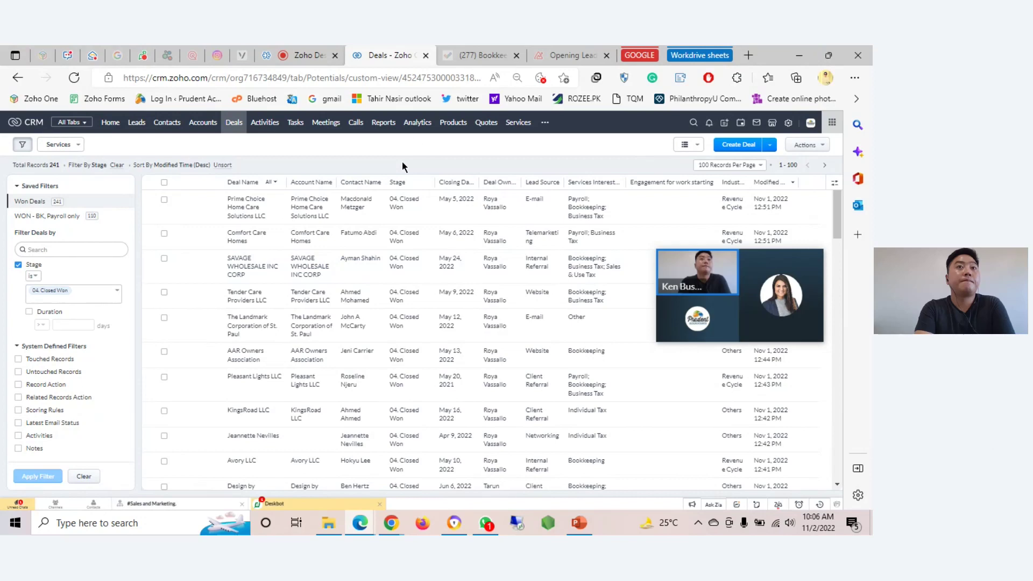
pyautogui.click(471, 57)
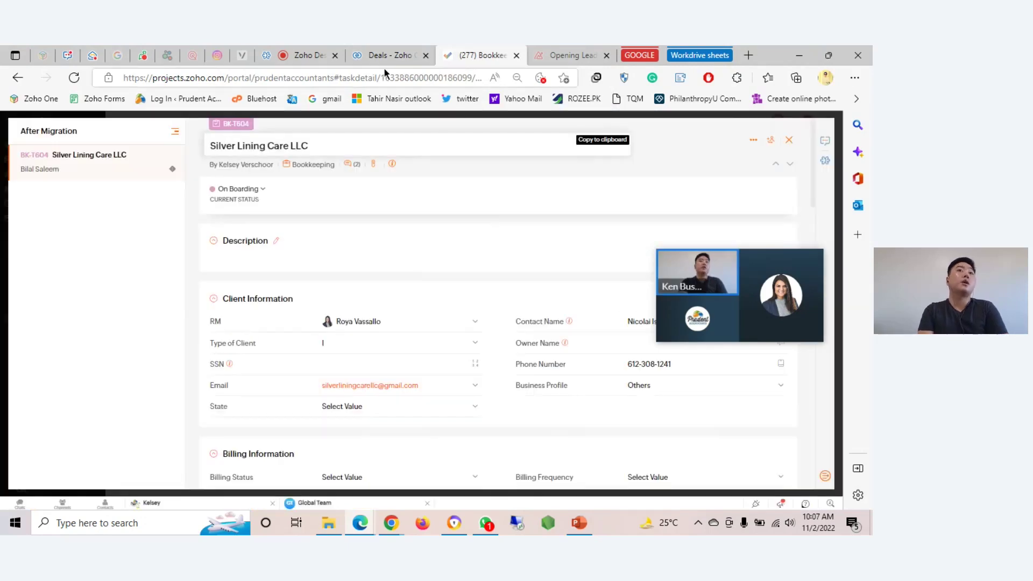
pyautogui.click(789, 142)
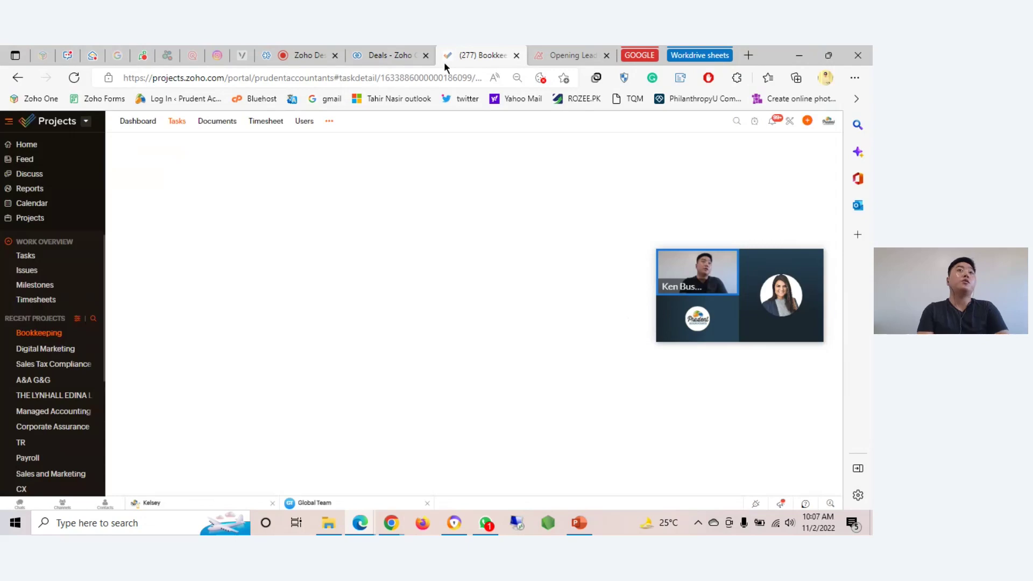
pyautogui.click(378, 56)
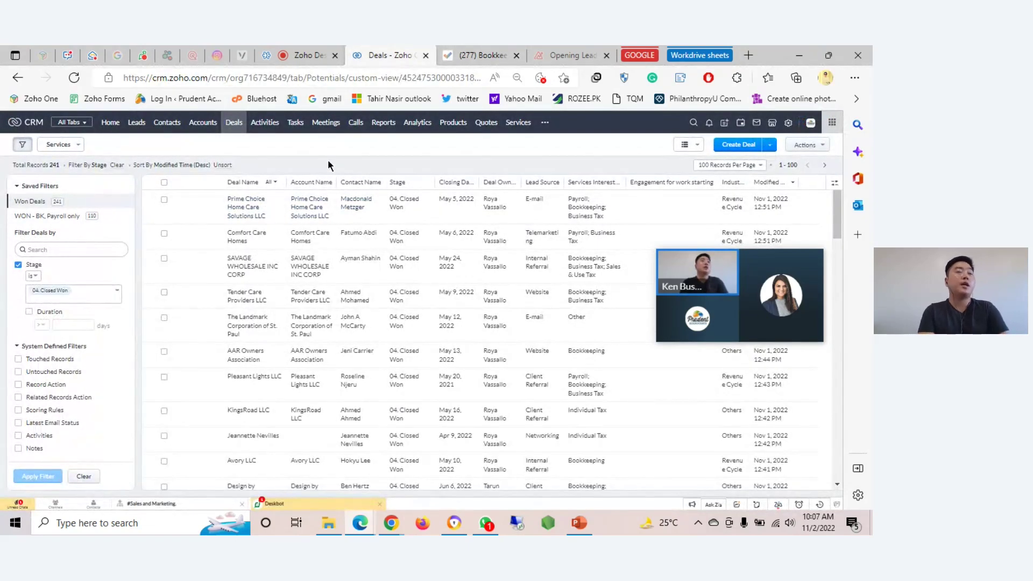
# Return to Zoho Desk, switch to the client portal in Chrome, and look over the tickets page in My Area
pyautogui.click(143, 56)
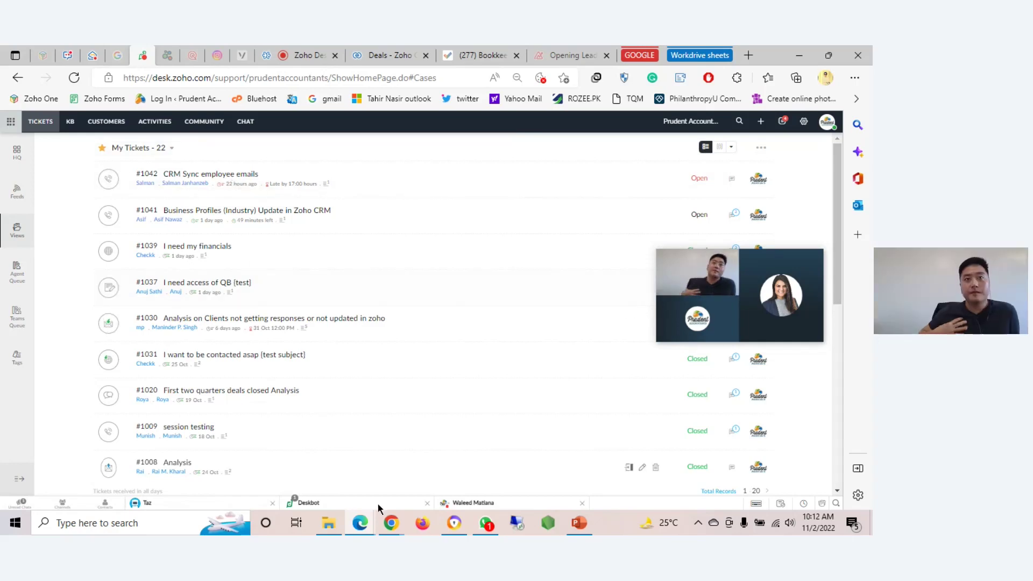
pyautogui.click(391, 522)
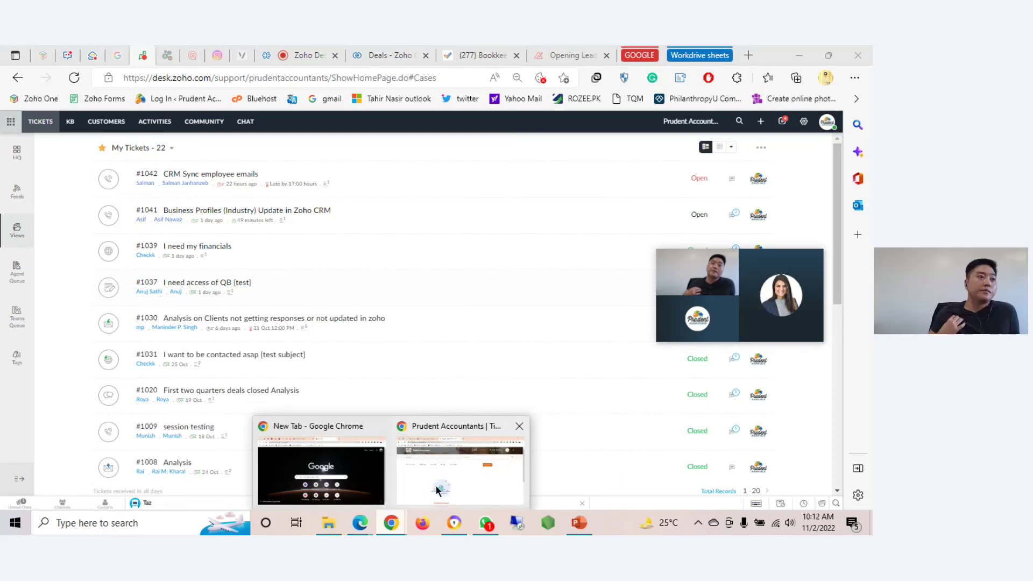
pyautogui.click(436, 486)
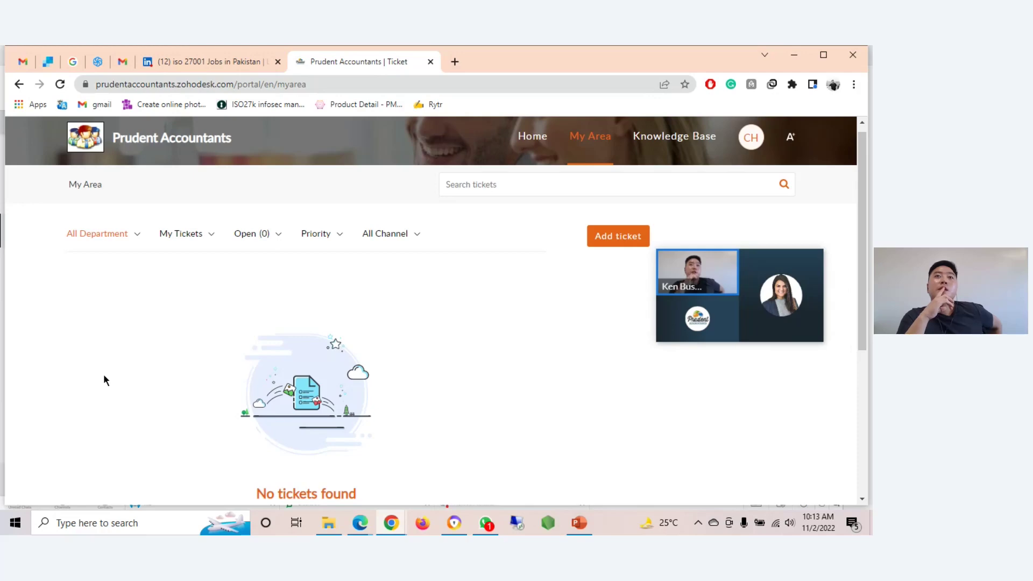
pyautogui.scroll(-5, 104, 379)
pyautogui.scroll(5, 104, 375)
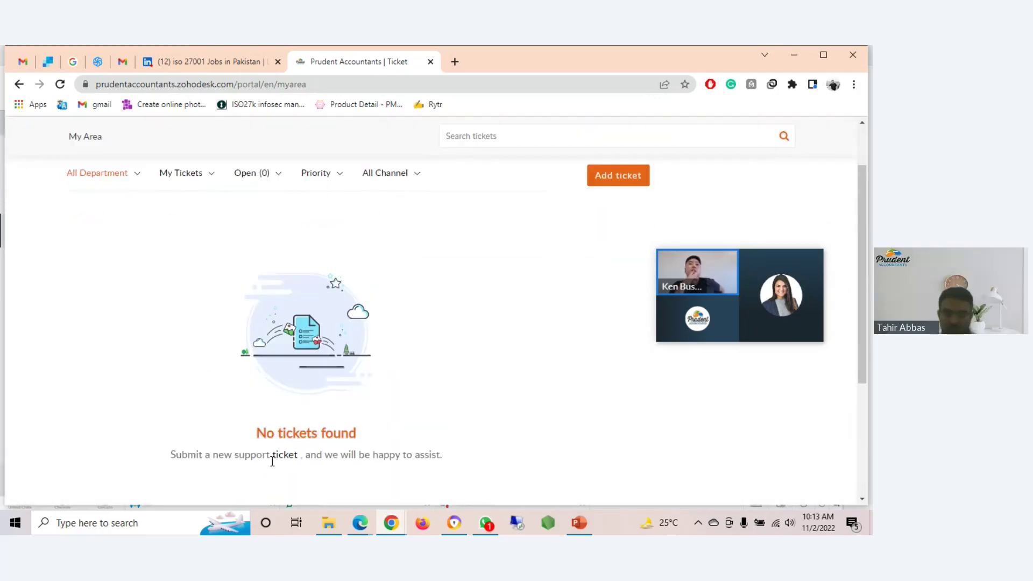
# Switch from the client portal back to the agent's My Tickets list in Zoho Desk in Edge
pyautogui.moveTo(360, 522)
pyautogui.click(254, 479)
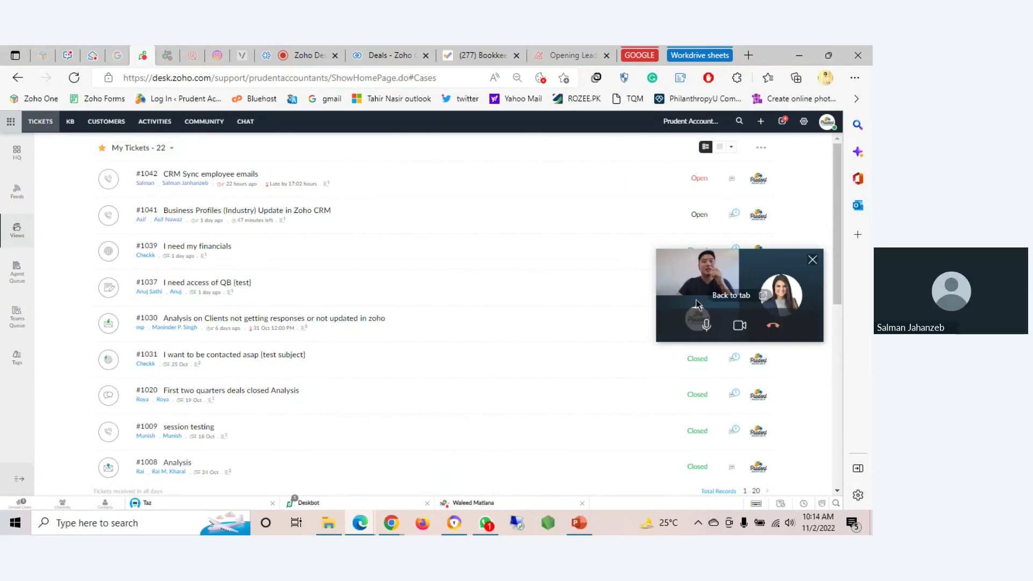
pyautogui.moveTo(696, 285)
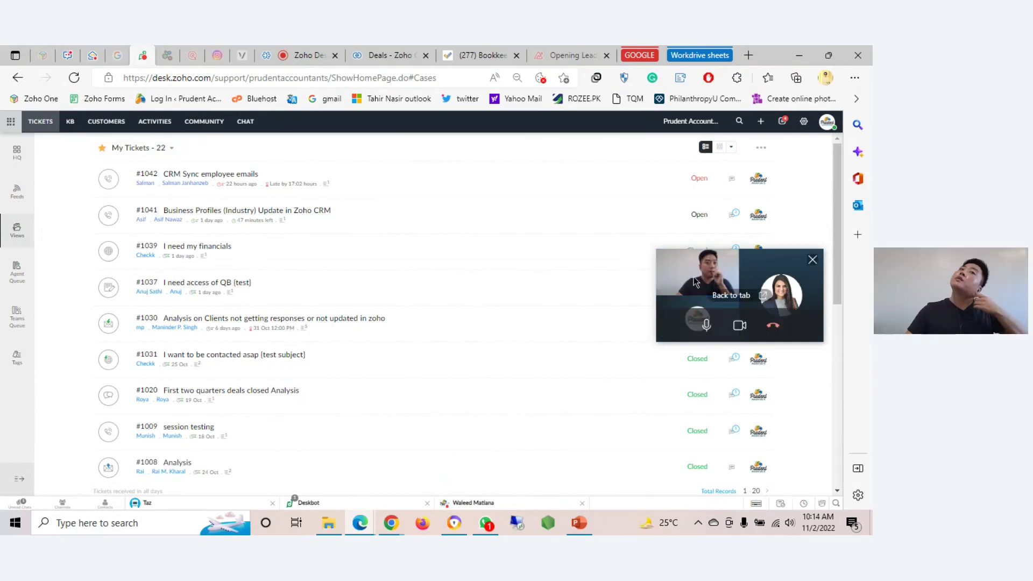